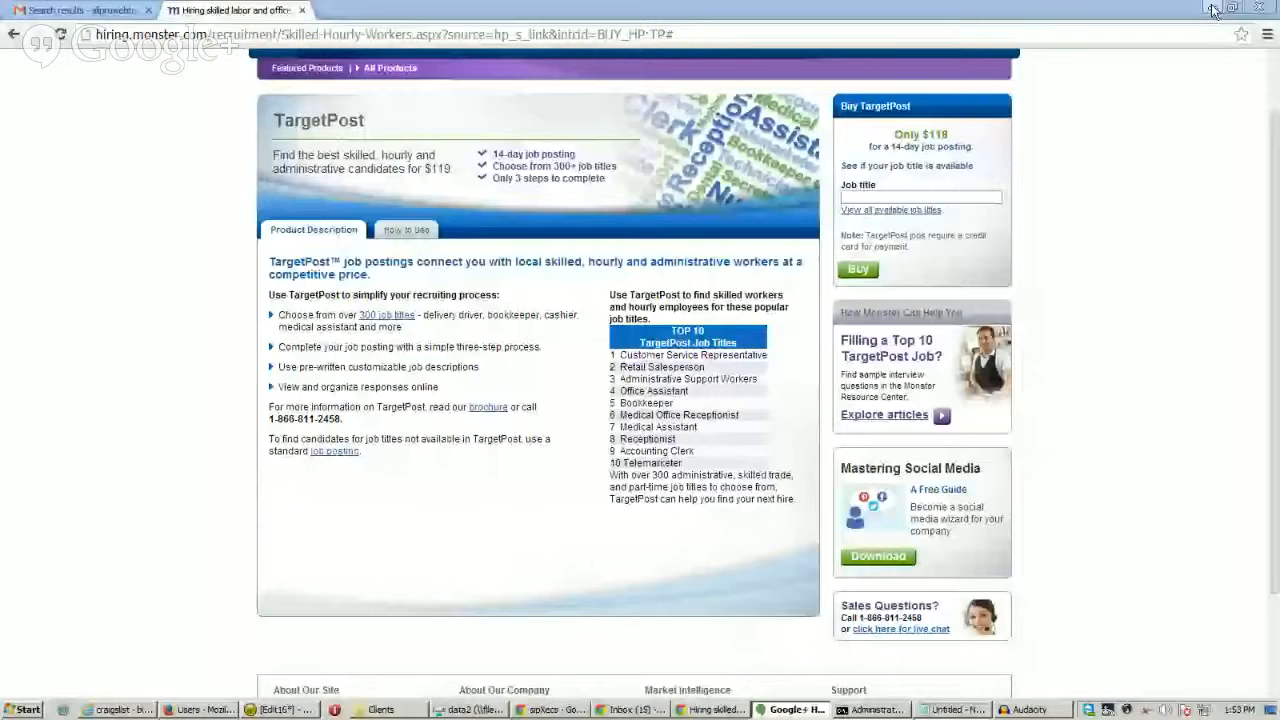
# Step: Minimize Chrome's Monster.com TargetPost page to reveal the Hangouts call window
pyautogui.click(1213, 10)
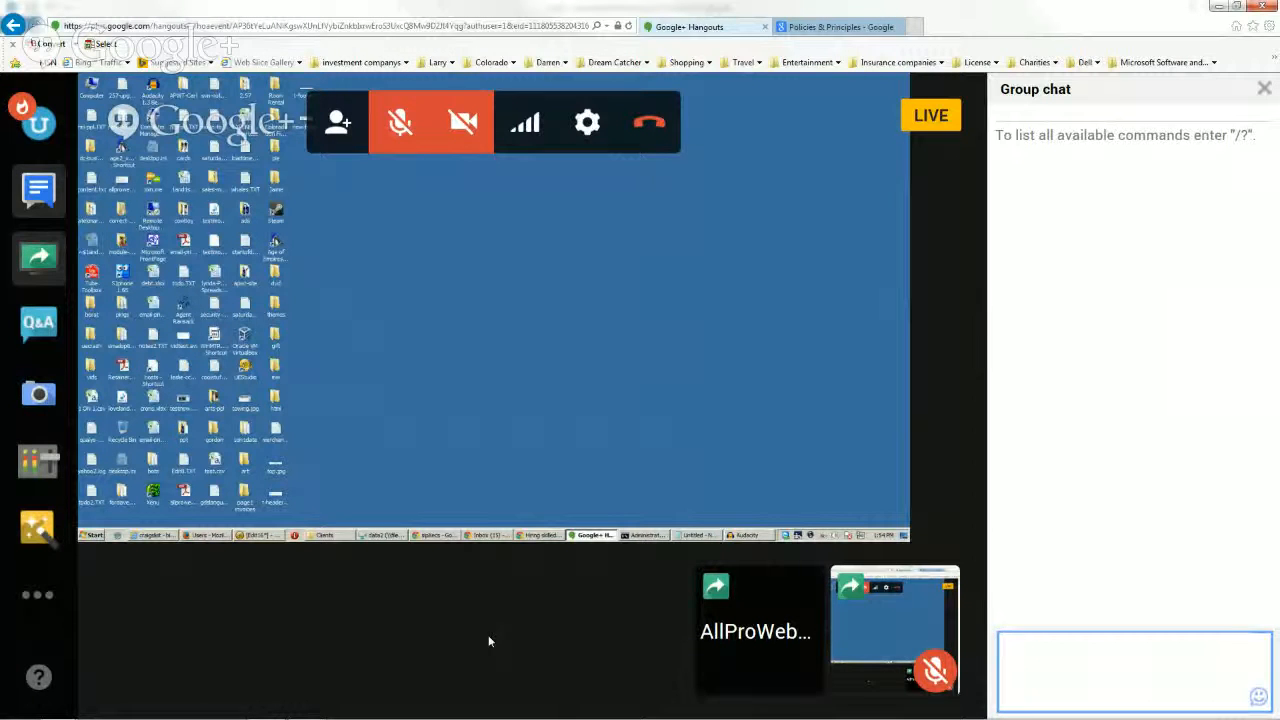
# Step: Bring Outlook forward and open the 'Welcome to the AllProWebTools eCommerce Platform' email
pyautogui.moveTo(448, 718)
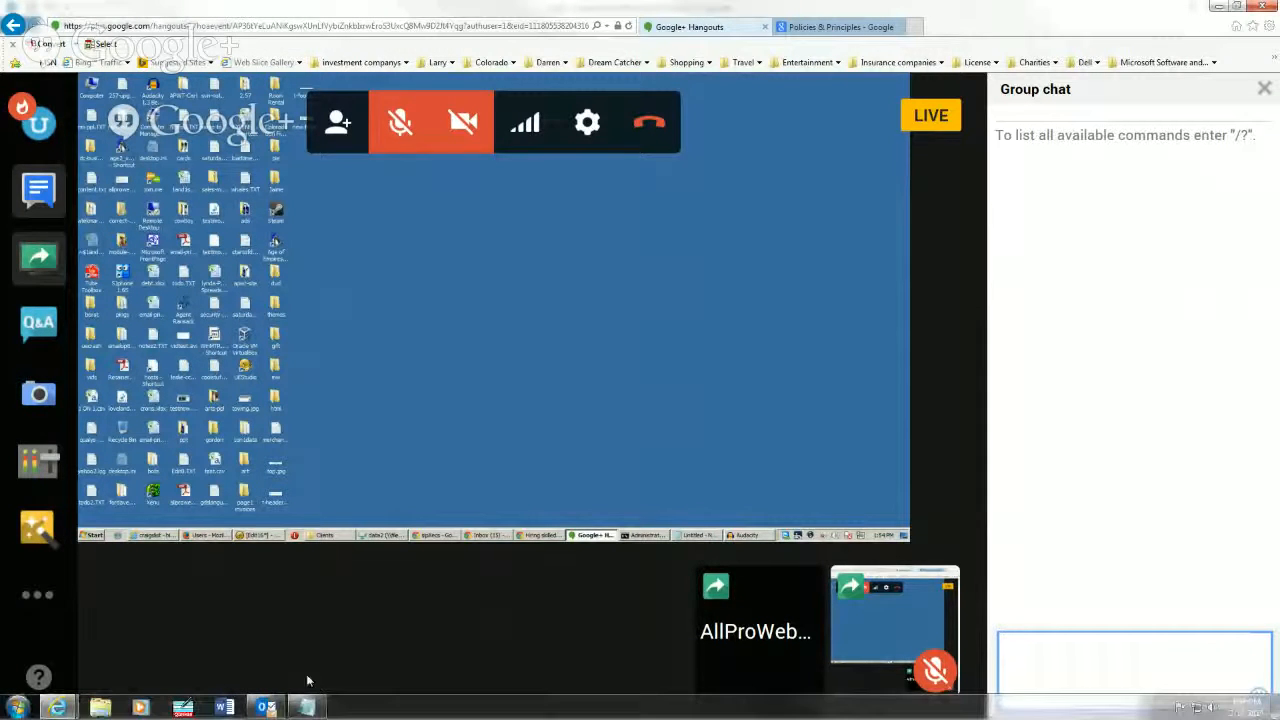
pyautogui.click(266, 708)
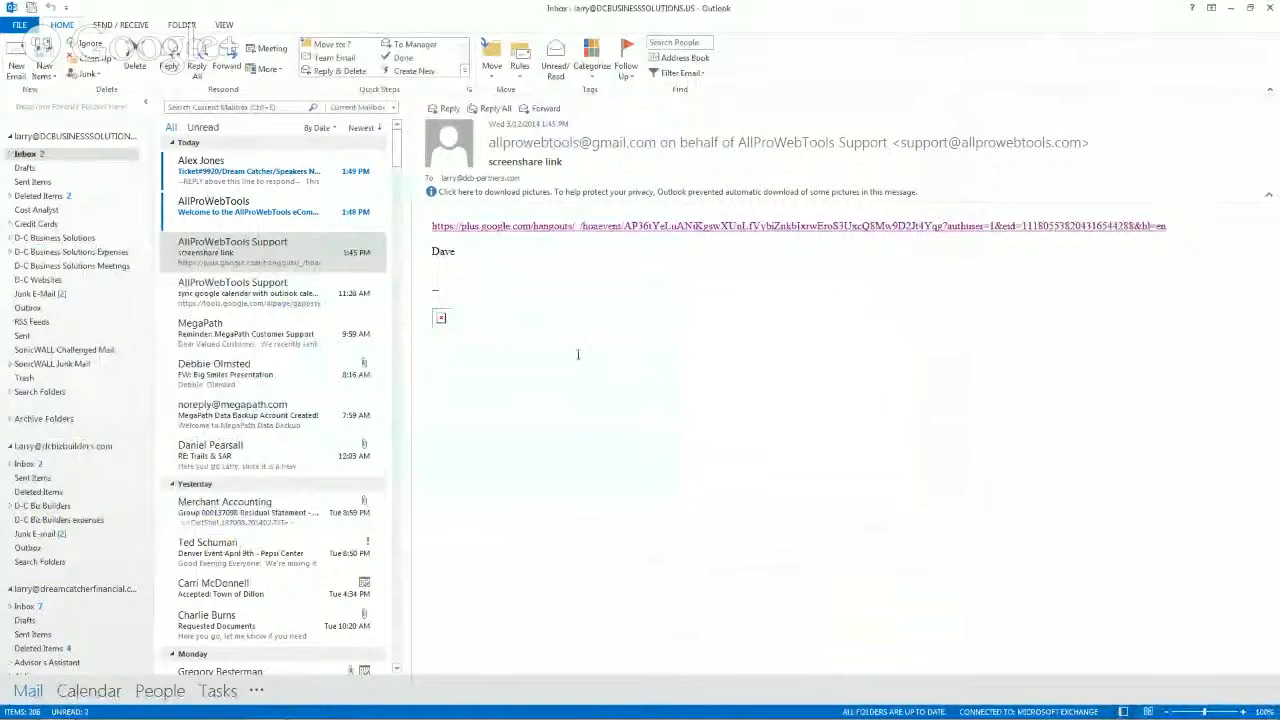
pyautogui.click(318, 211)
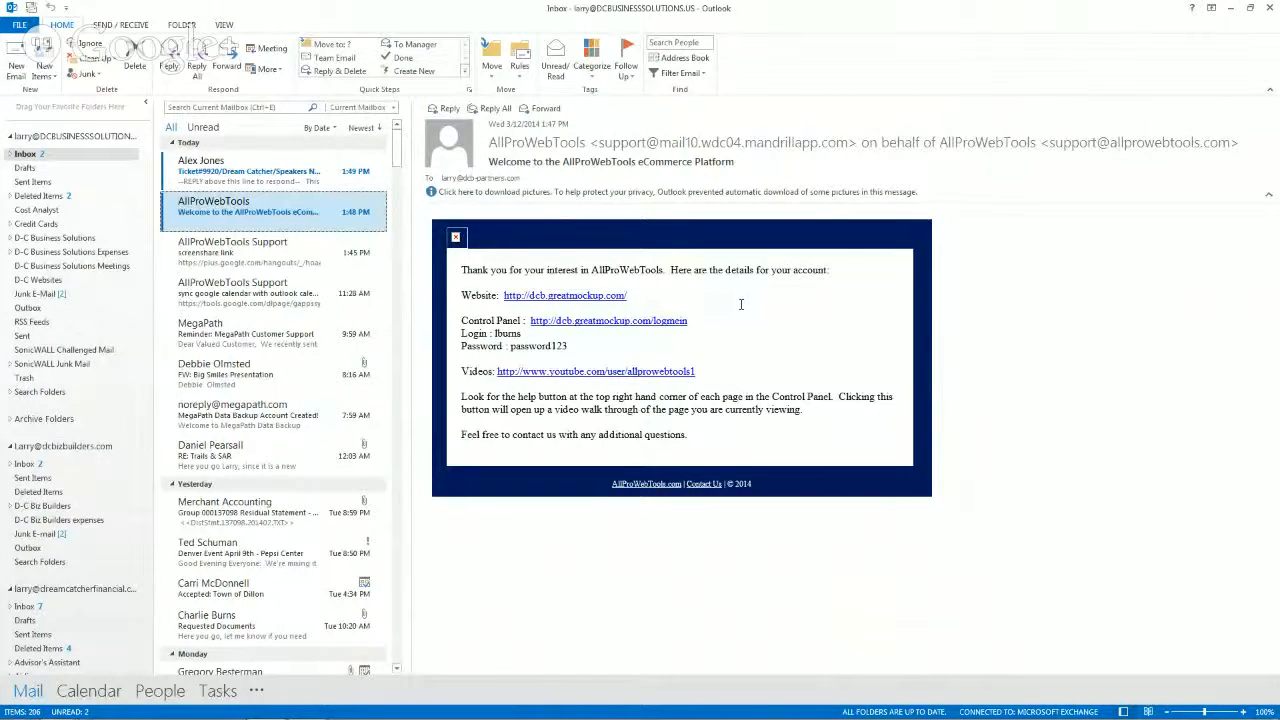
# Step: Follow the welcome email's Control Panel link into Internet Explorer
pyautogui.click(577, 324)
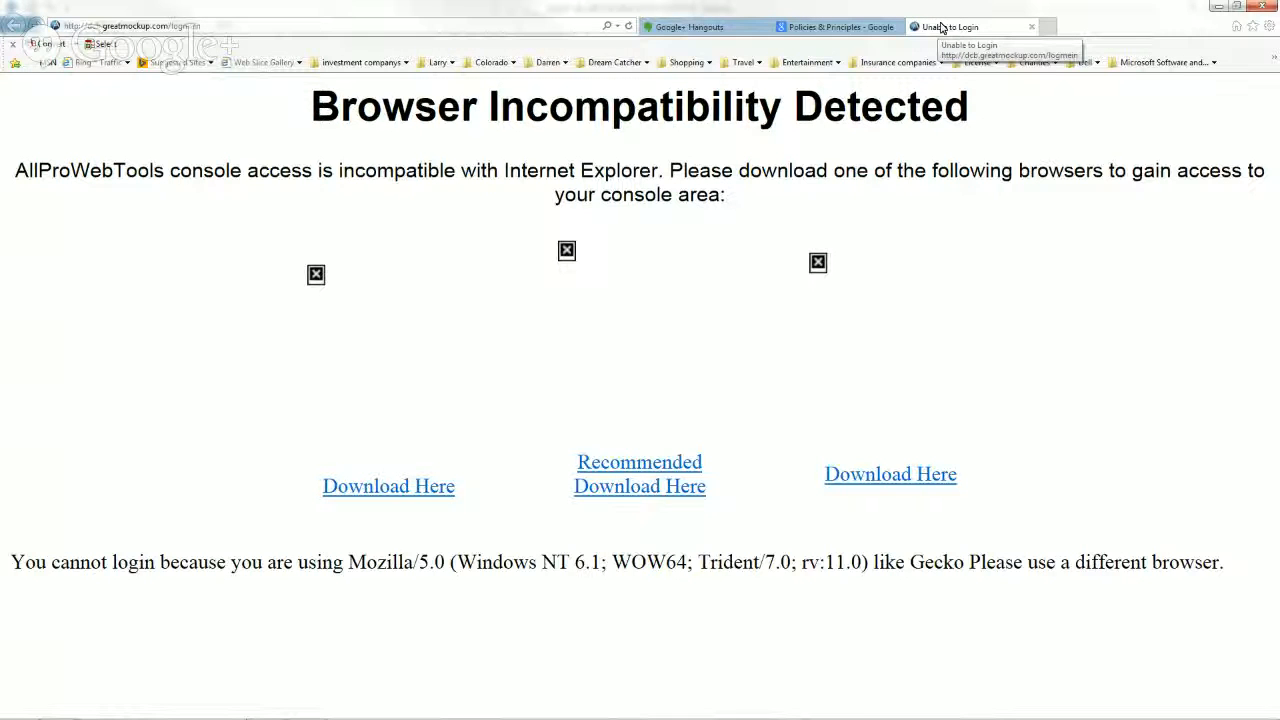
# Step: Close the 'Unable to Login' and 'Policies & Principles' tabs in Internet Explorer
pyautogui.click(1035, 31)
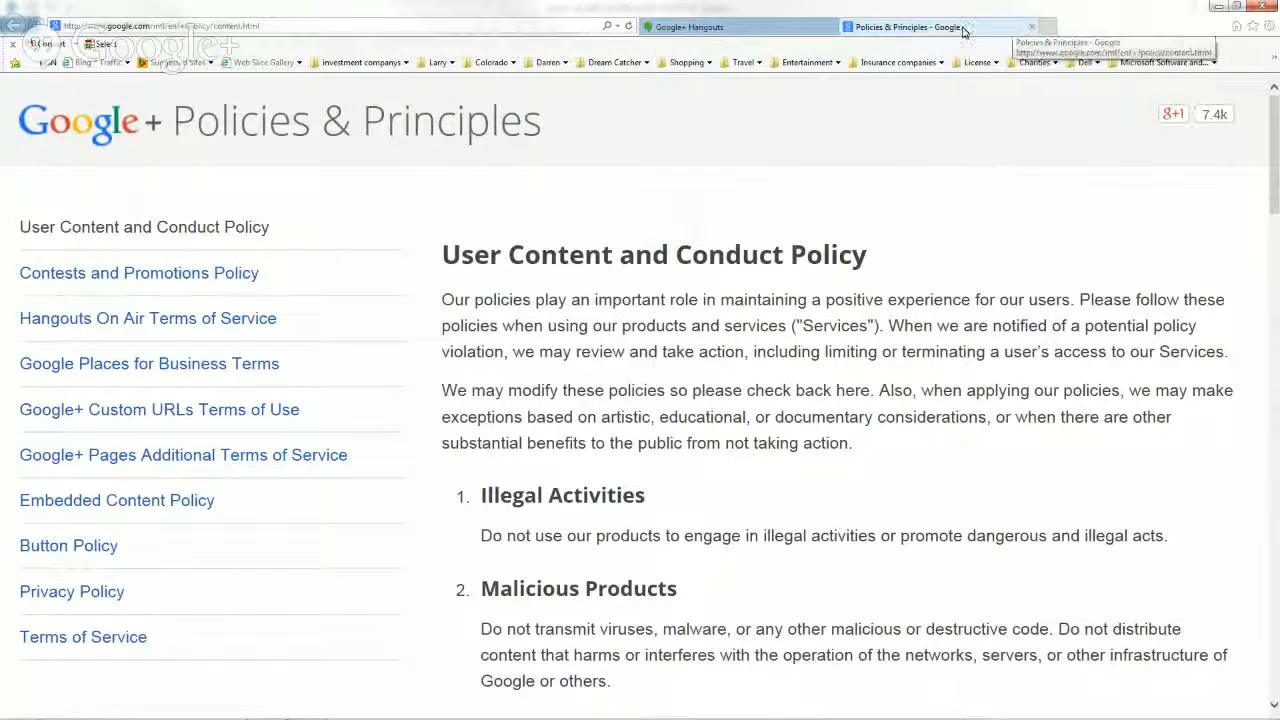
pyautogui.click(1033, 31)
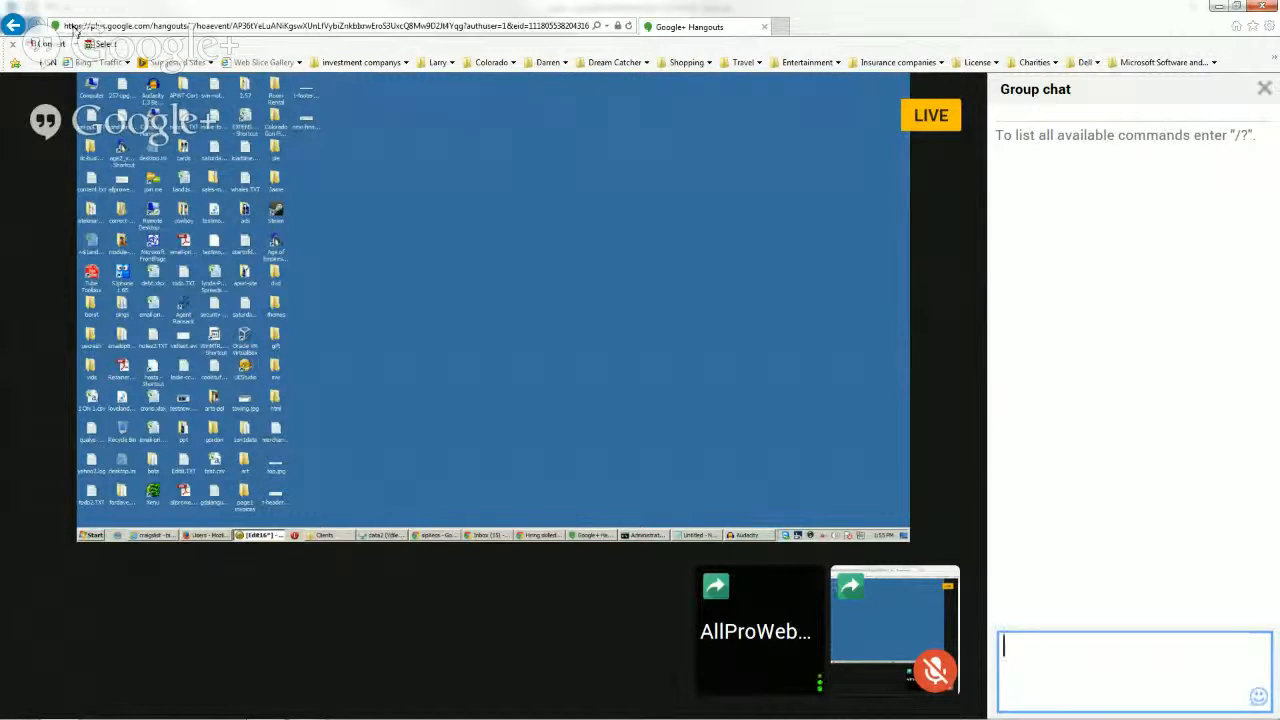
# Step: Select the Control Panel URL in the welcome email, then minimize Outlook to the desktop
pyautogui.click(1218, 10)
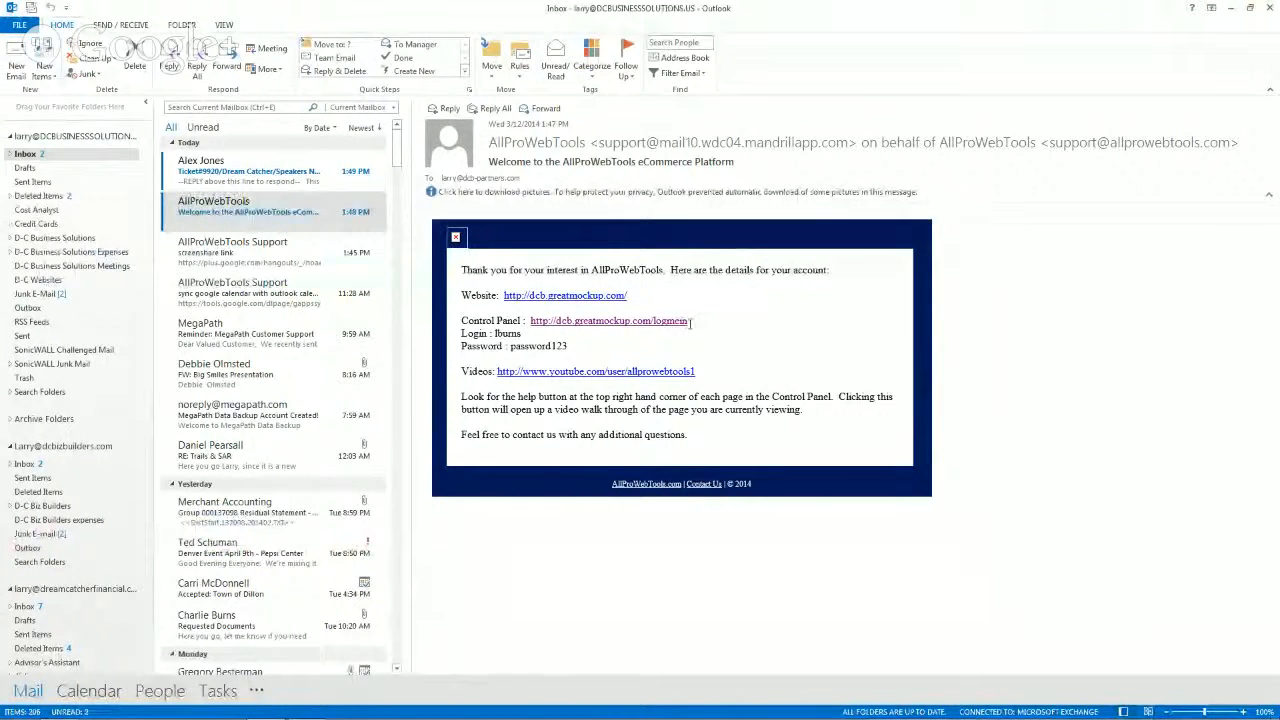
pyautogui.moveTo(686, 320); pyautogui.dragTo(524, 326)
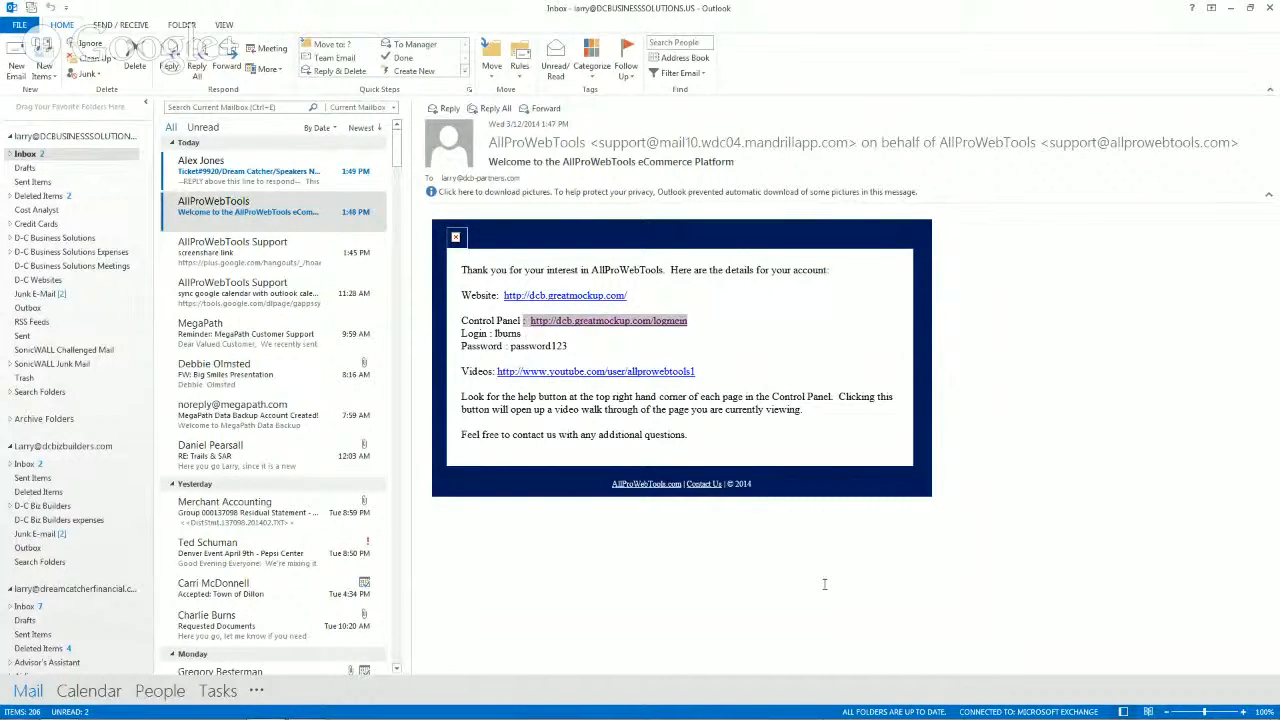
pyautogui.moveTo(766, 718)
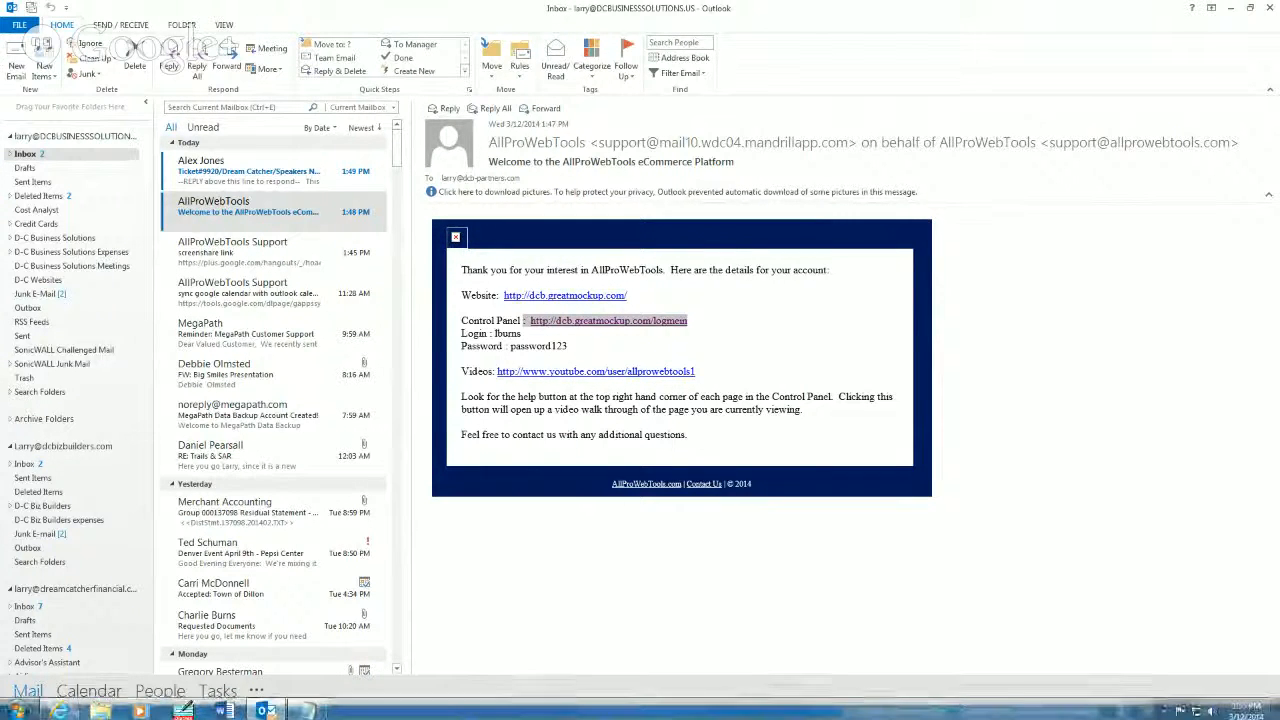
pyautogui.click(1233, 10)
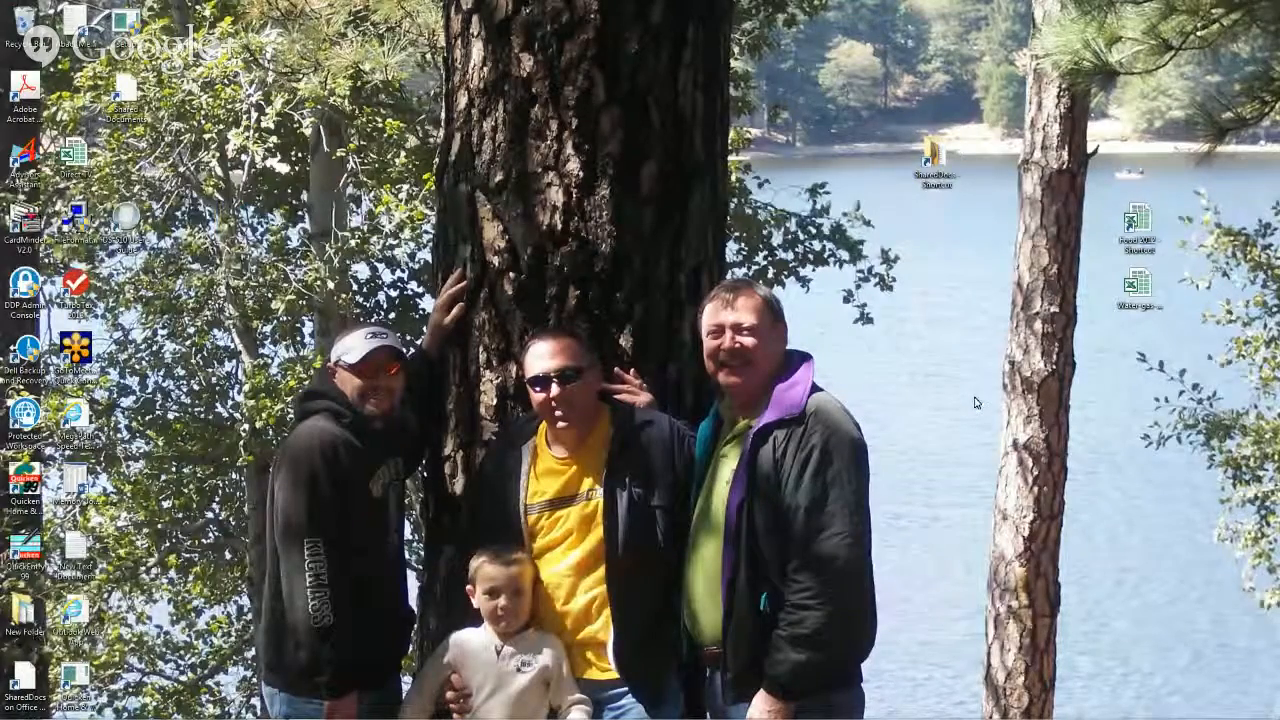
# Step: Restore the Internet Explorer Hangouts window from the taskbar
pyautogui.moveTo(926, 717)
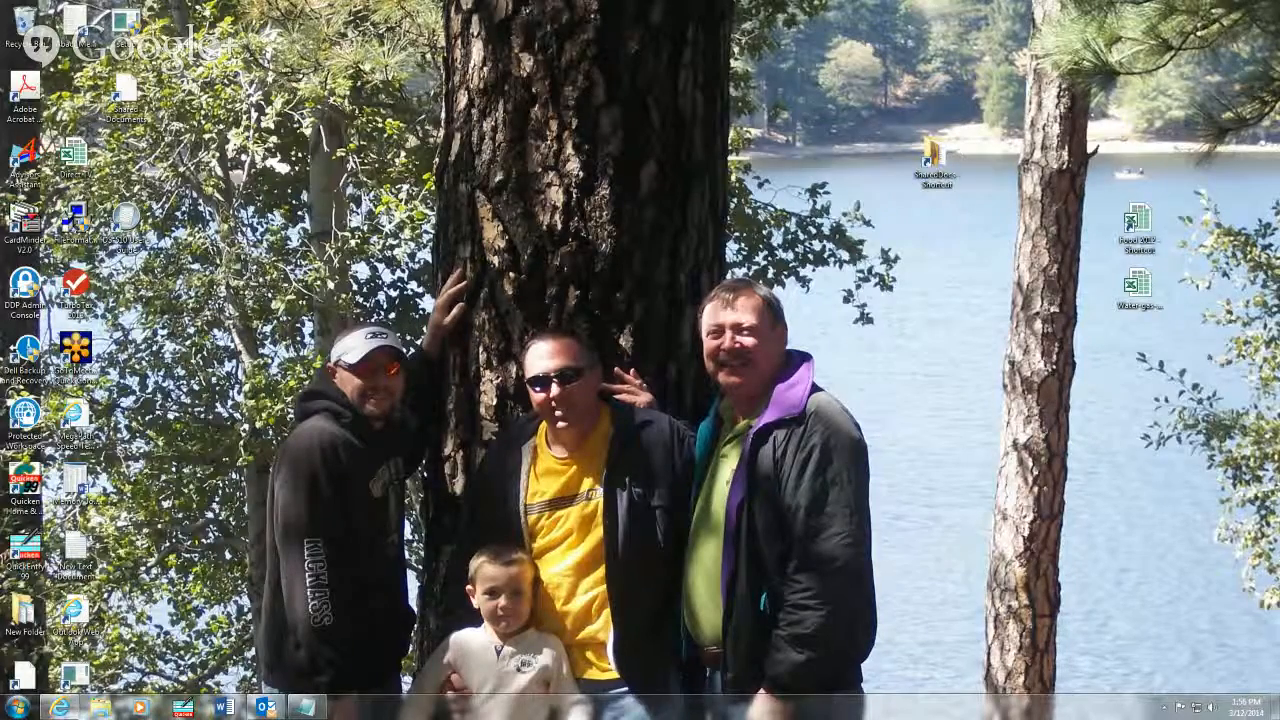
pyautogui.moveTo(60, 707)
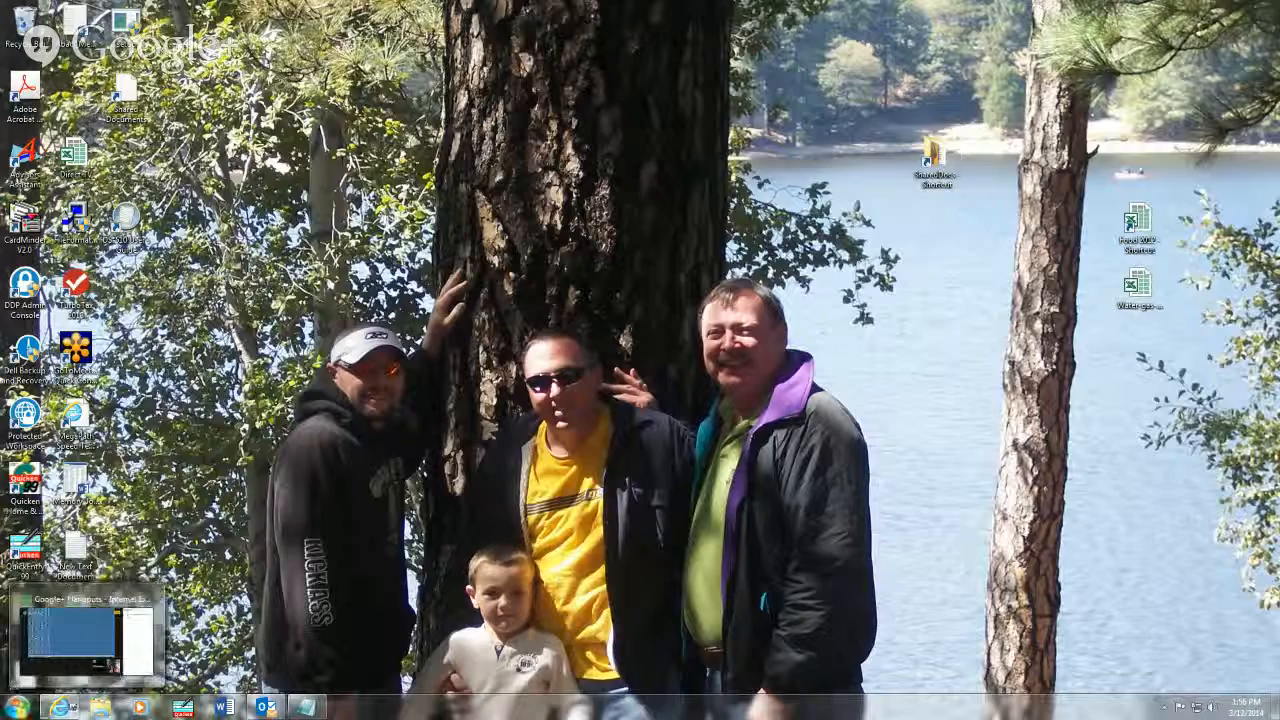
pyautogui.click(58, 705)
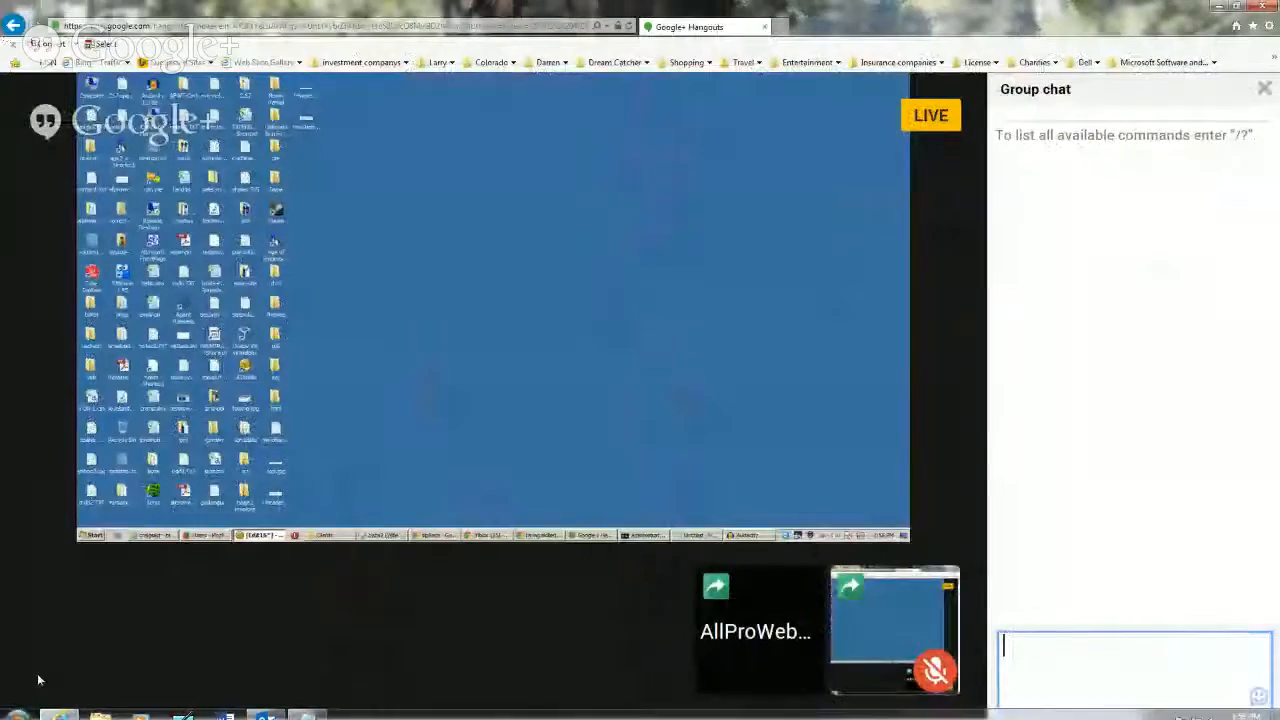
pyautogui.moveTo(158, 641)
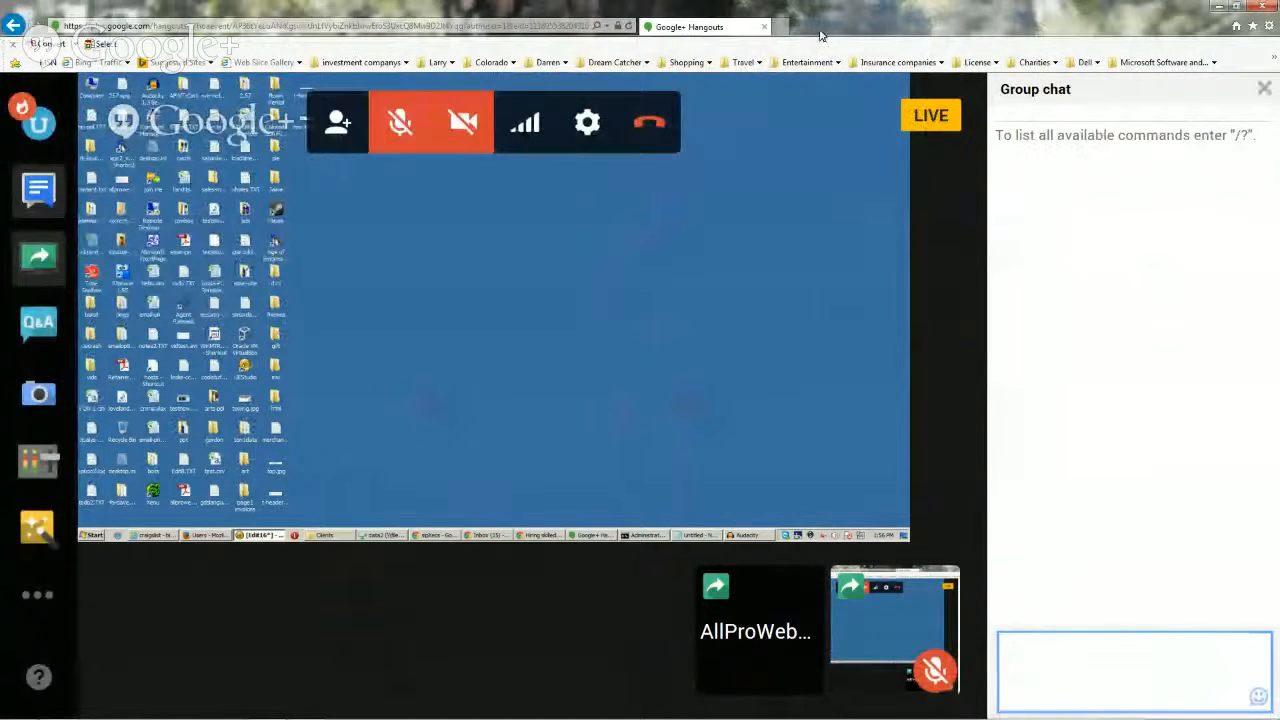
# Step: Search Bing for 'google chrome' in a new Internet Explorer tab
pyautogui.click(781, 27)
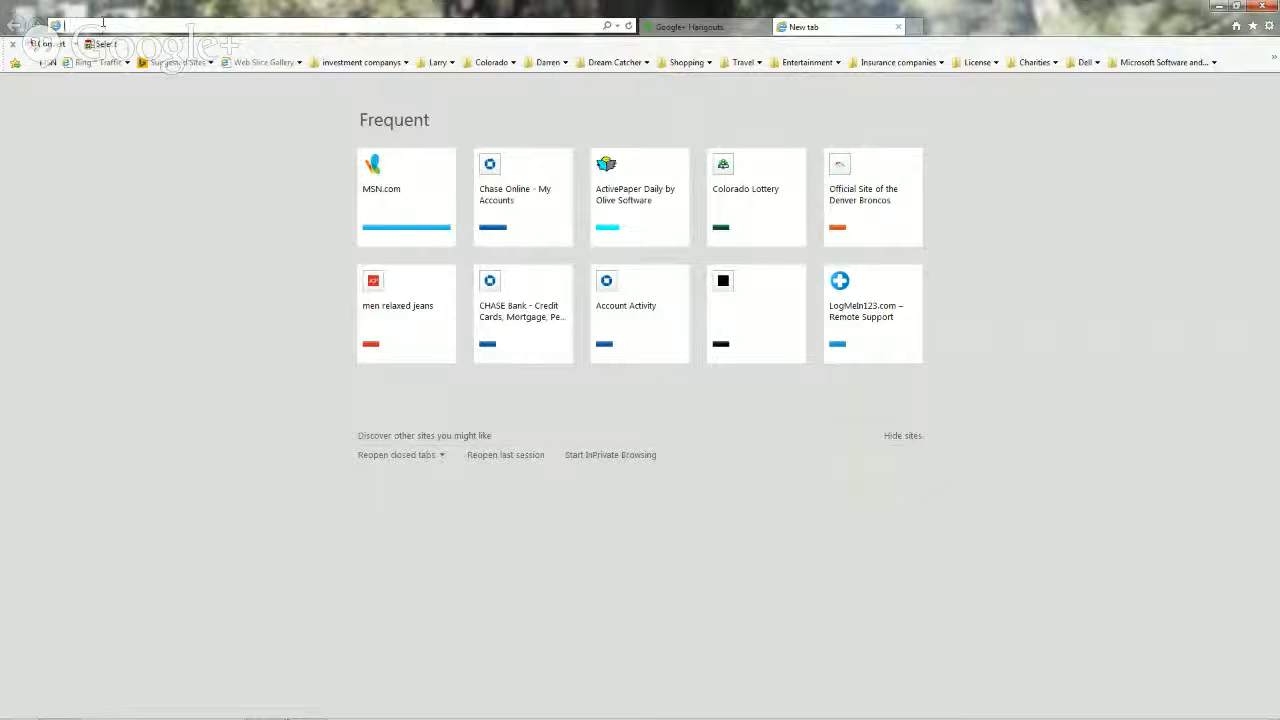
pyautogui.write('goog')
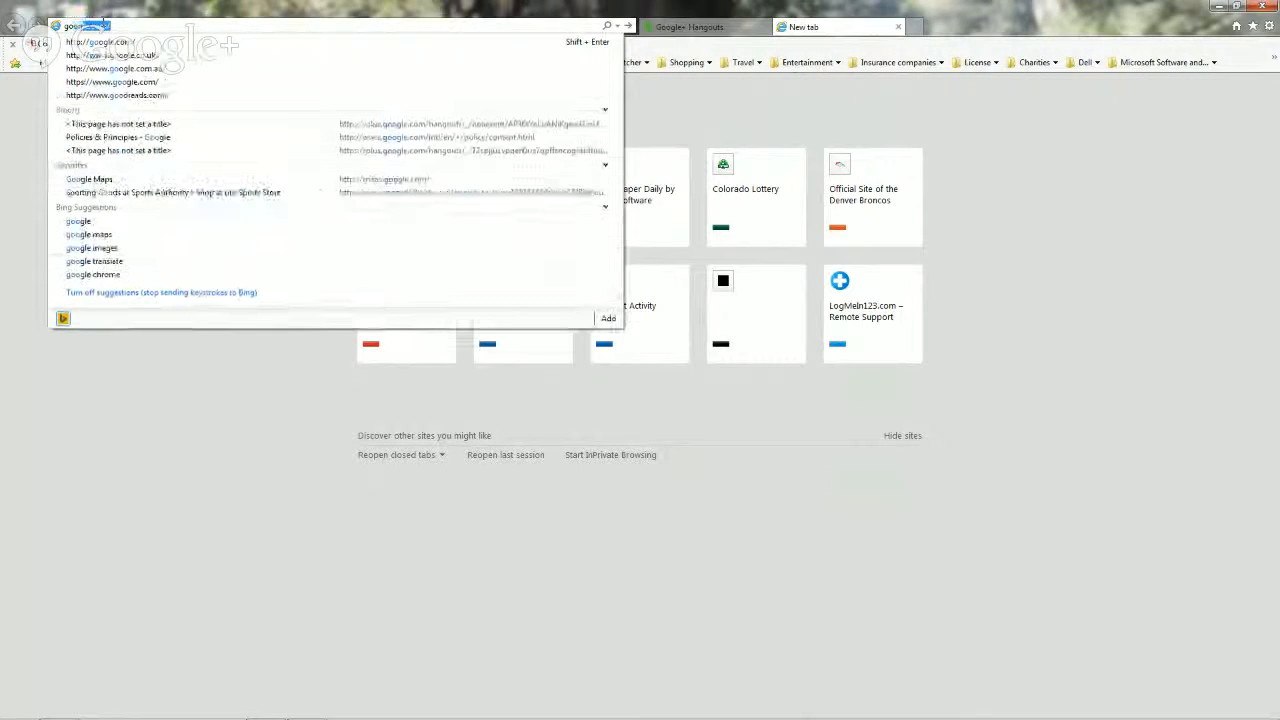
pyautogui.write('le')
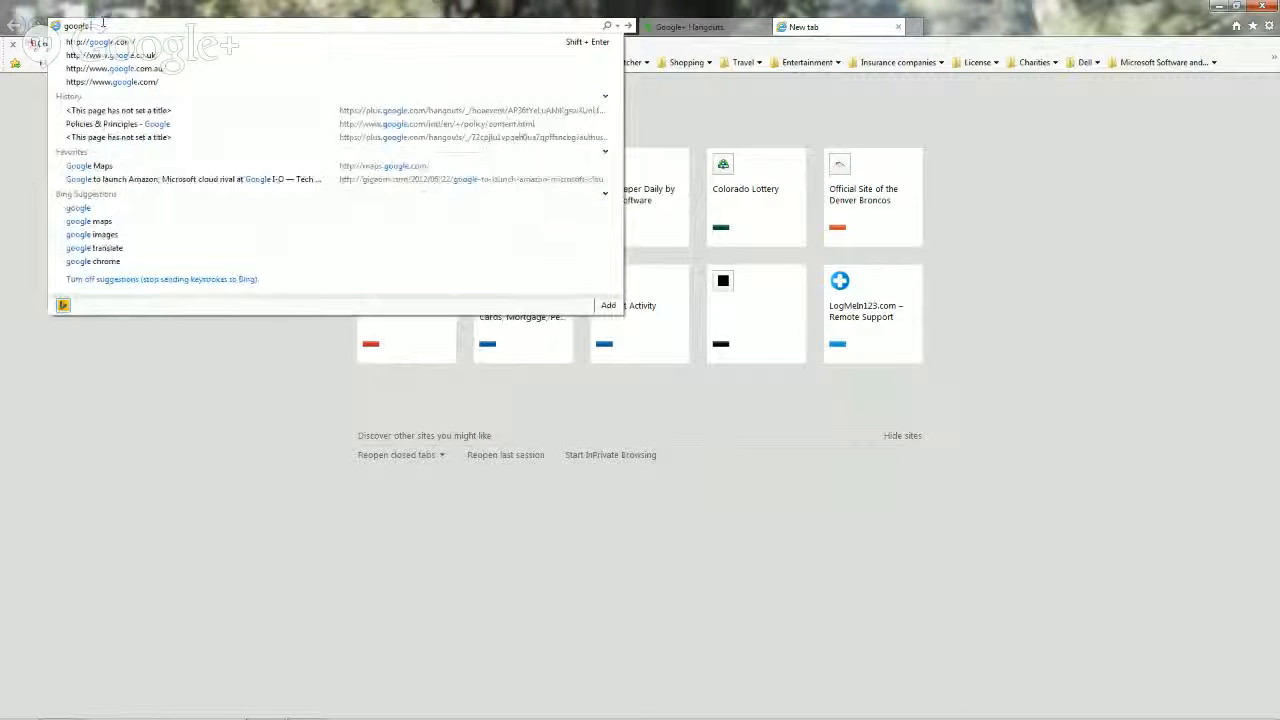
pyautogui.write(' chrome')
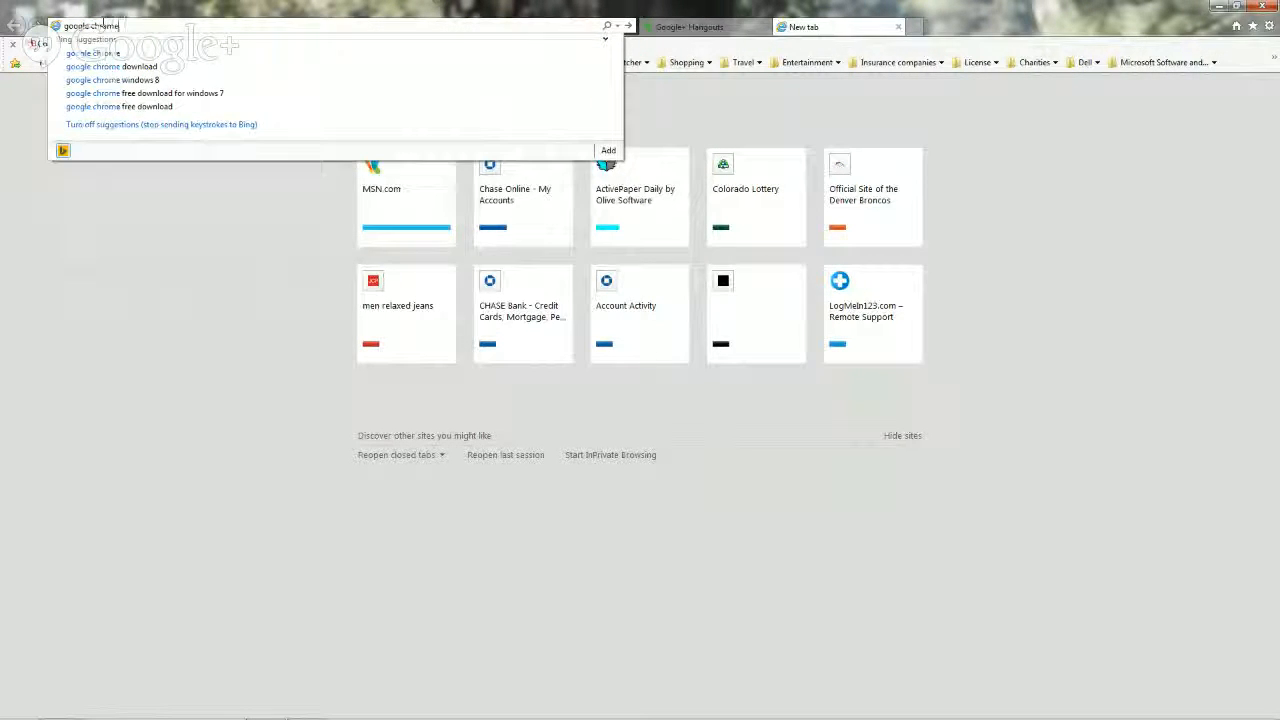
pyautogui.click(86, 54)
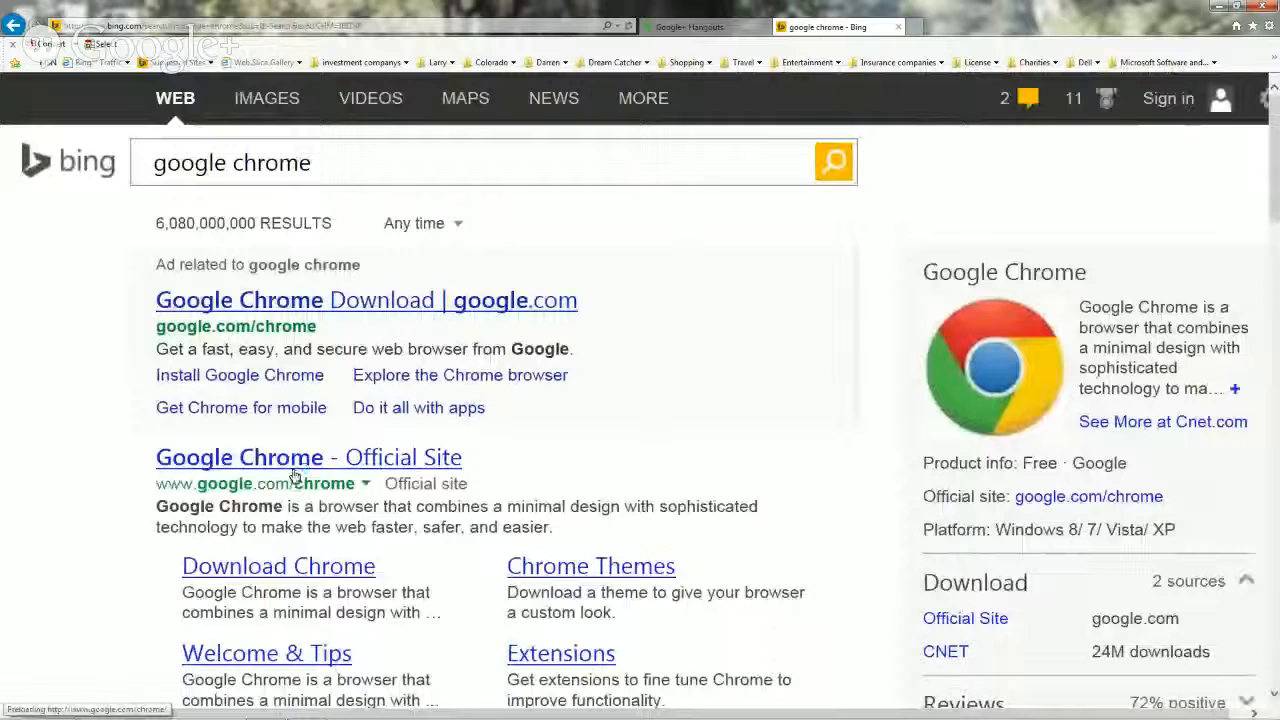
# Step: Download Google Chrome and accept its Terms of Service to install it
pyautogui.click(318, 310)
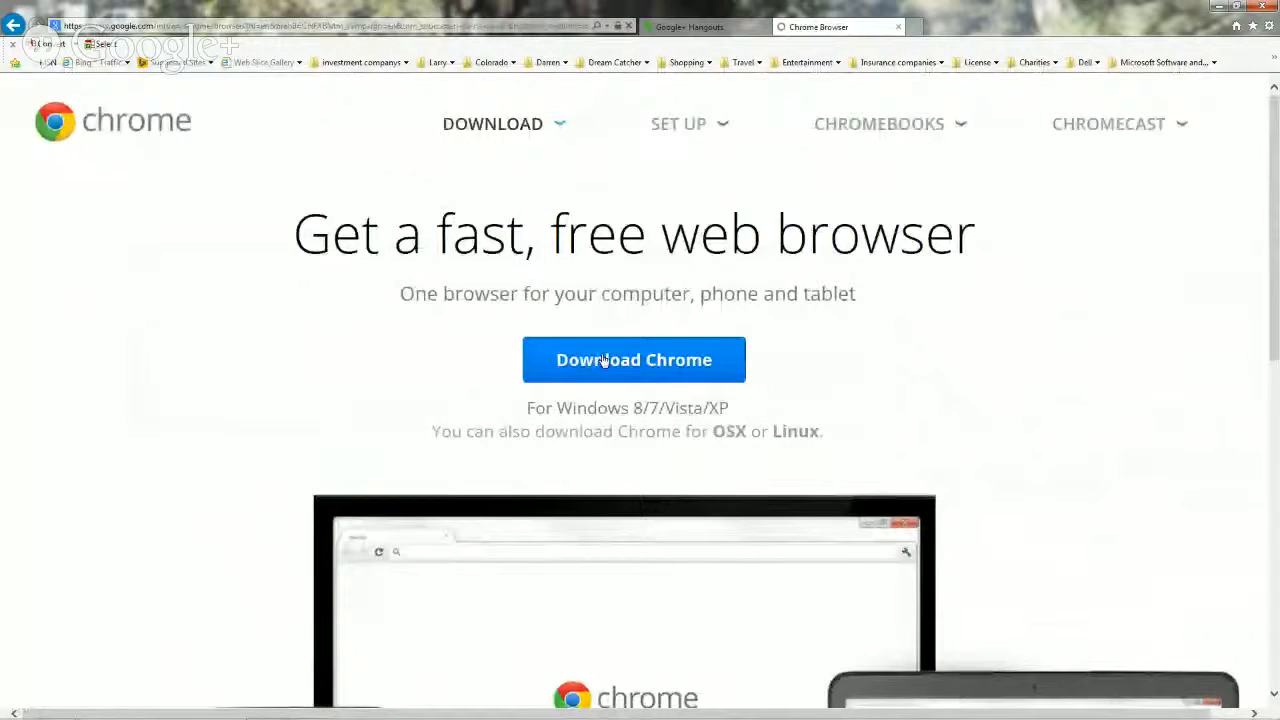
pyautogui.click(604, 360)
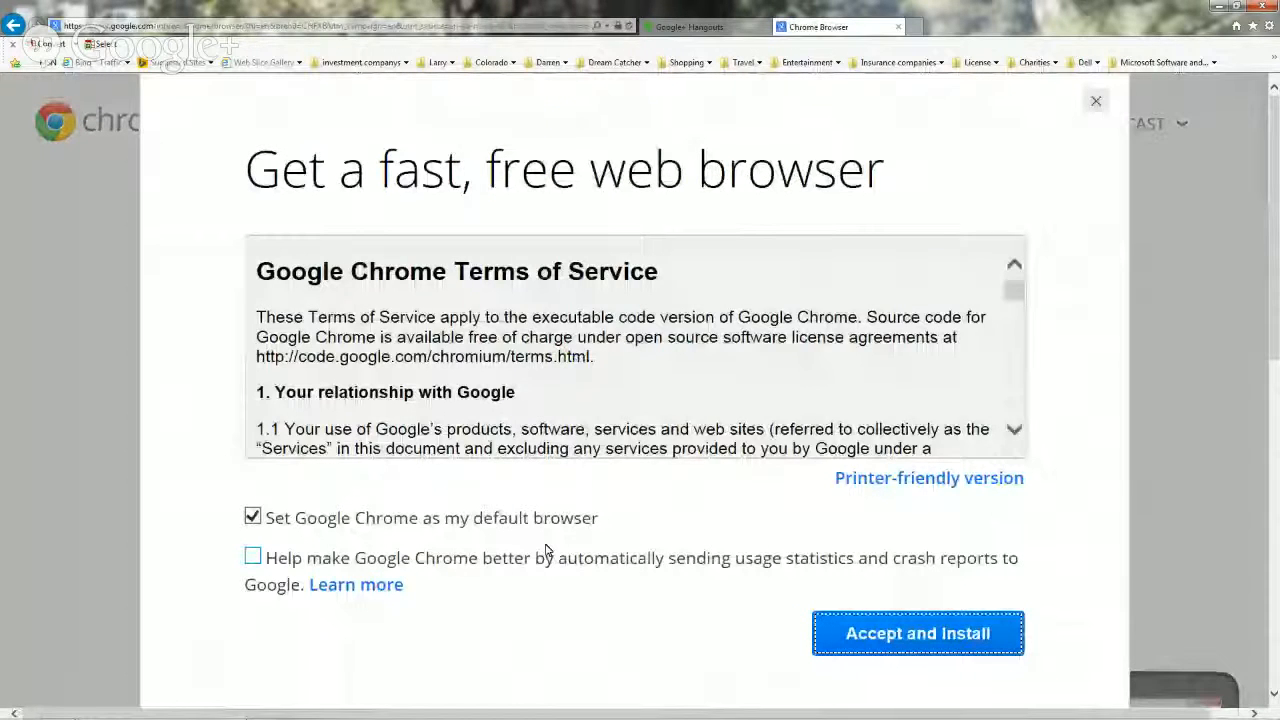
pyautogui.click(905, 634)
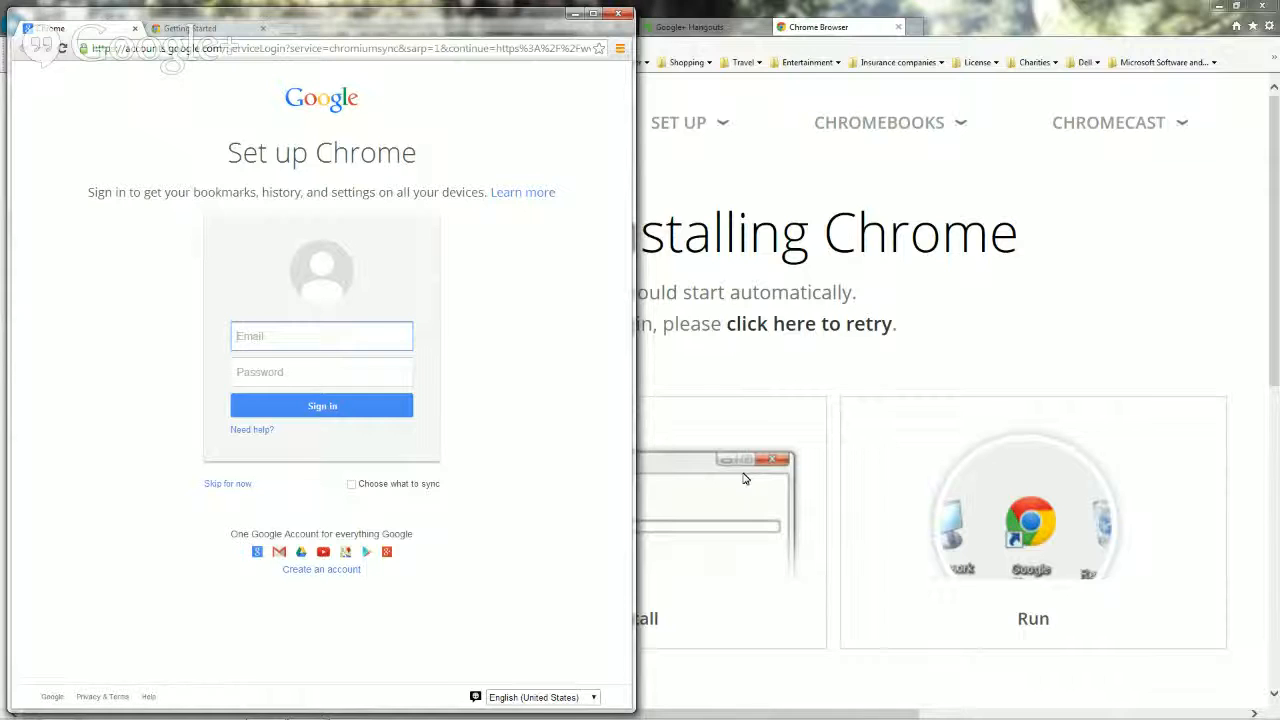
# Step: Paste the copied login site URL into Chrome's address bar and go to it
pyautogui.click(95, 48)
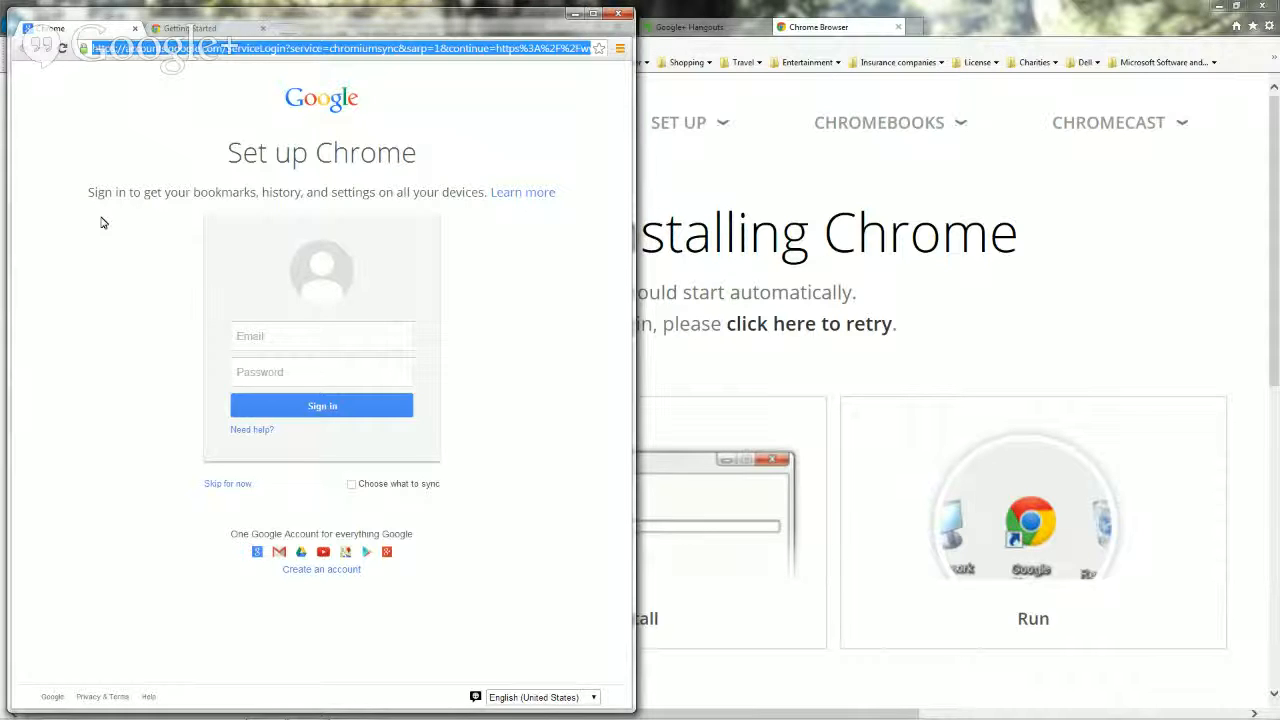
pyautogui.write('http://dcb.greatmockup.com/logmein')
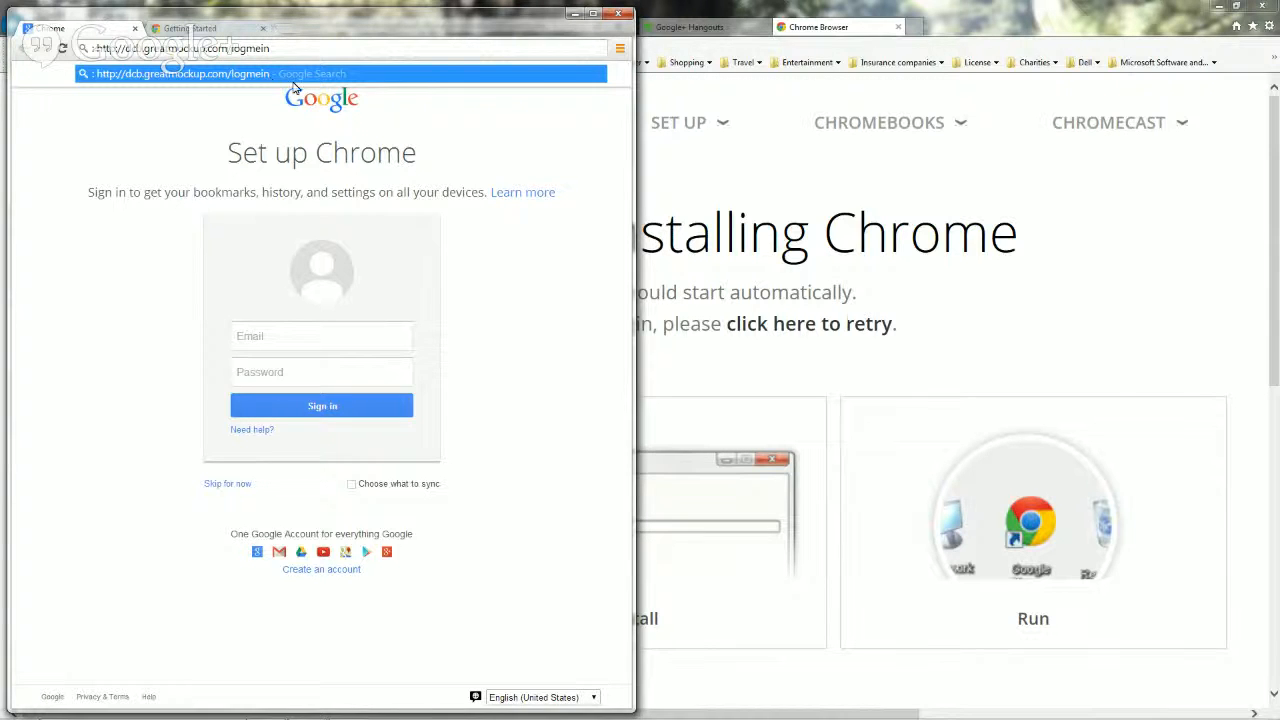
pyautogui.click(531, 77)
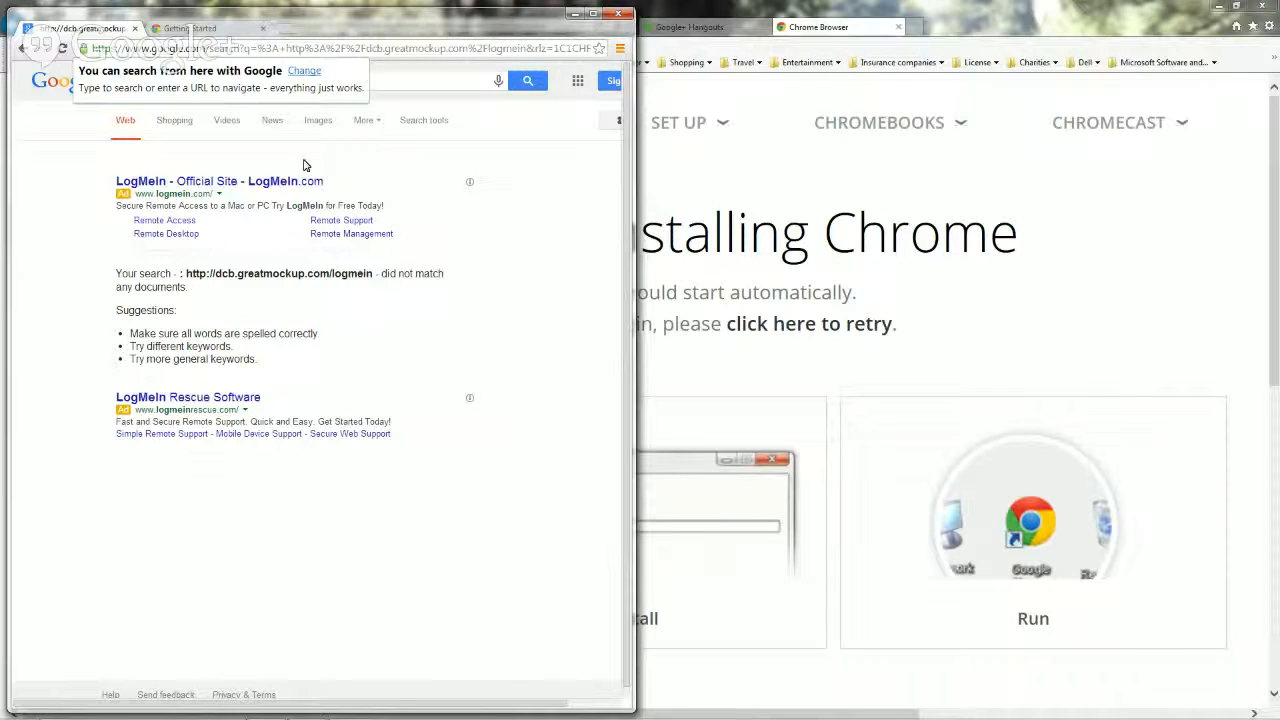
pyautogui.click(86, 49)
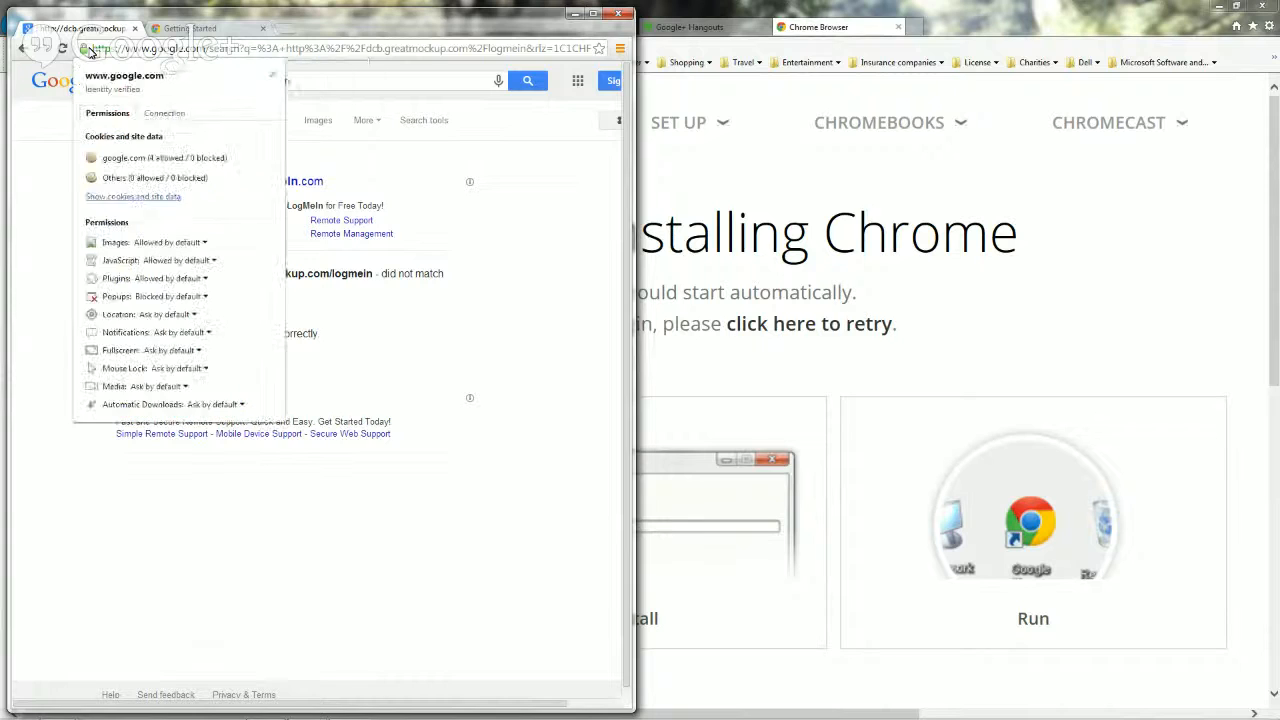
pyautogui.click(90, 49)
pyautogui.click(92, 48)
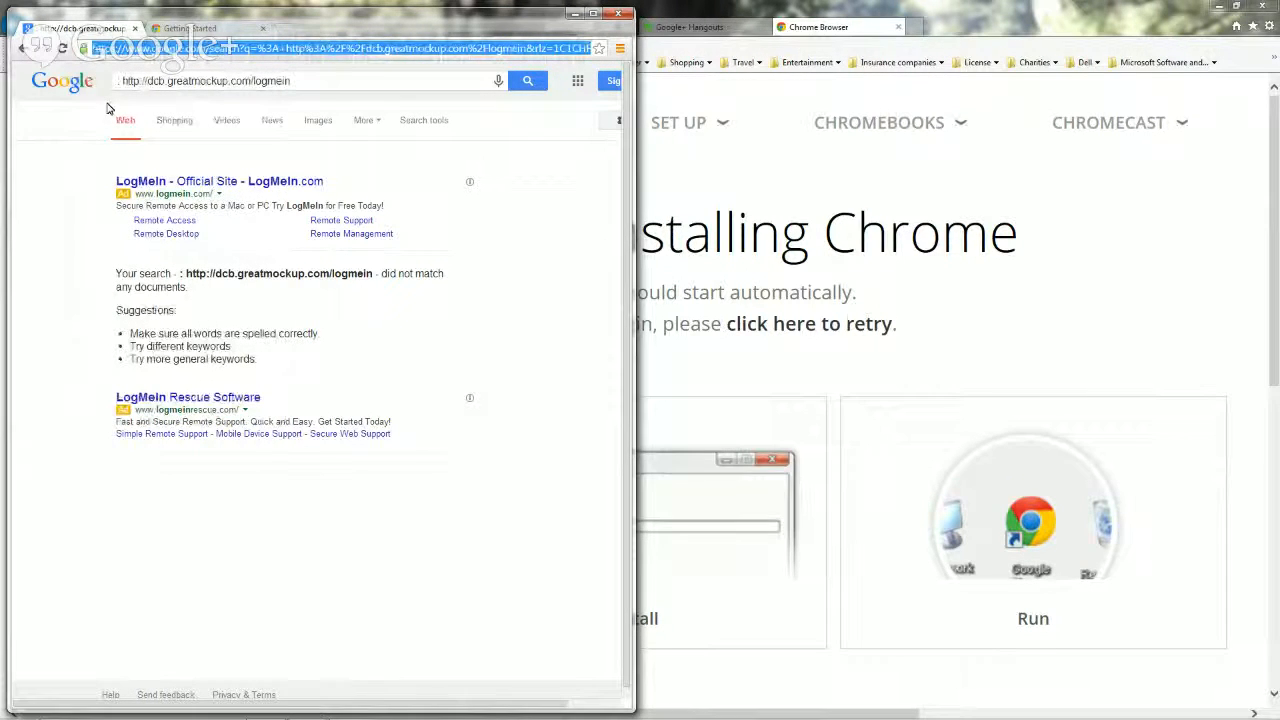
pyautogui.write('http://dcb.greatmockup.com/logmein')
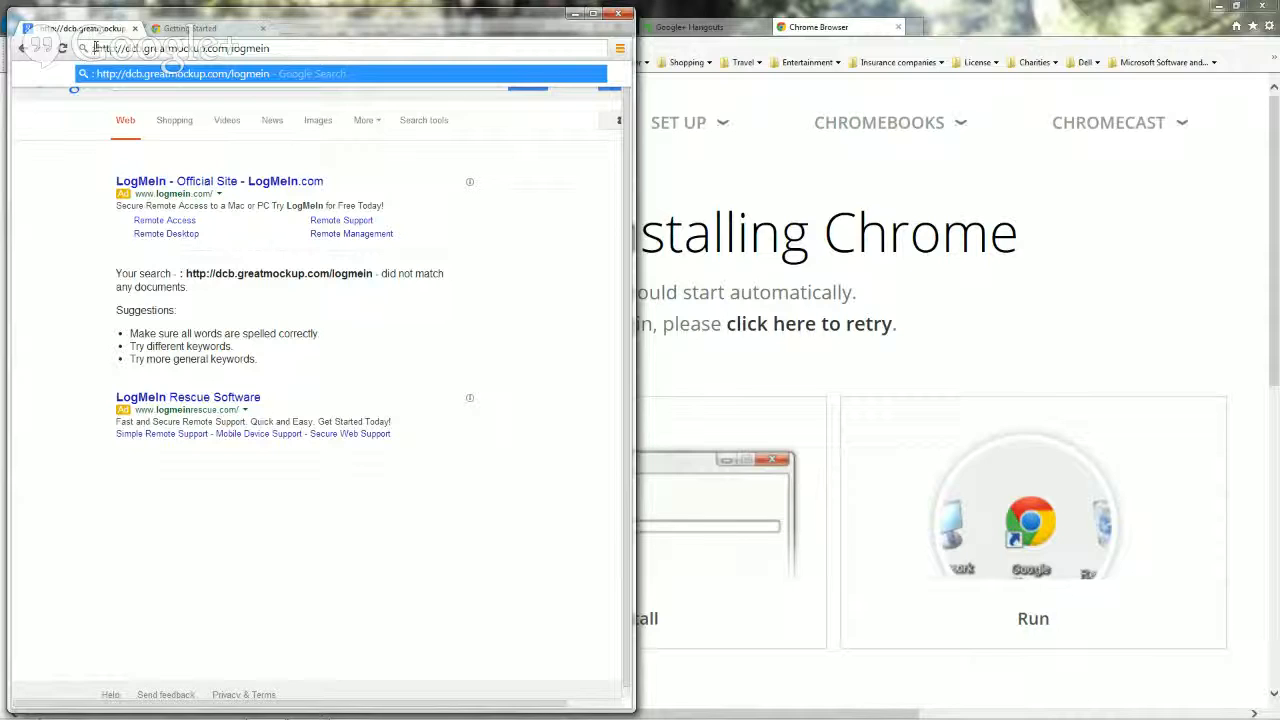
pyautogui.press('BackSpace')
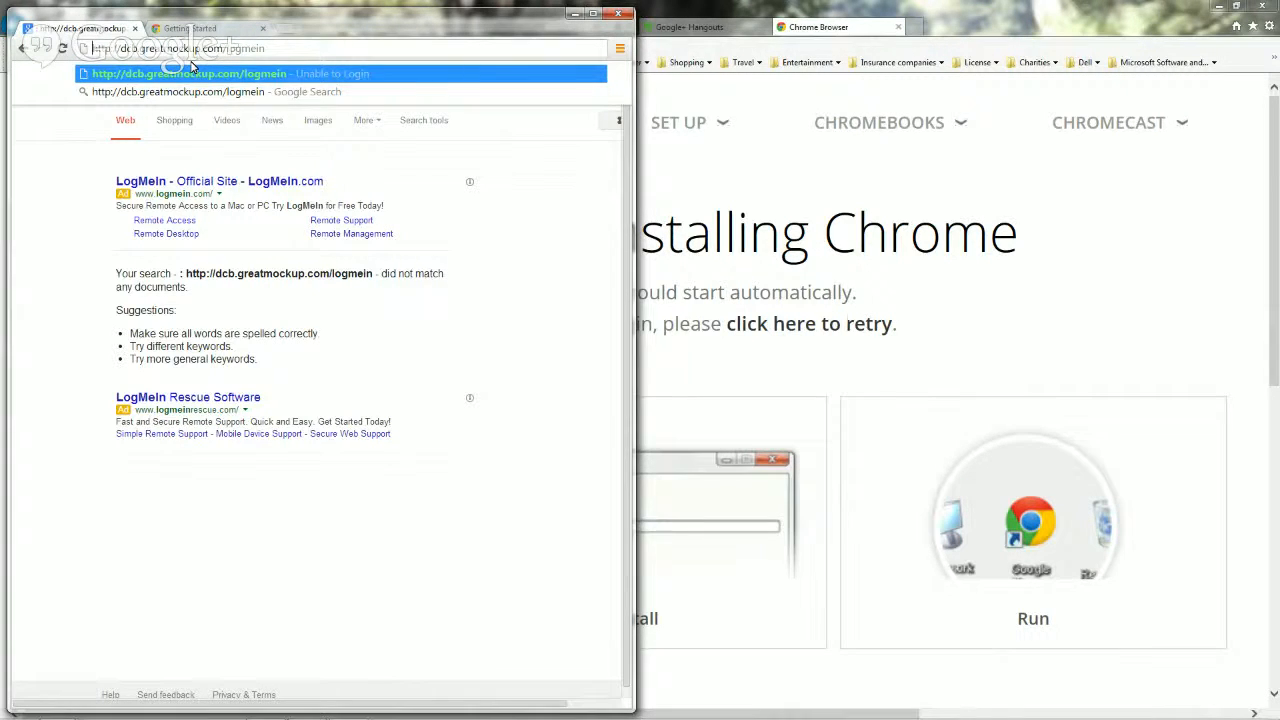
pyautogui.press('Delete')
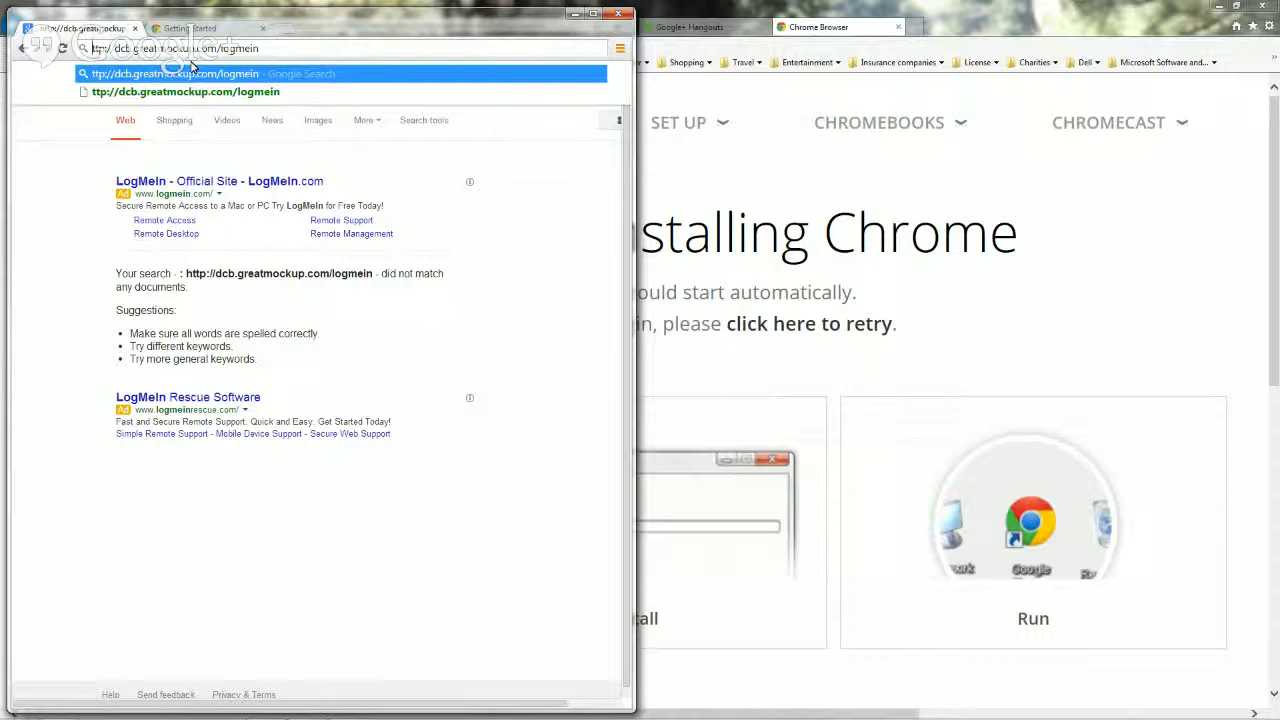
pyautogui.write('h')
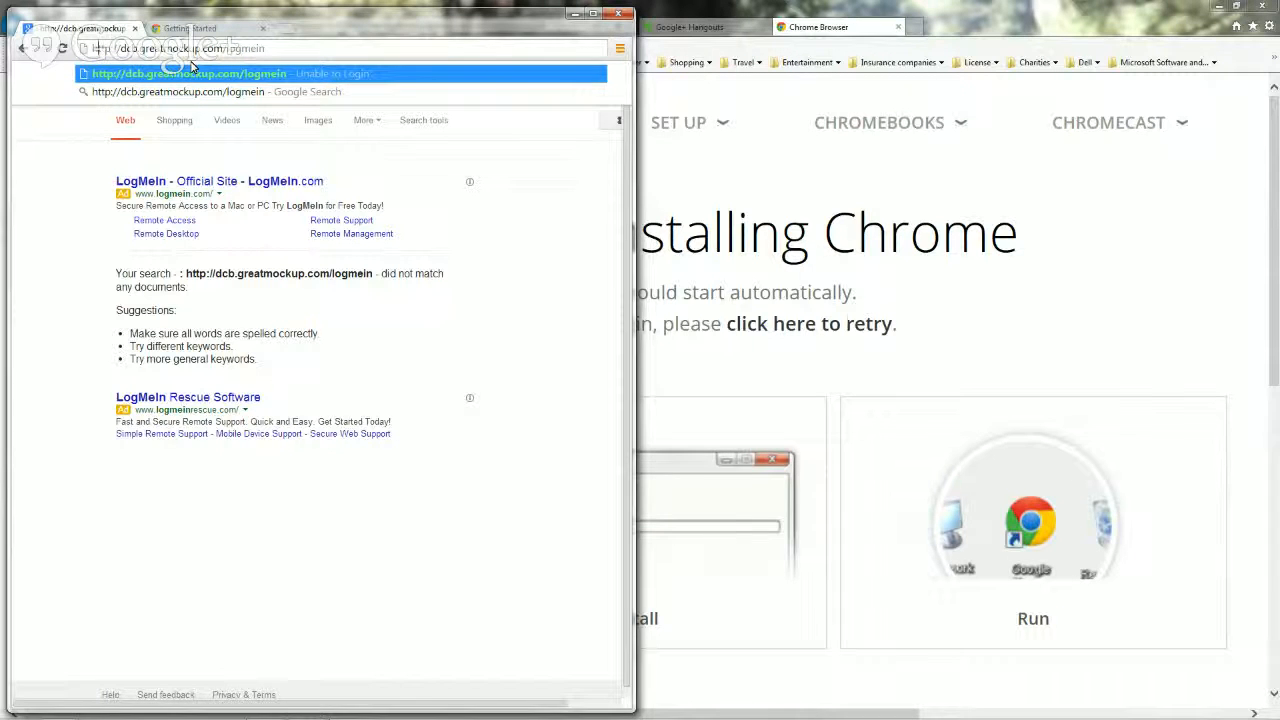
pyautogui.press('Return')
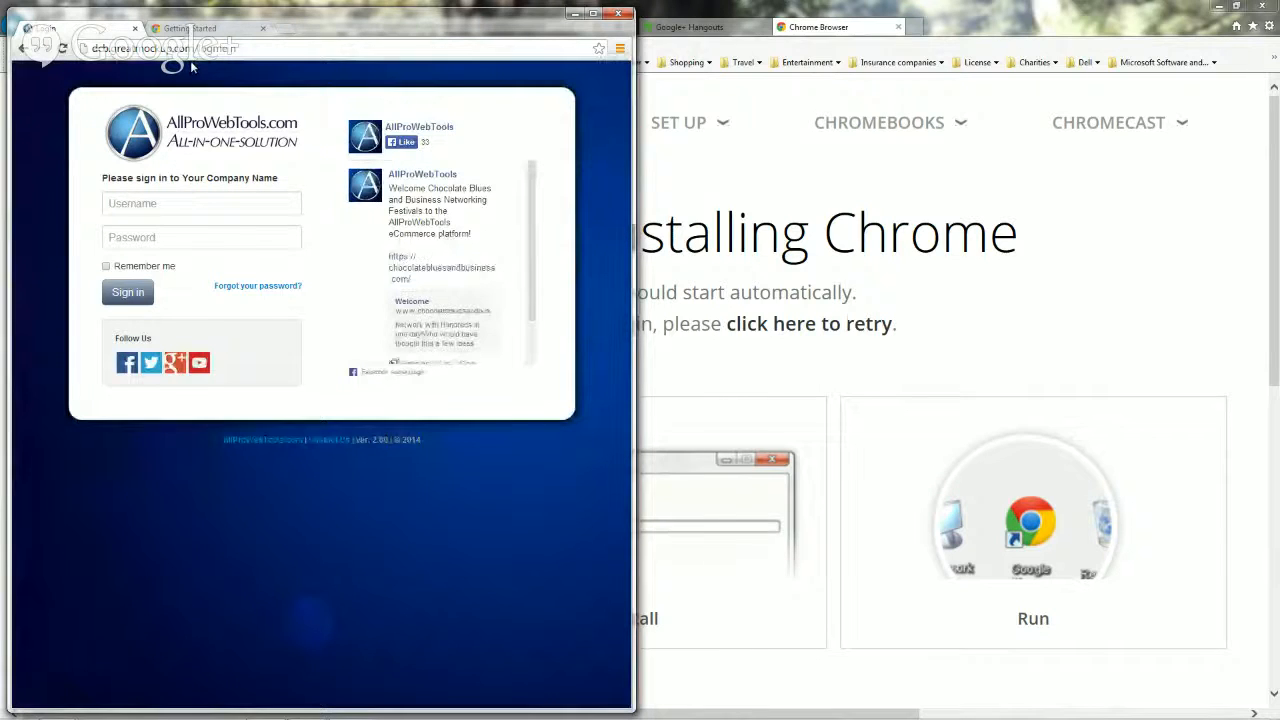
# Step: Sign in to AllProWebTools with the account username and password from the welcome email
pyautogui.click(108, 205)
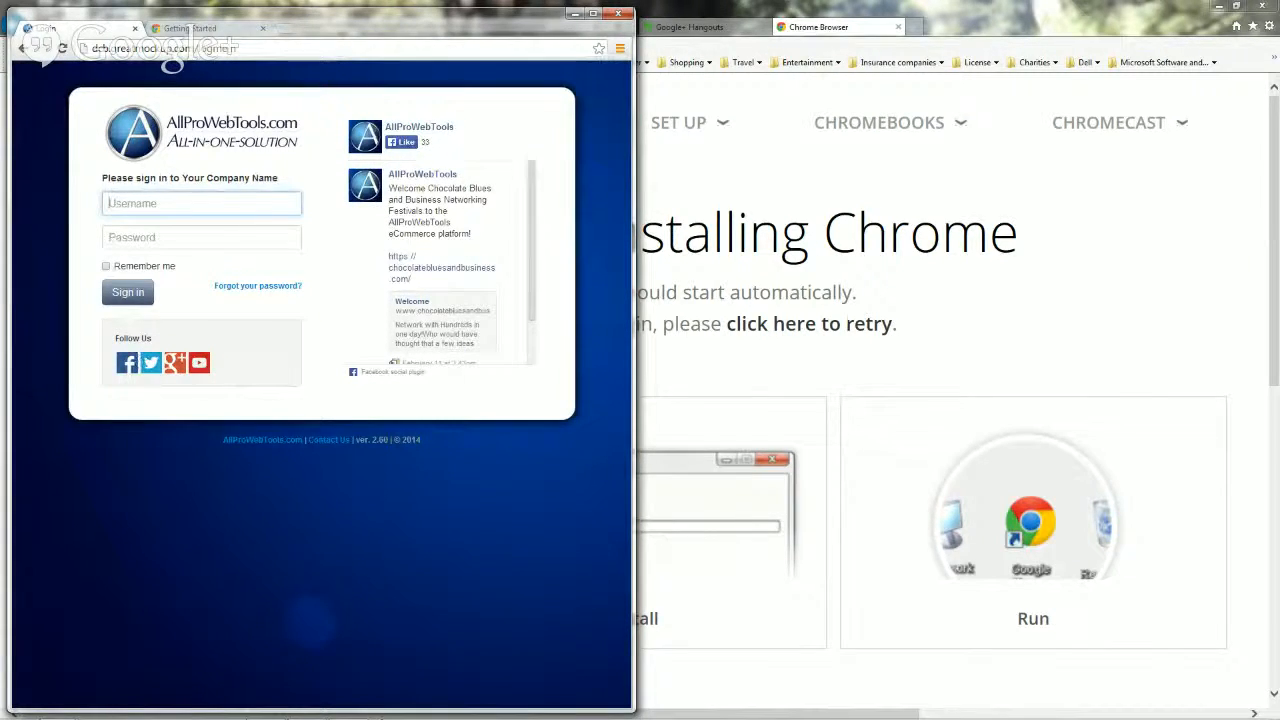
pyautogui.moveTo(372, 715)
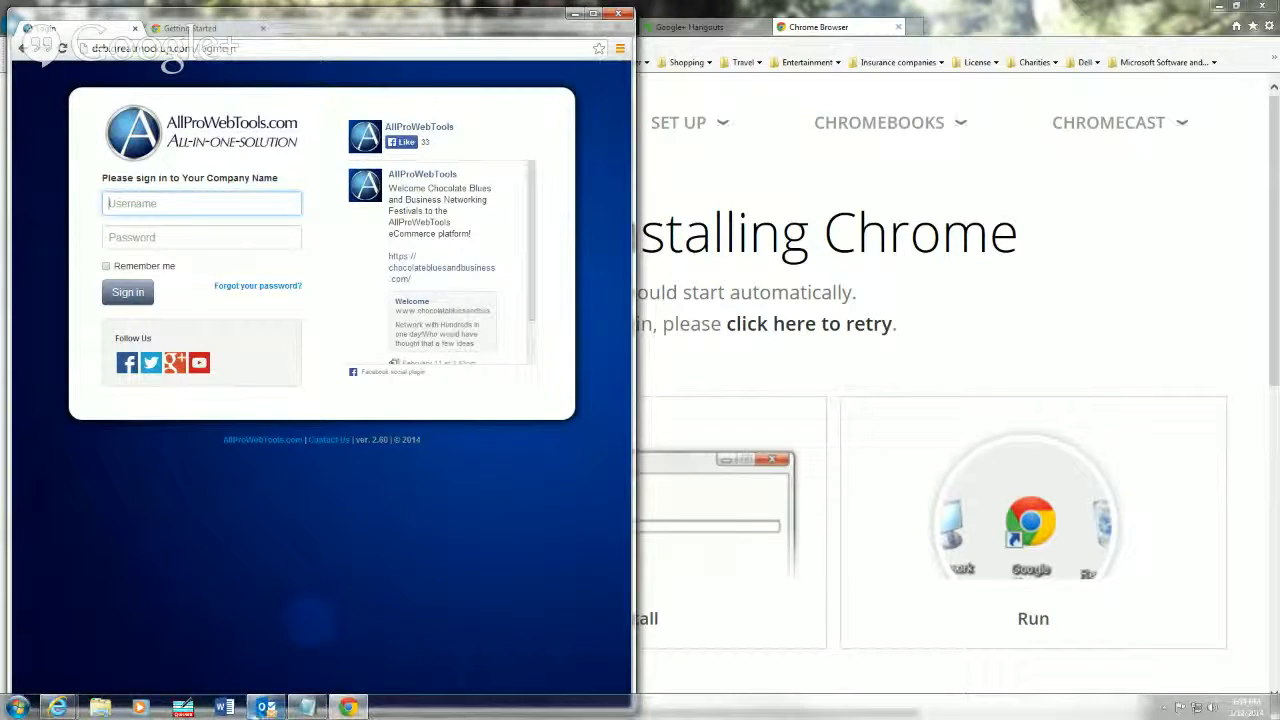
pyautogui.click(265, 708)
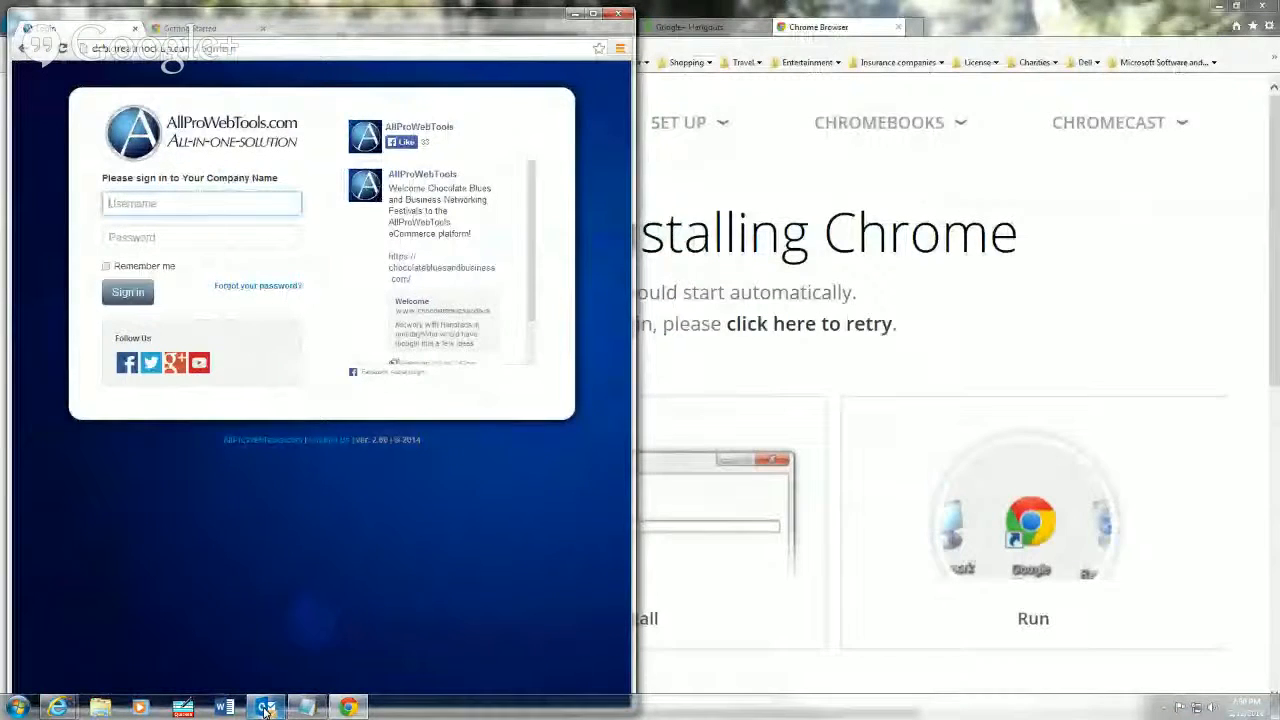
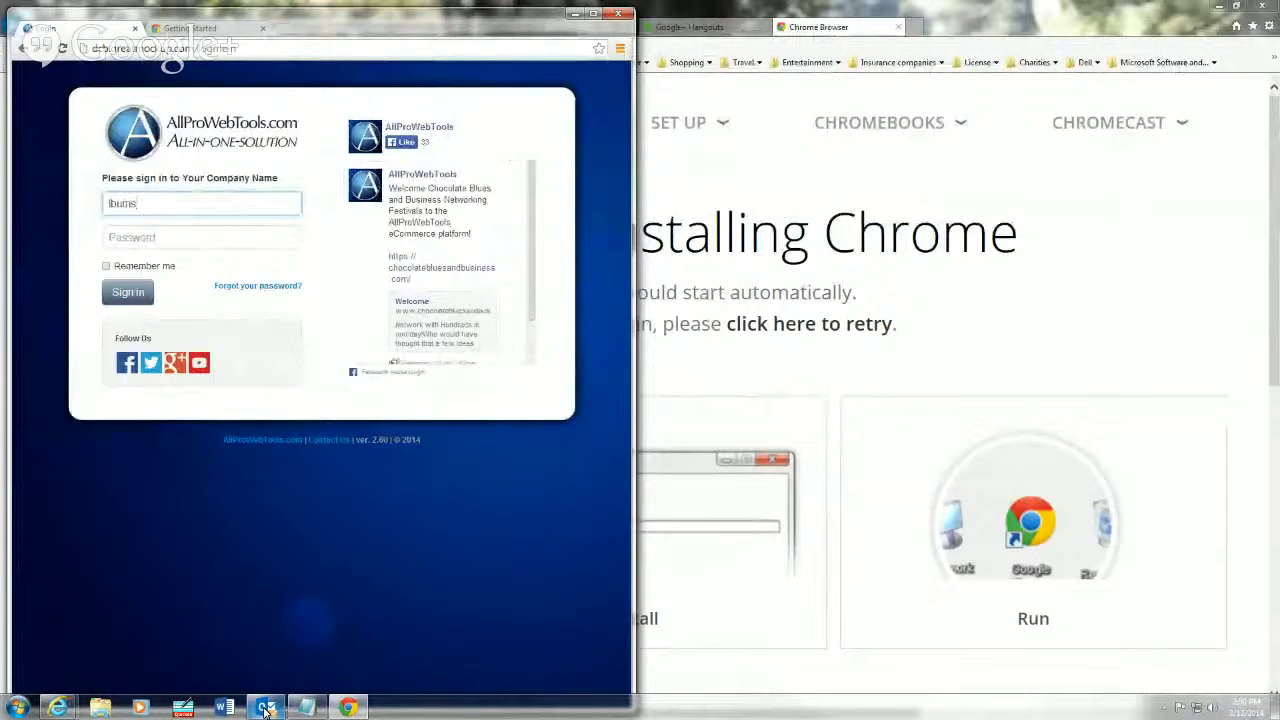
pyautogui.press('Tab')
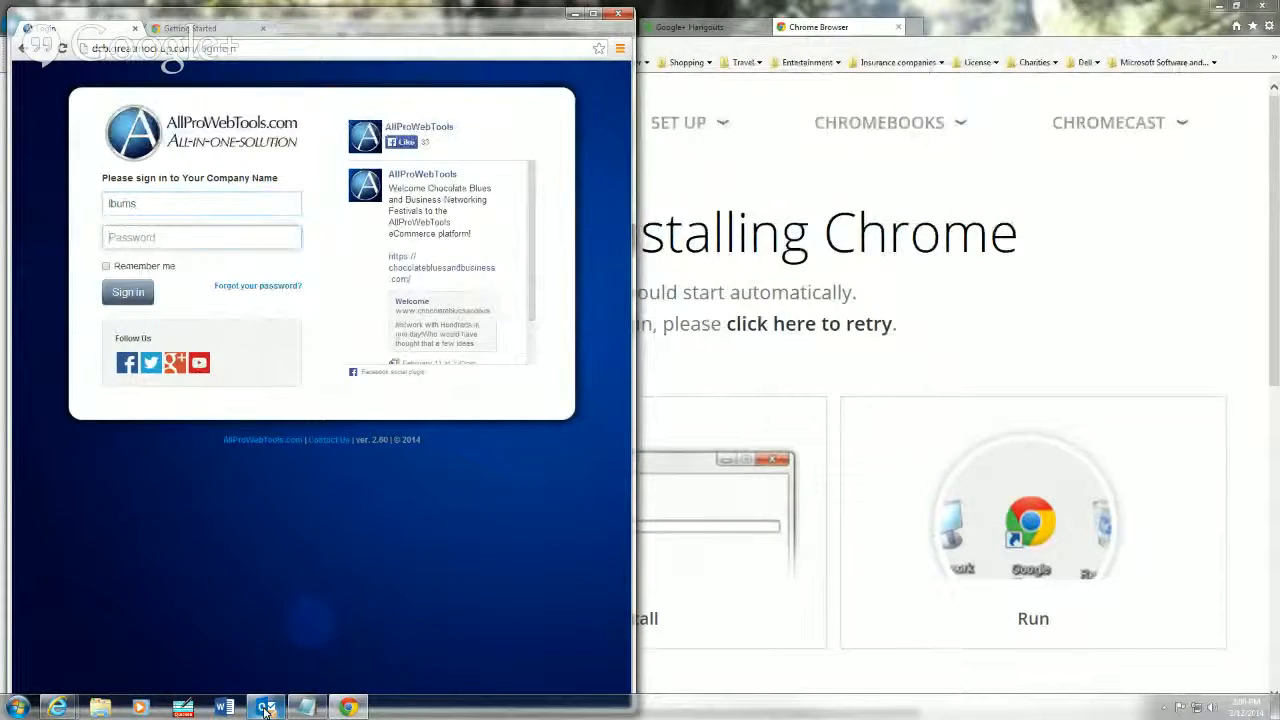
pyautogui.write('•')
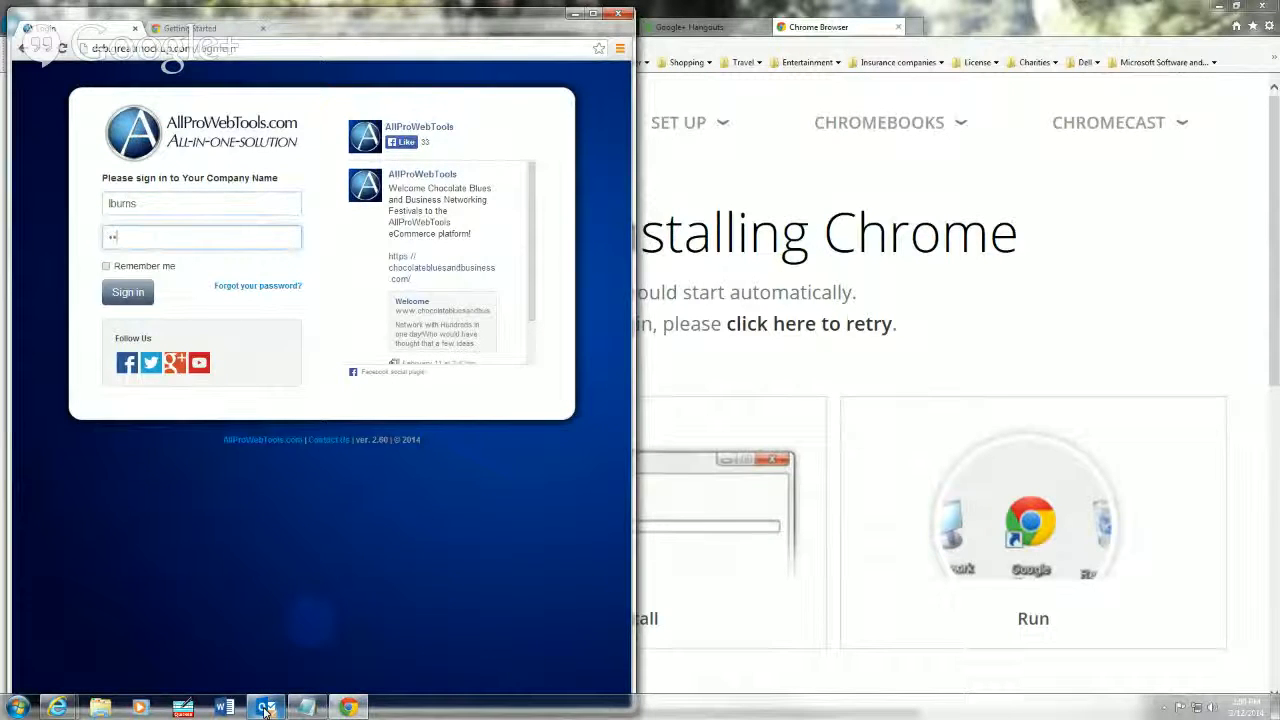
pyautogui.write('•••••••••')
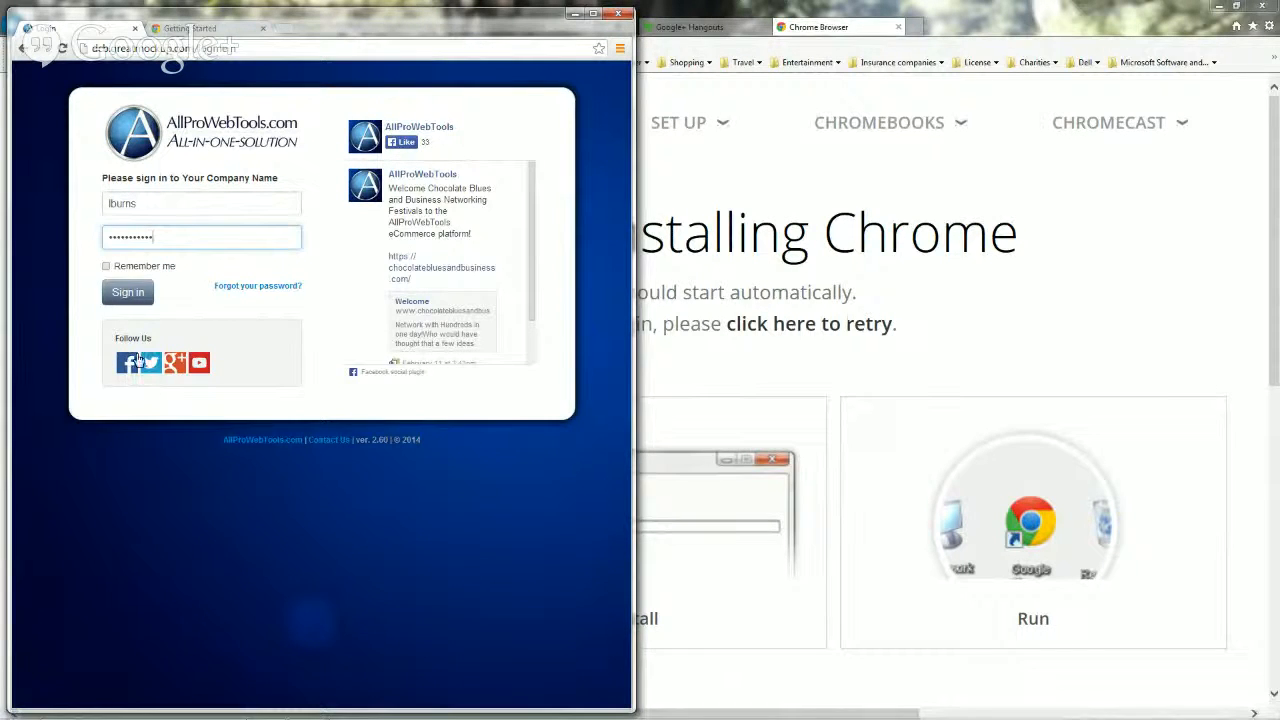
pyautogui.click(117, 292)
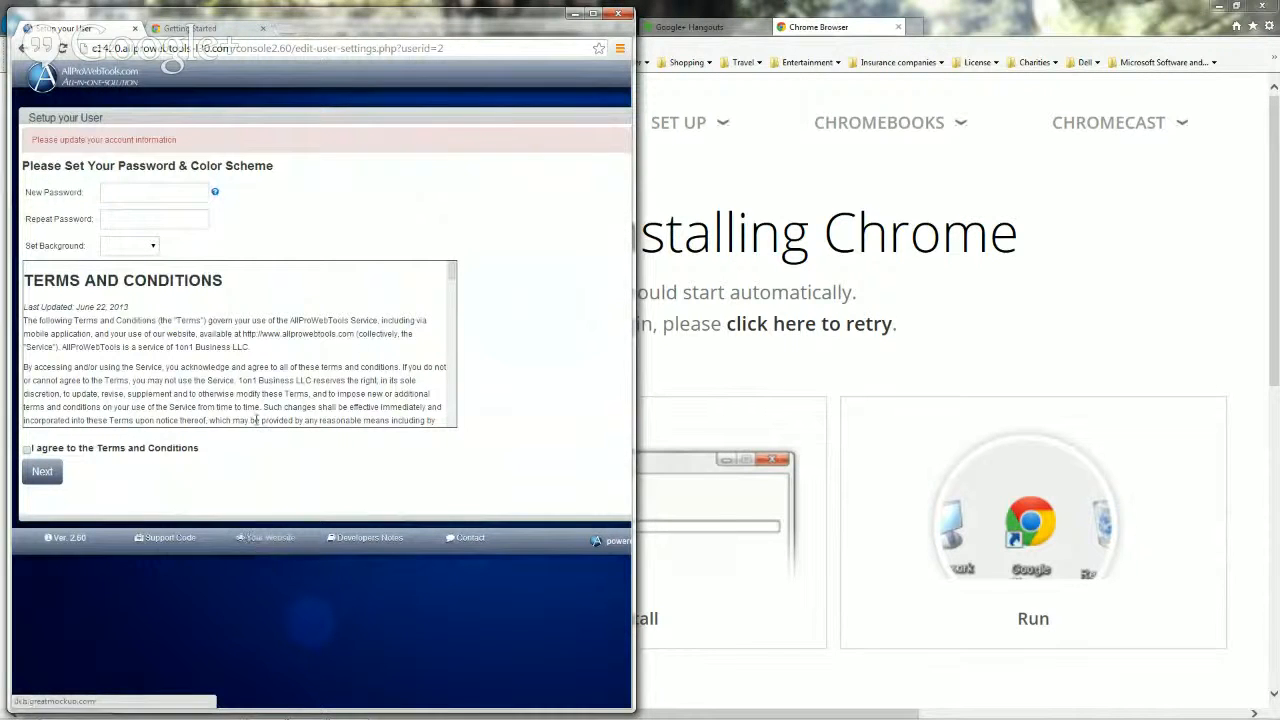
# Step: Enter the new account password and repeat it in the confirmation field
pyautogui.click(109, 192)
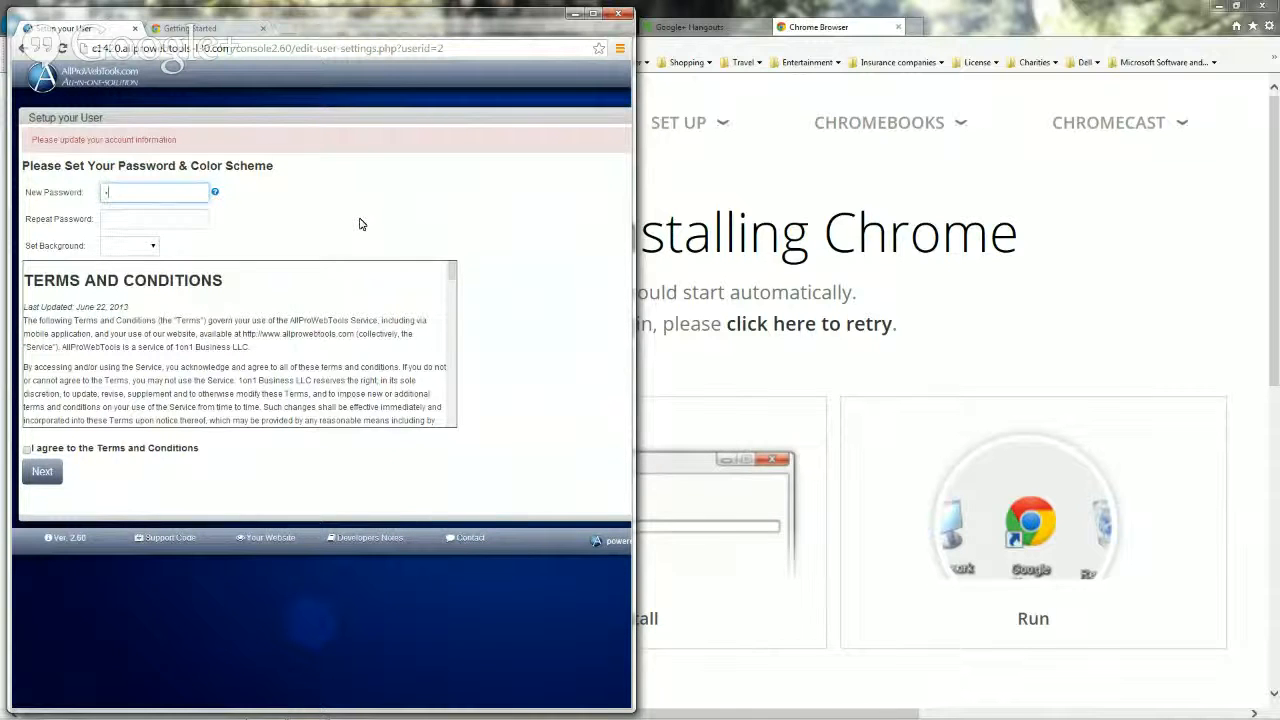
pyautogui.write('********')
pyautogui.press('Tab')
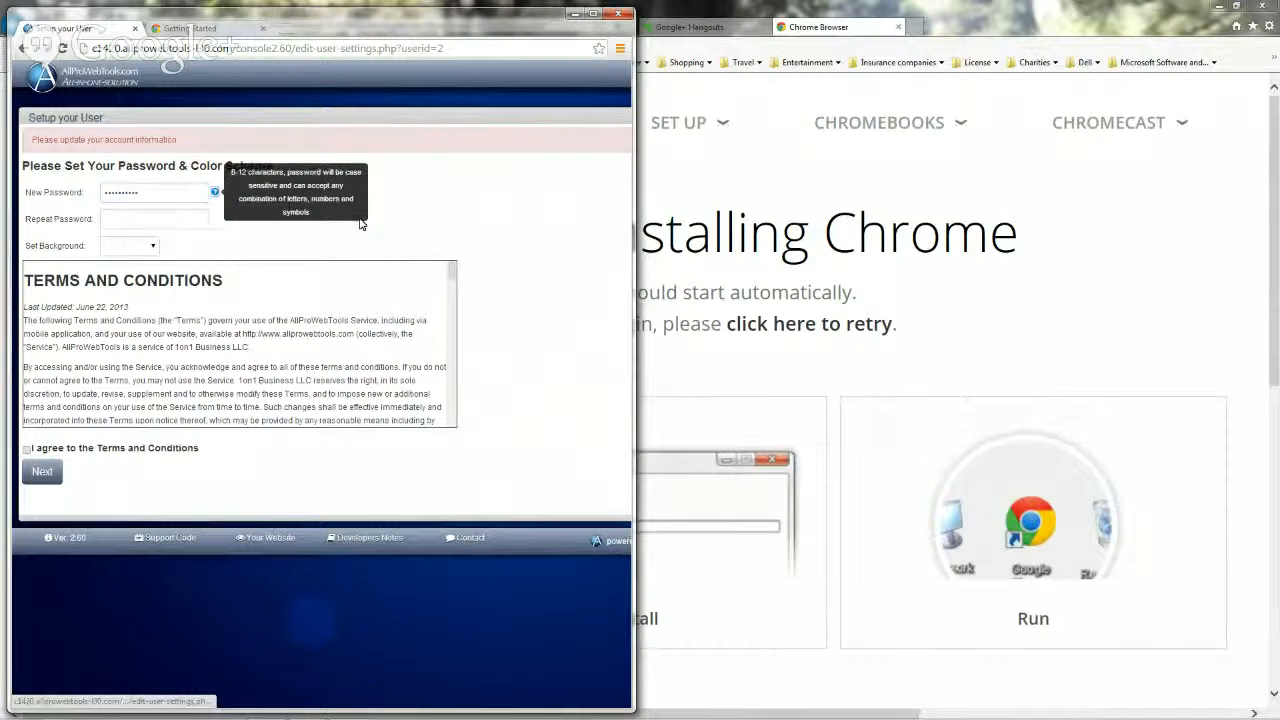
pyautogui.click(105, 220)
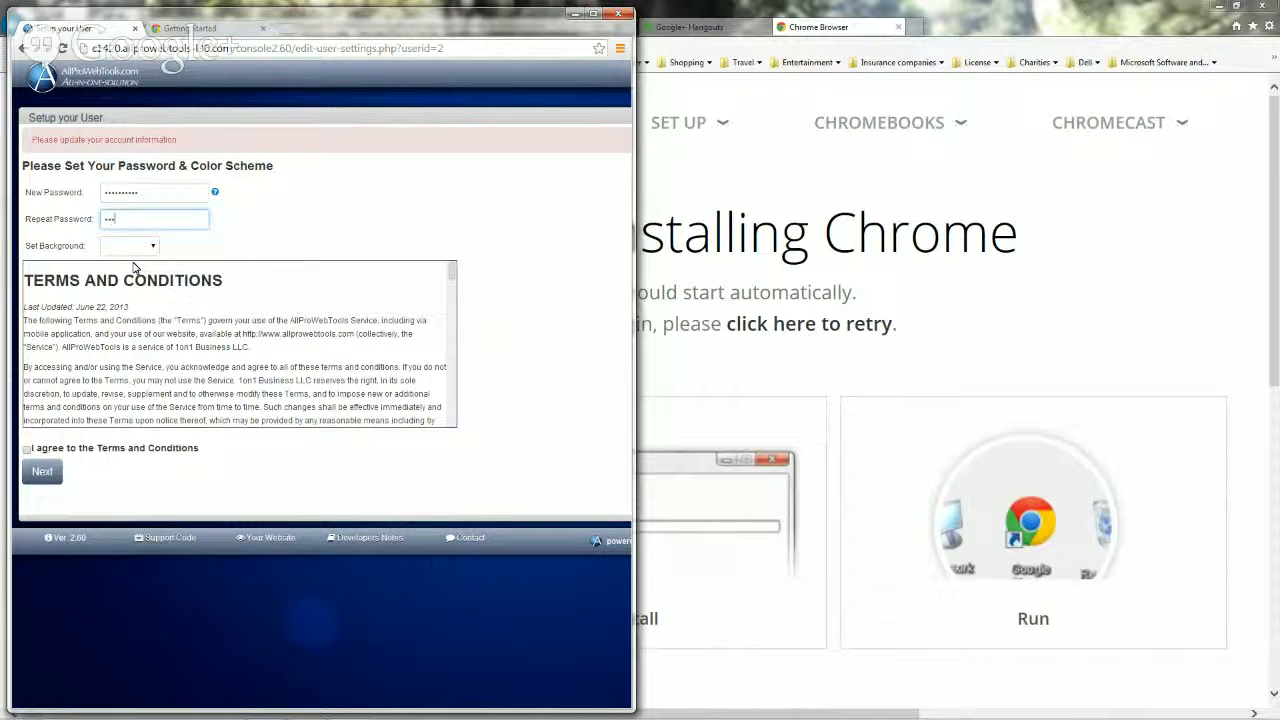
pyautogui.write('•••••••')
# Step: Choose the Mountain Village background, accept the Terms and Conditions, and submit the setup
pyautogui.click(154, 247)
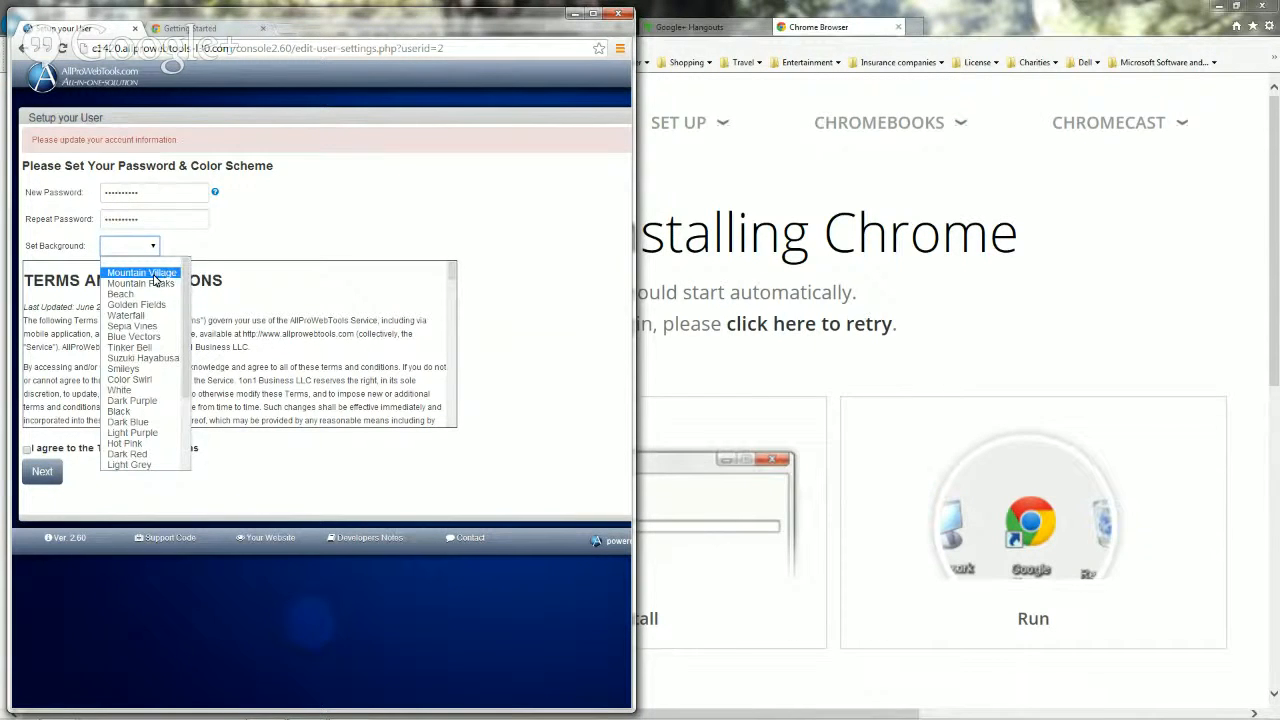
pyautogui.click(152, 275)
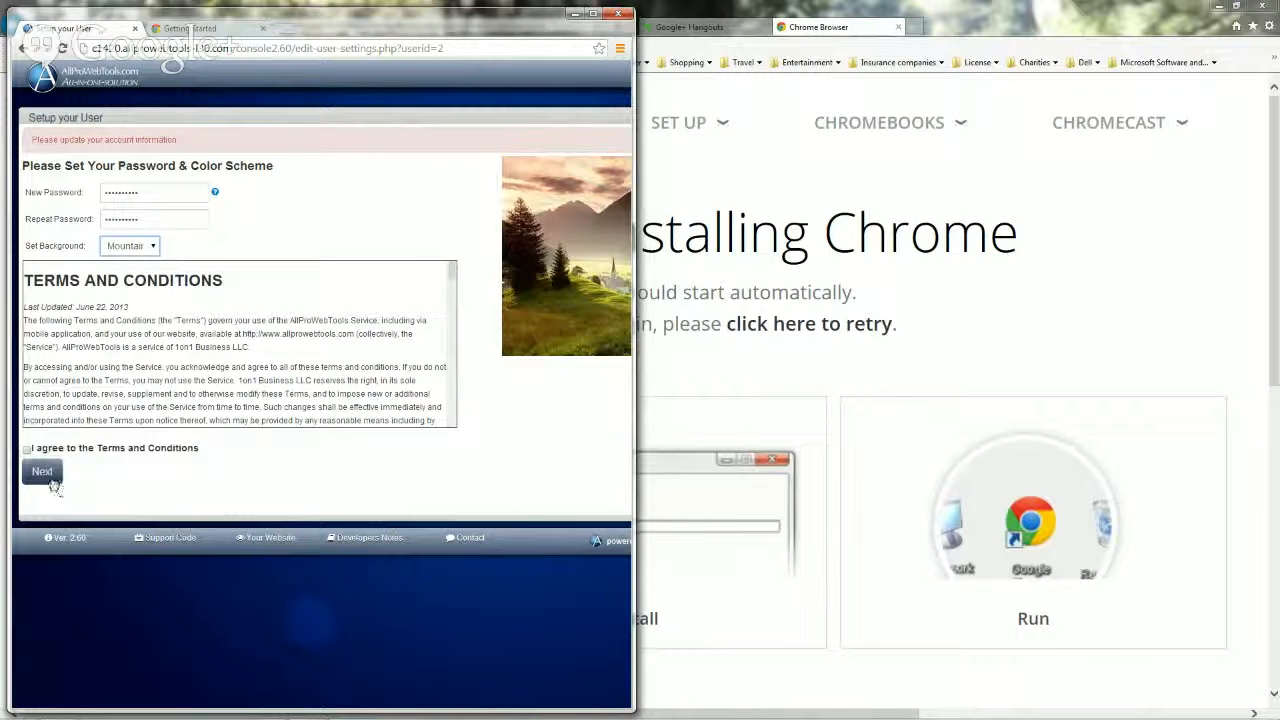
pyautogui.click(28, 449)
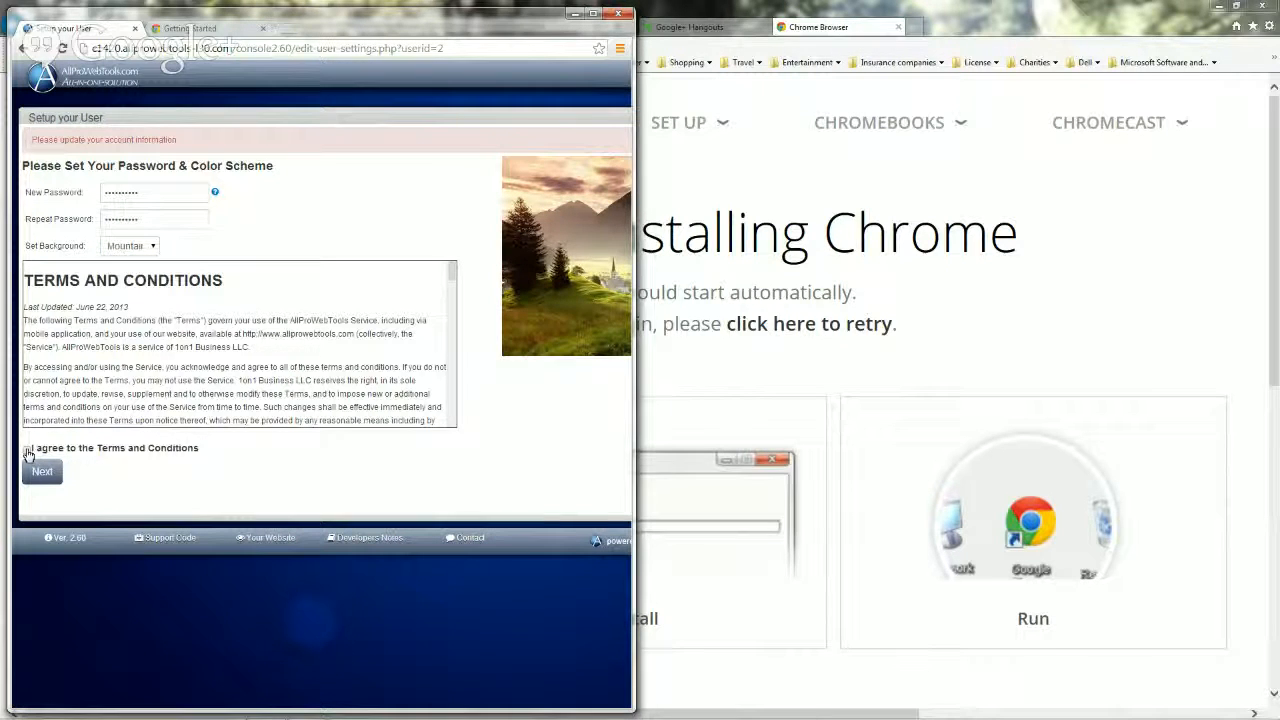
pyautogui.click(40, 472)
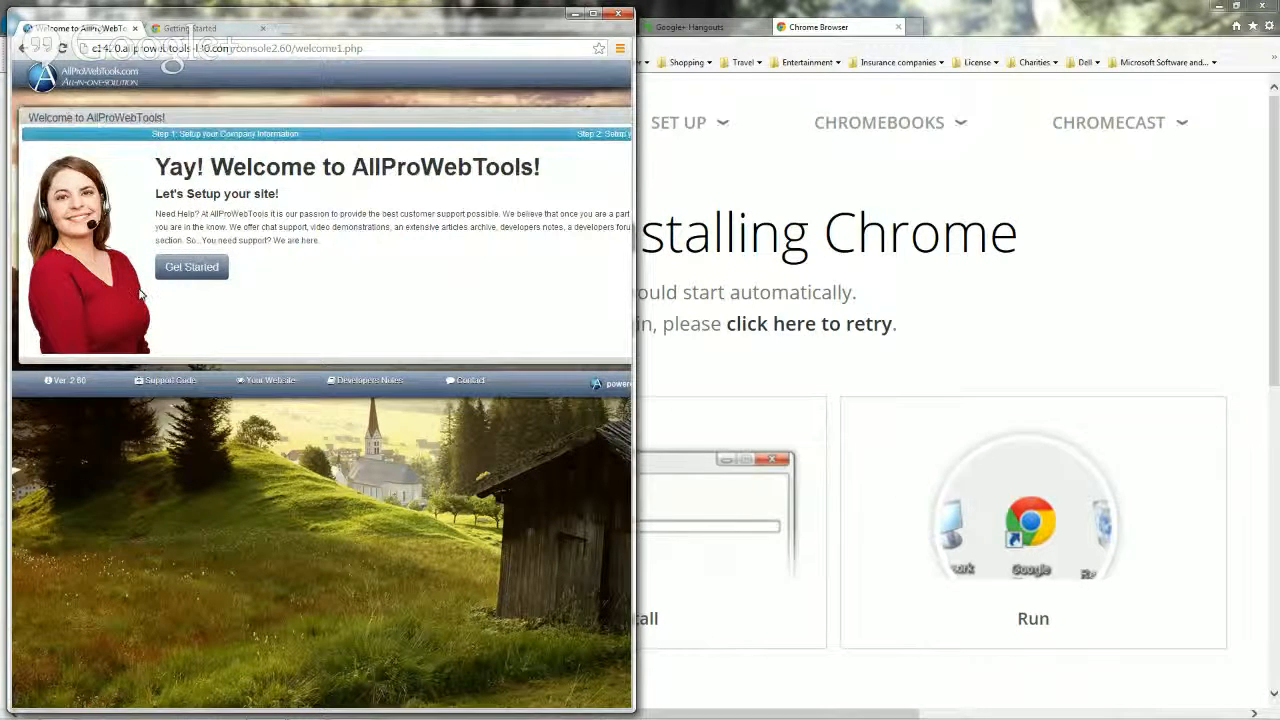
# Step: Choose Get Started on the Yay! Welcome page to open the company information form
pyautogui.click(196, 276)
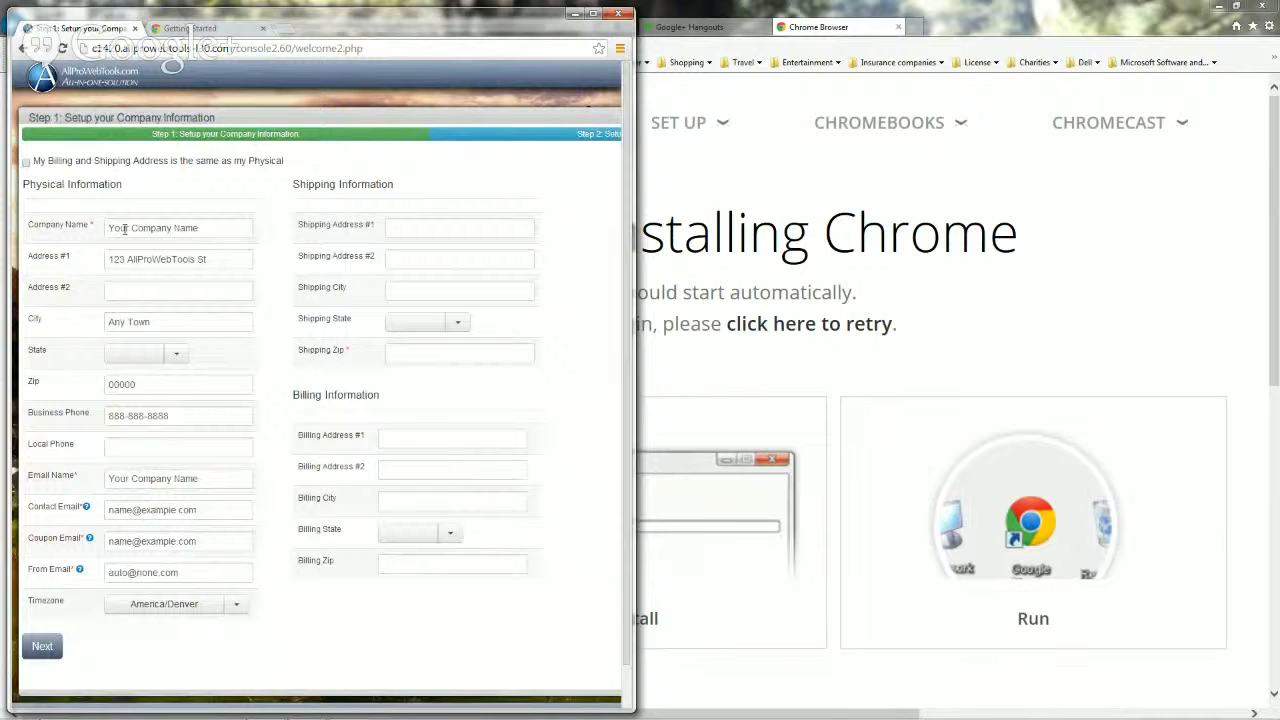
# Step: Mark billing and shipping as same as physical and set Company Name to 'DC Business Solutions, LLC'
pyautogui.click(26, 161)
pyautogui.click(116, 228)
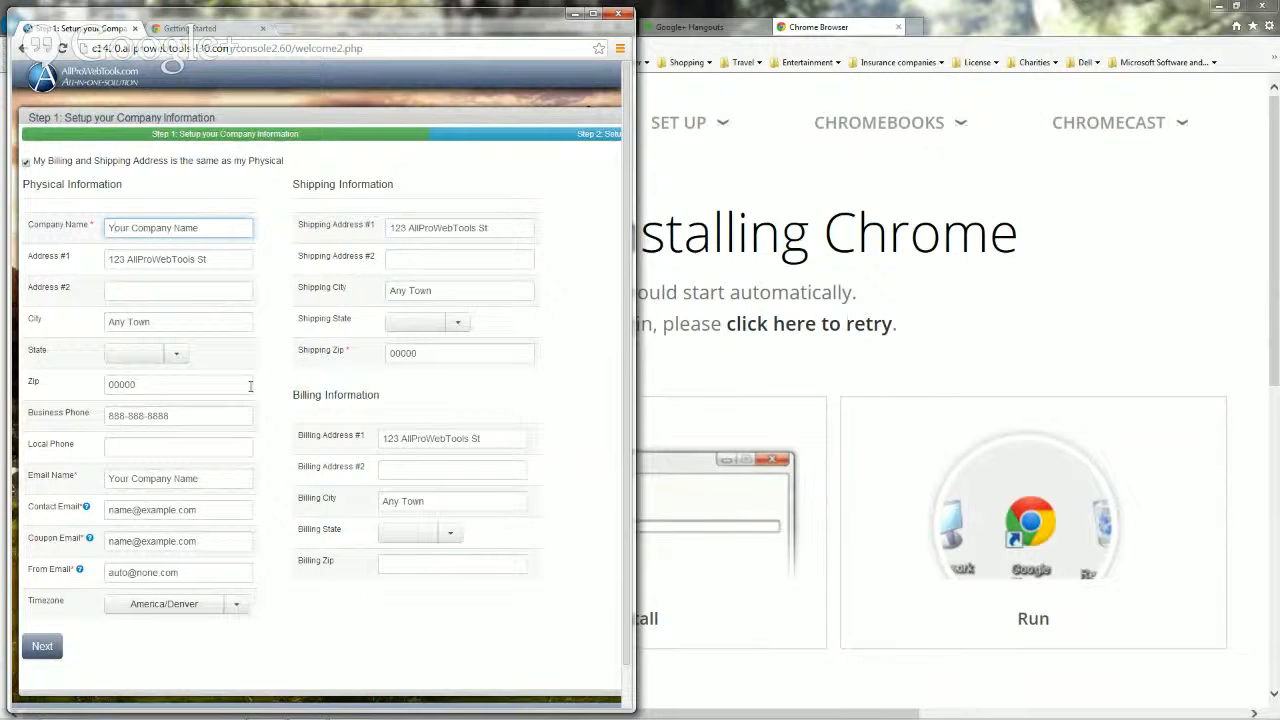
pyautogui.press('BackSpace')
pyautogui.write('DC Bo')
pyautogui.write('siness Solutions')
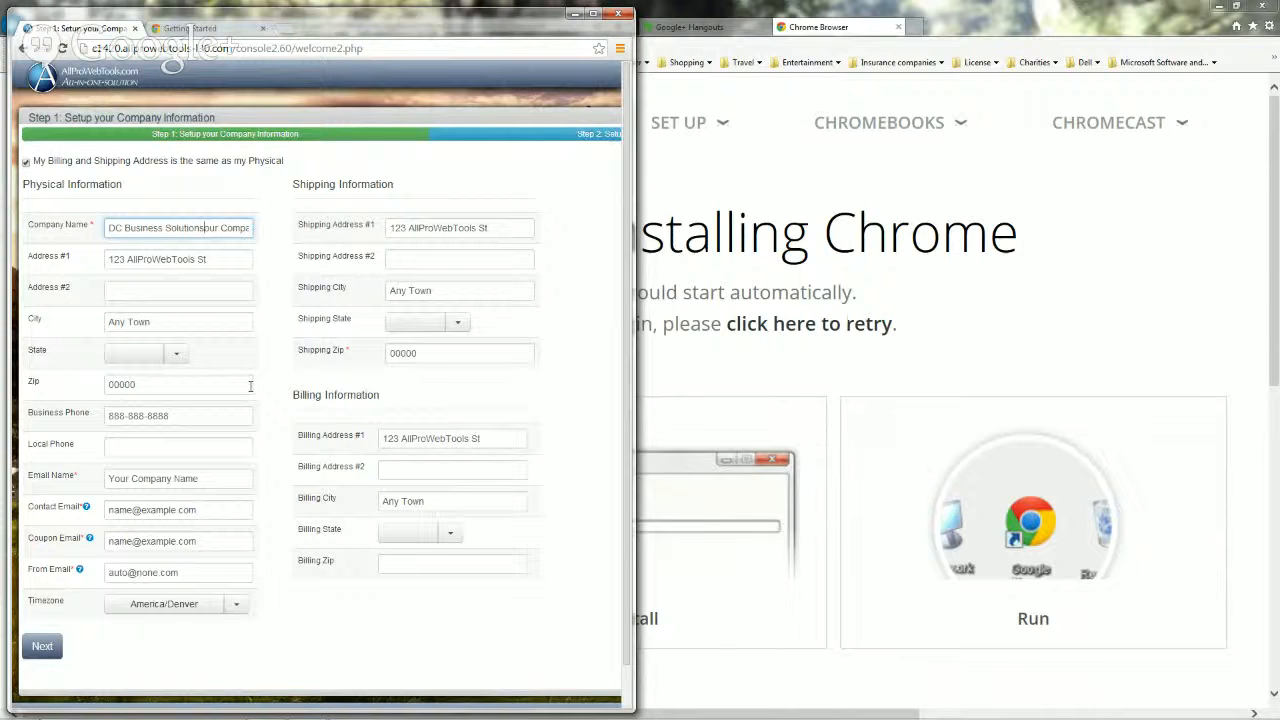
pyautogui.write(', LLC')
pyautogui.press('Delete')
pyautogui.press('Delete')
pyautogui.press('Delete')
pyautogui.press('Delete')
pyautogui.press('Delete')
pyautogui.press('Delete')
pyautogui.press('Delete')
pyautogui.press('Delete')
pyautogui.press('Delete')
pyautogui.press('Delete')
pyautogui.press('Delete')
pyautogui.press('Delete')
pyautogui.press('Delete')
pyautogui.press('Delete')
pyautogui.press('Delete')
pyautogui.press('Delete')
# Step: Replace the placeholder street address, city Centennial, state CO, zip and business phone with the company's details
pyautogui.moveTo(210, 258); pyautogui.dragTo(32, 287)
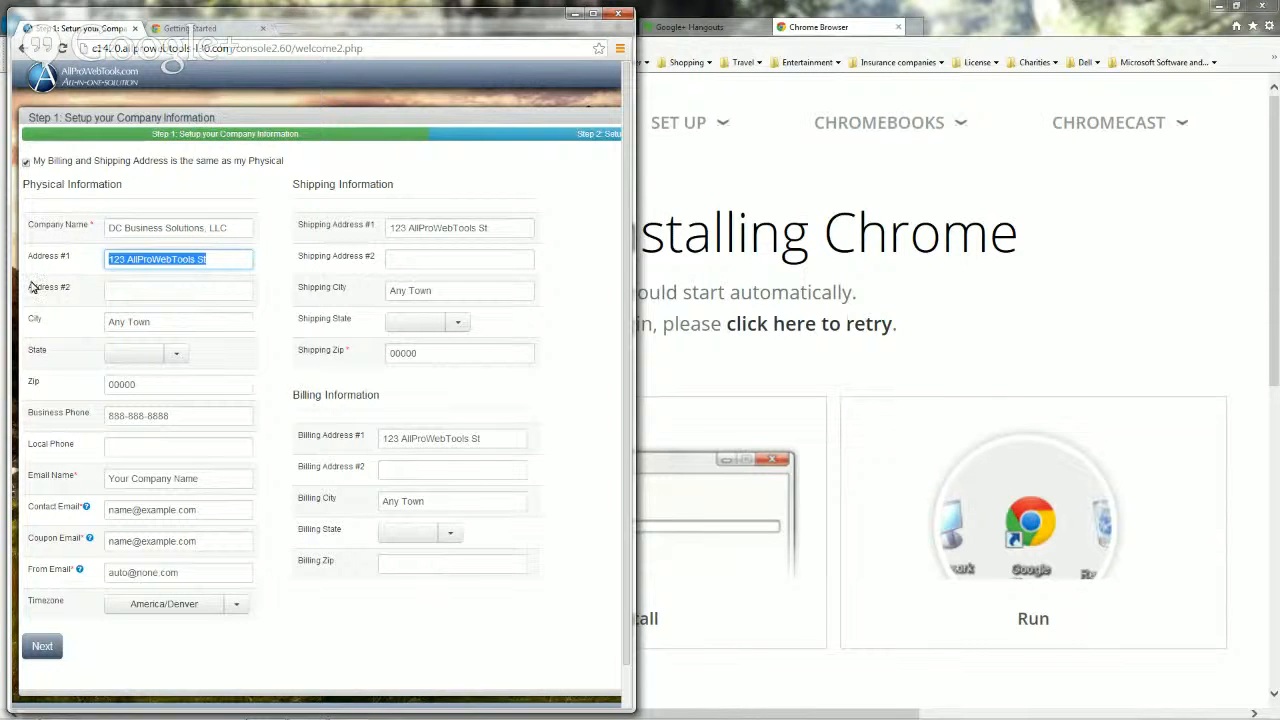
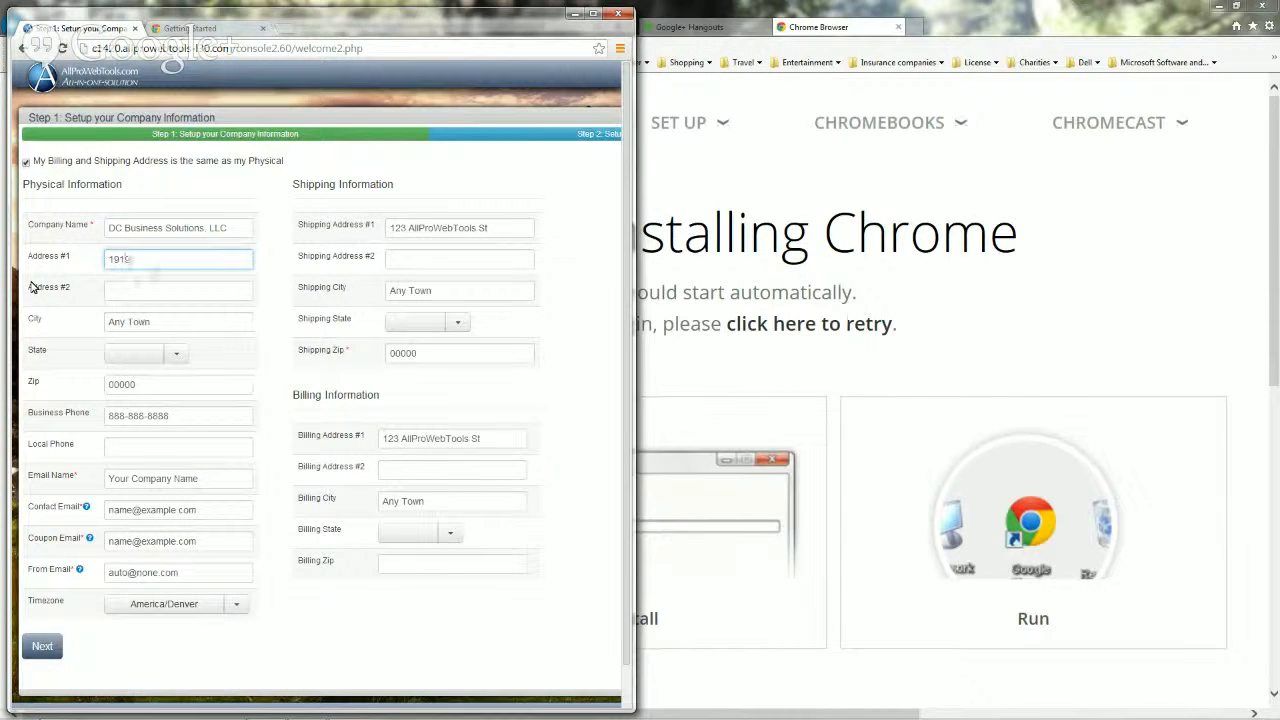
pyautogui.moveTo(173, 324); pyautogui.dragTo(63, 334)
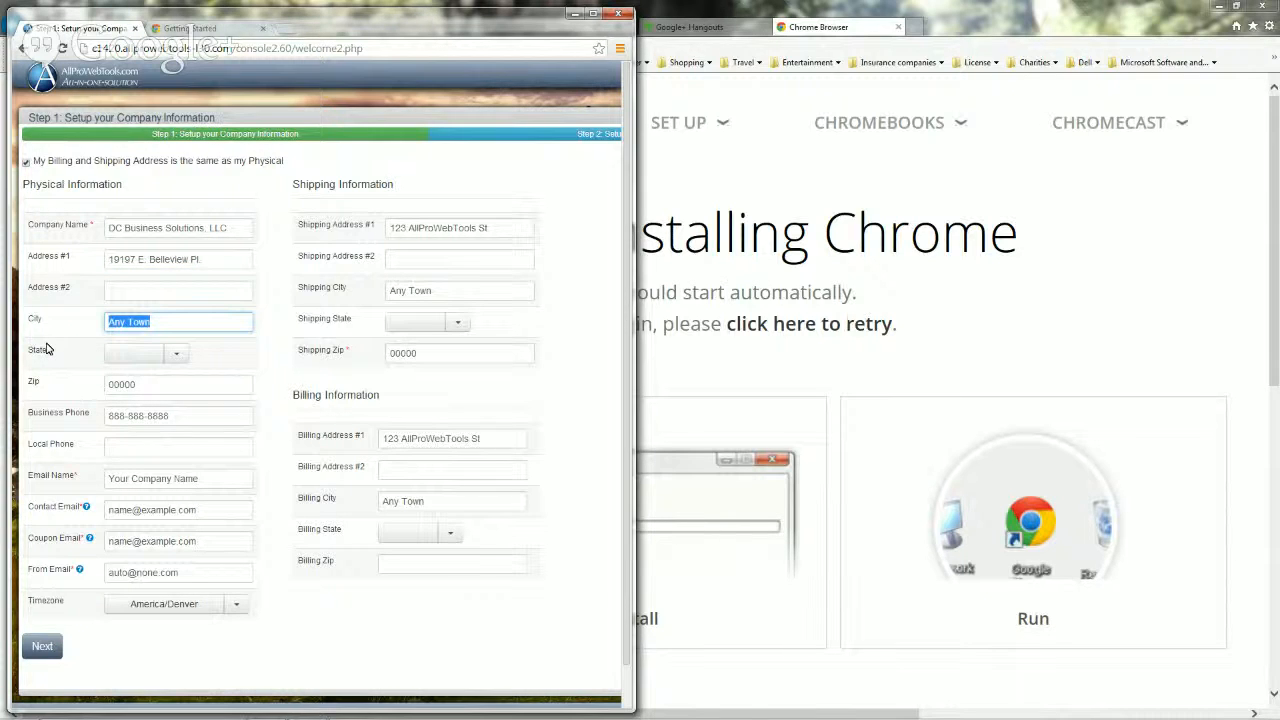
pyautogui.write('Centennial')
pyautogui.click(181, 358)
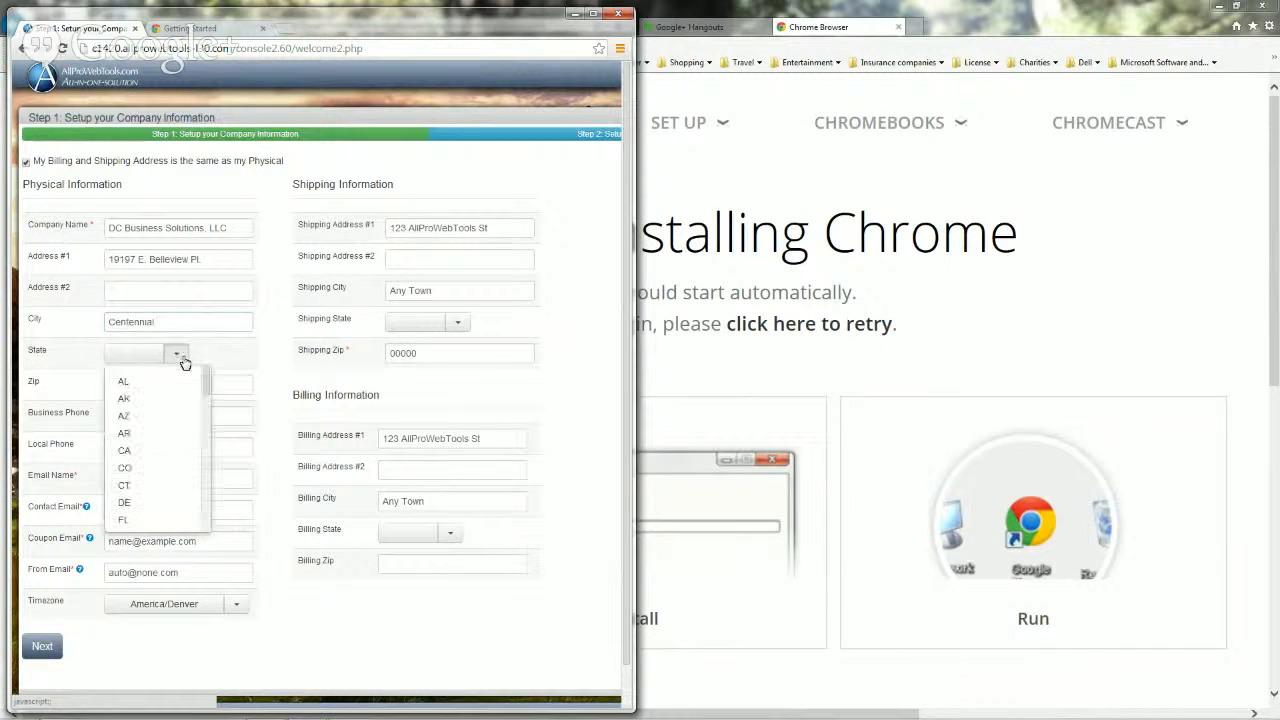
pyautogui.click(150, 468)
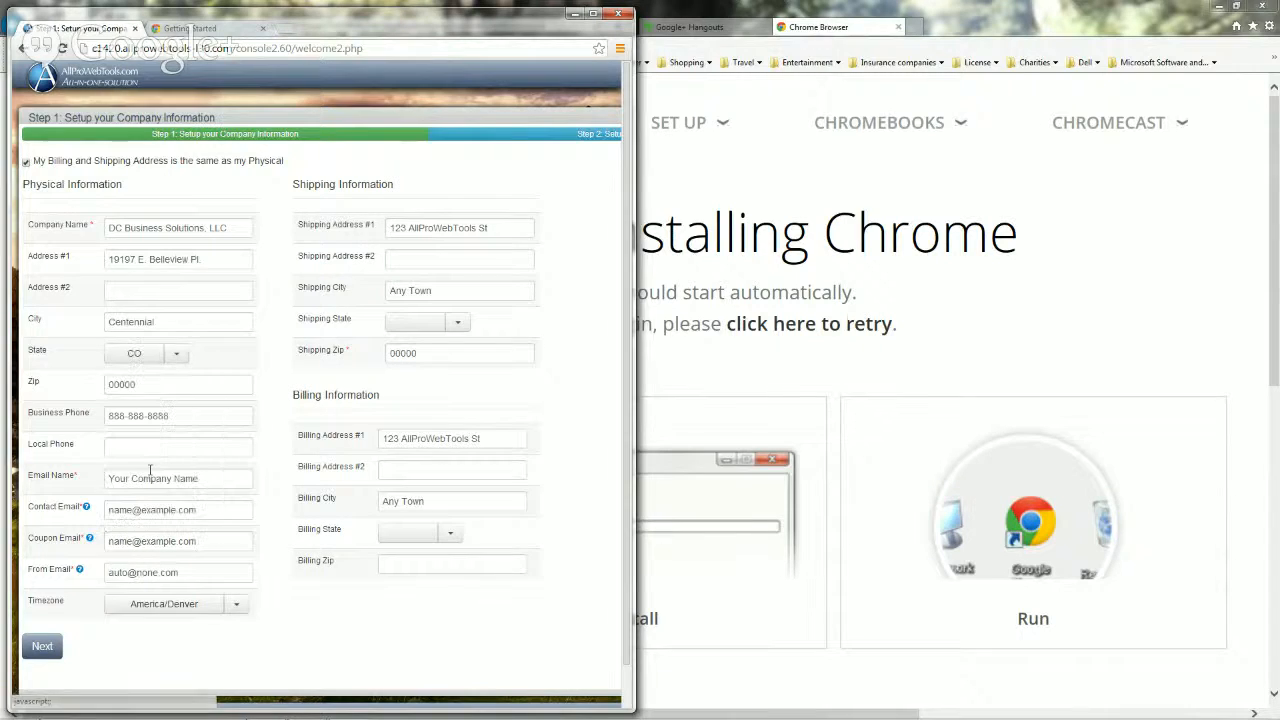
pyautogui.doubleClick(162, 384)
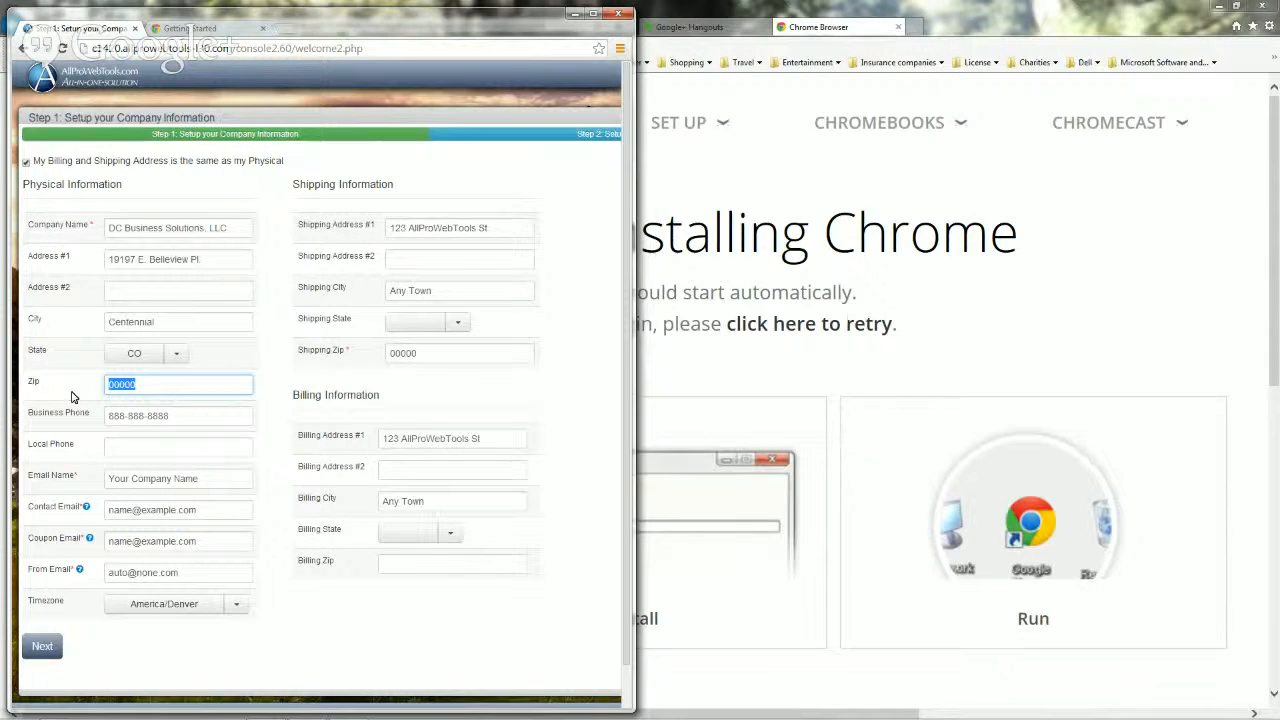
pyautogui.write('80015')
pyautogui.moveTo(184, 416); pyautogui.dragTo(2, 428)
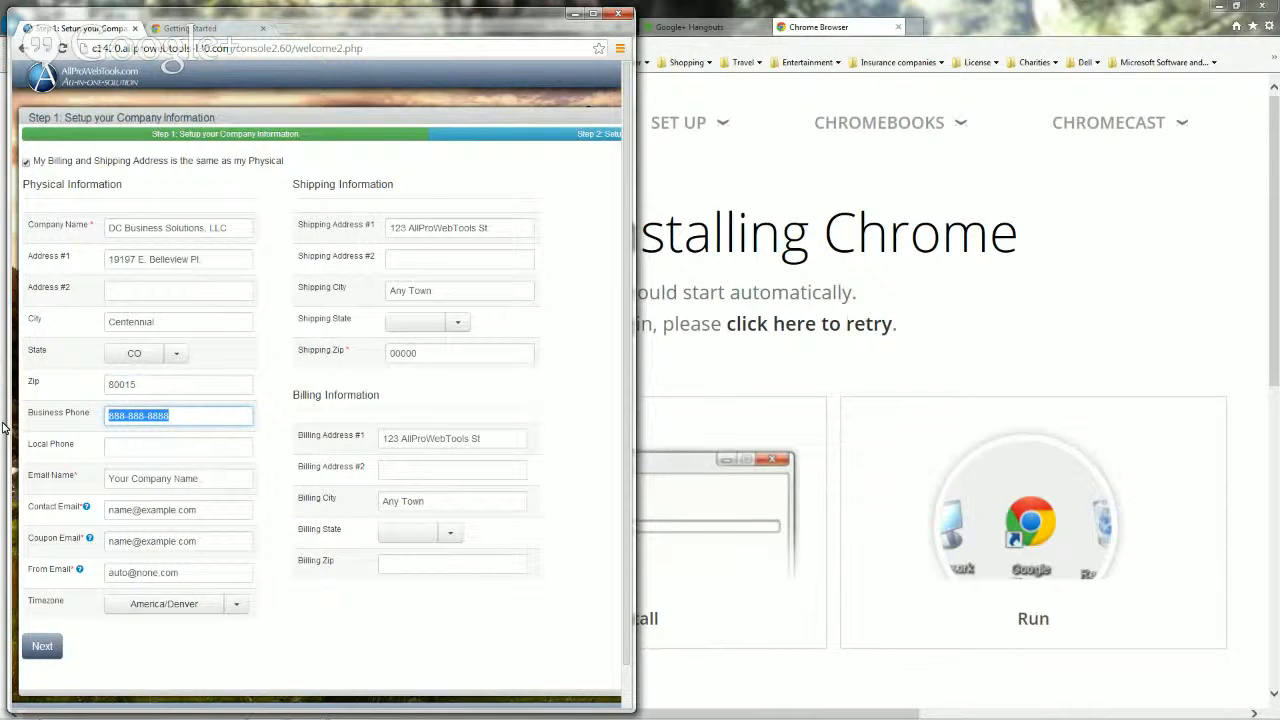
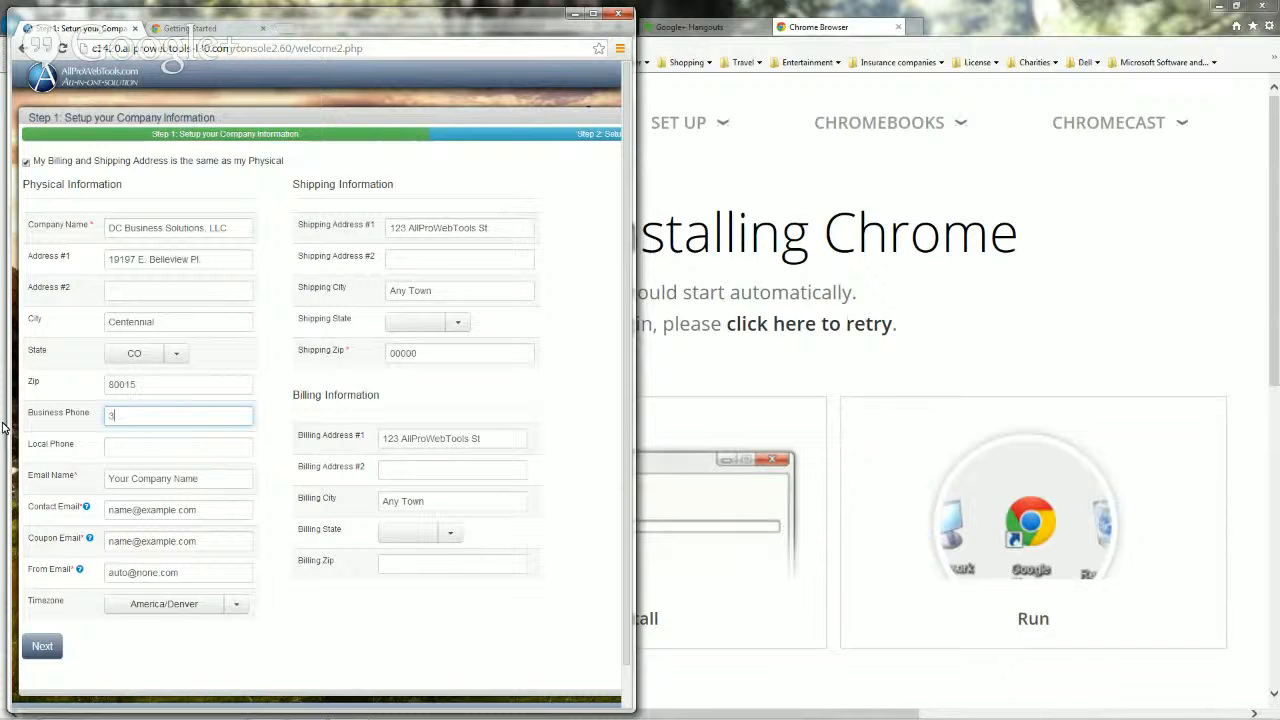
pyautogui.click(210, 475)
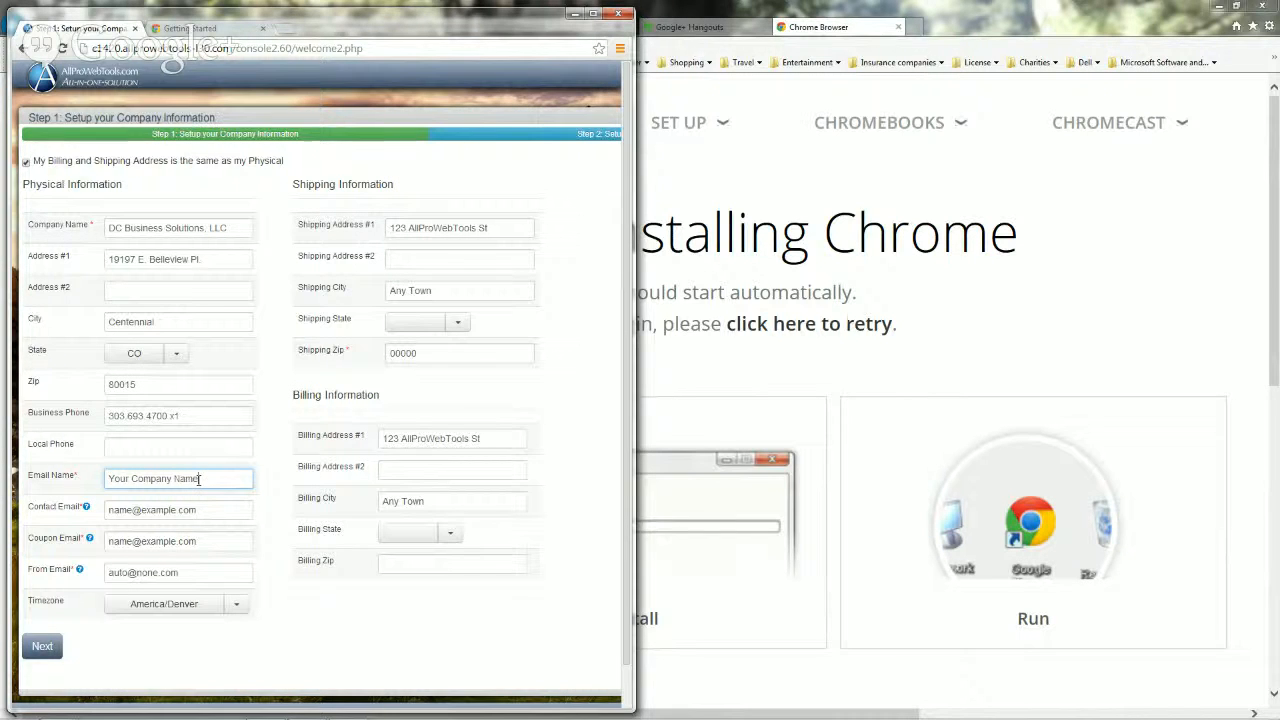
# Step: Set Email Name to 'DC Business Solutions' and enter the company's contact e-mail address
pyautogui.moveTo(201, 478); pyautogui.dragTo(106, 478)
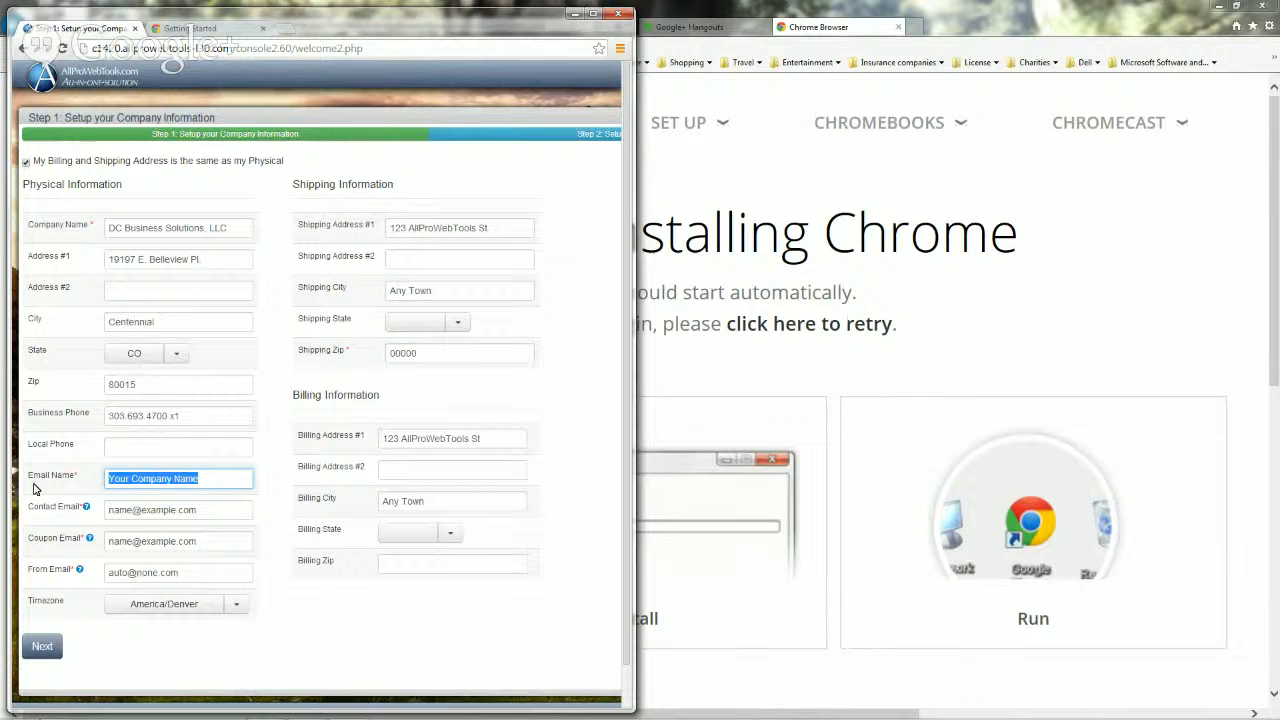
pyautogui.write('DC')
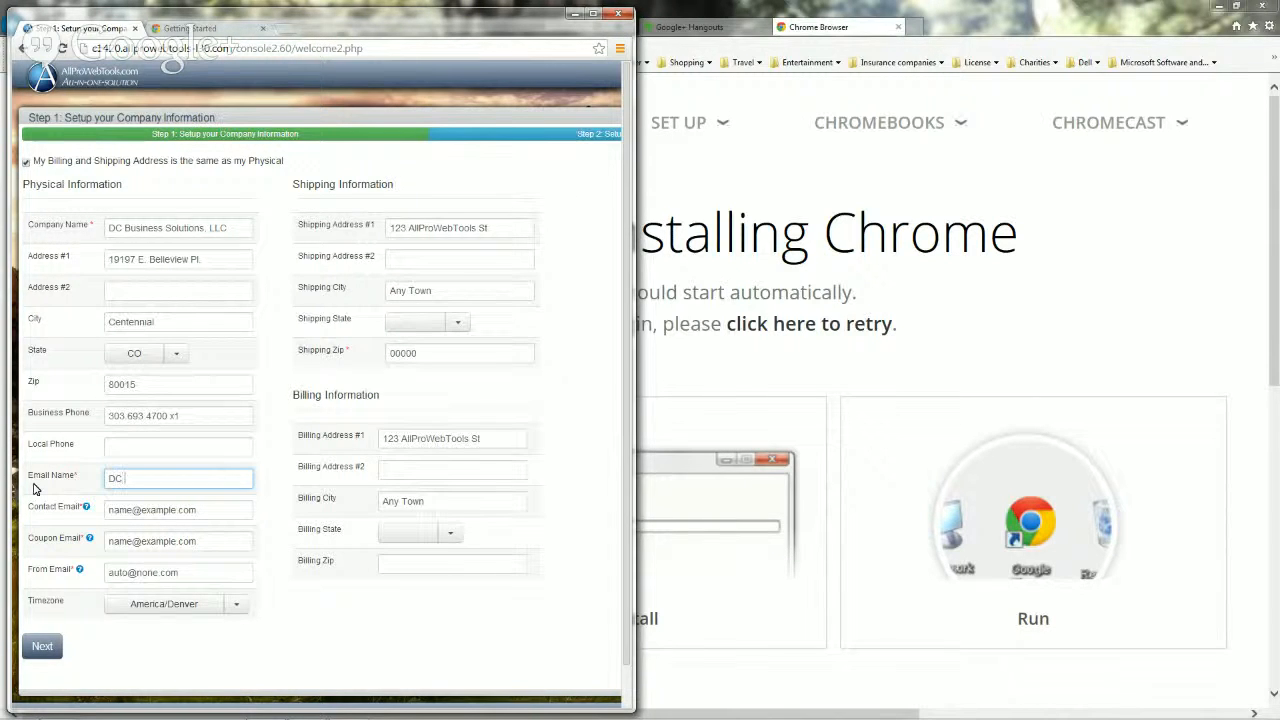
pyautogui.write('Business Solutions')
pyautogui.moveTo(212, 508); pyautogui.dragTo(92, 509)
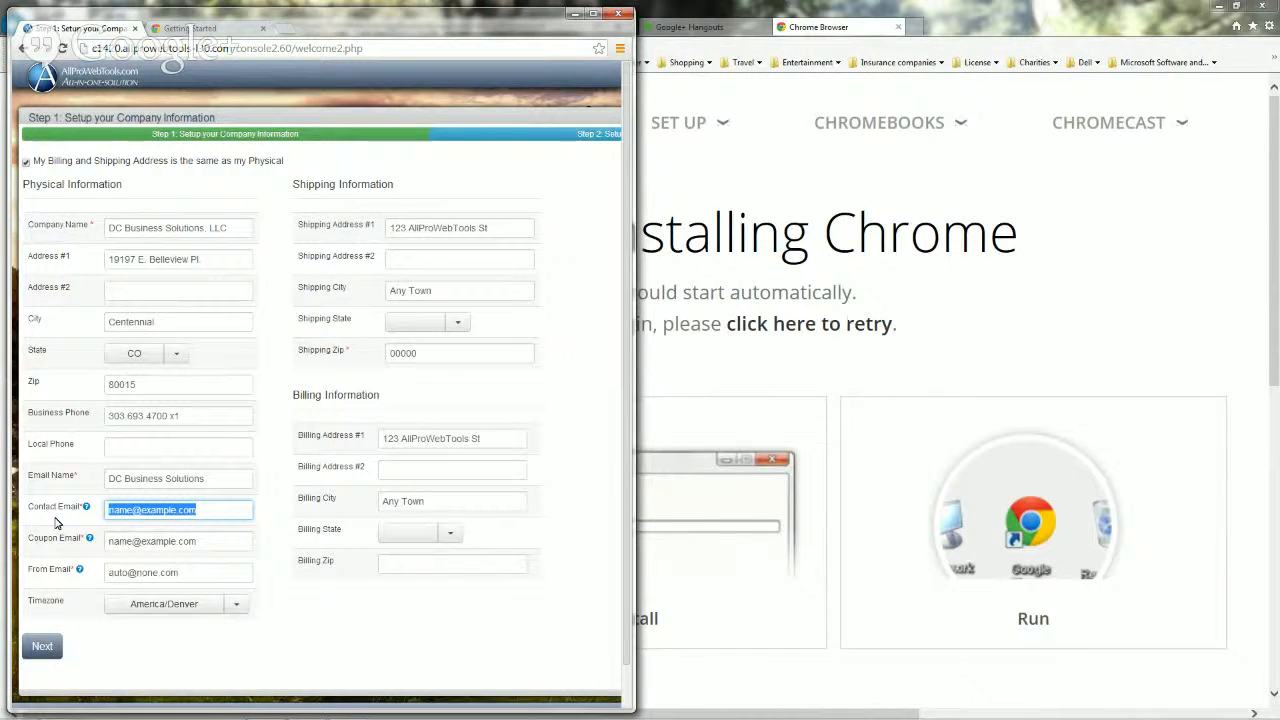
pyautogui.press('BackSpace')
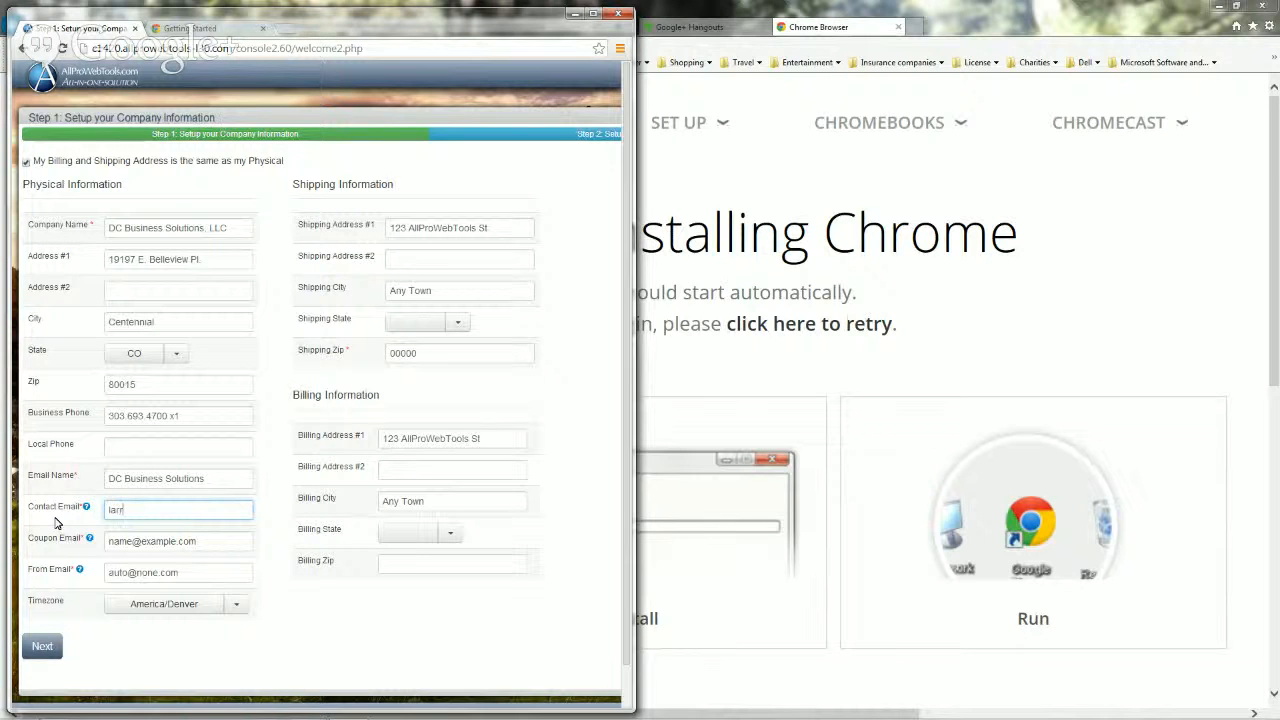
# Step: Paste the contact e-mail address over the Coupon Email and From Email values
pyautogui.moveTo(200, 540); pyautogui.dragTo(80, 549)
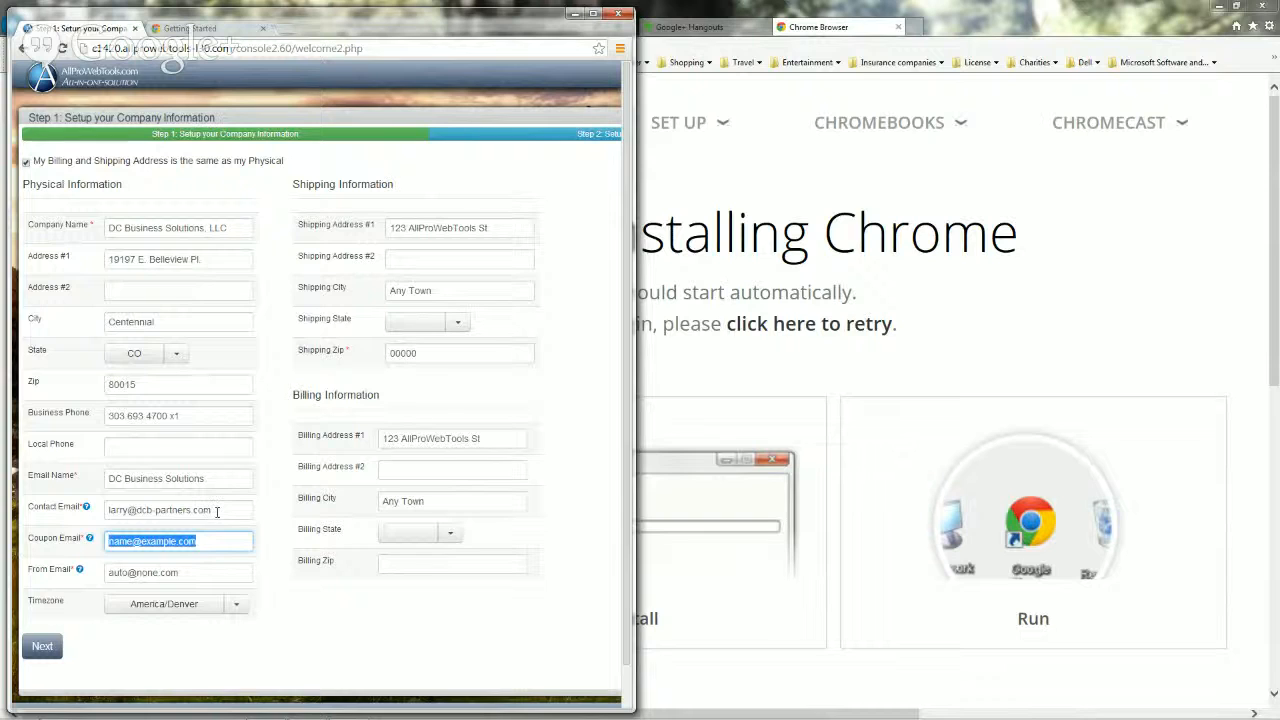
pyautogui.moveTo(212, 510); pyautogui.dragTo(98, 530)
pyautogui.hotkey('ctrl', 'c')
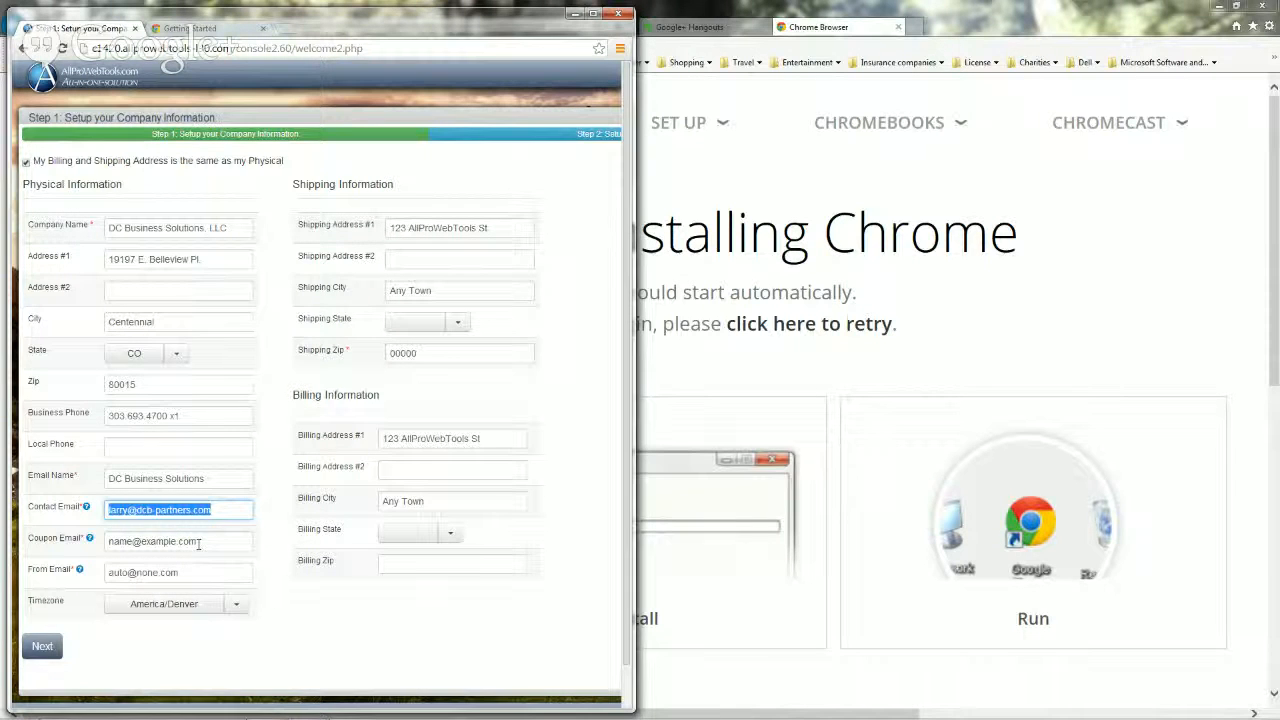
pyautogui.moveTo(199, 541); pyautogui.dragTo(68, 556)
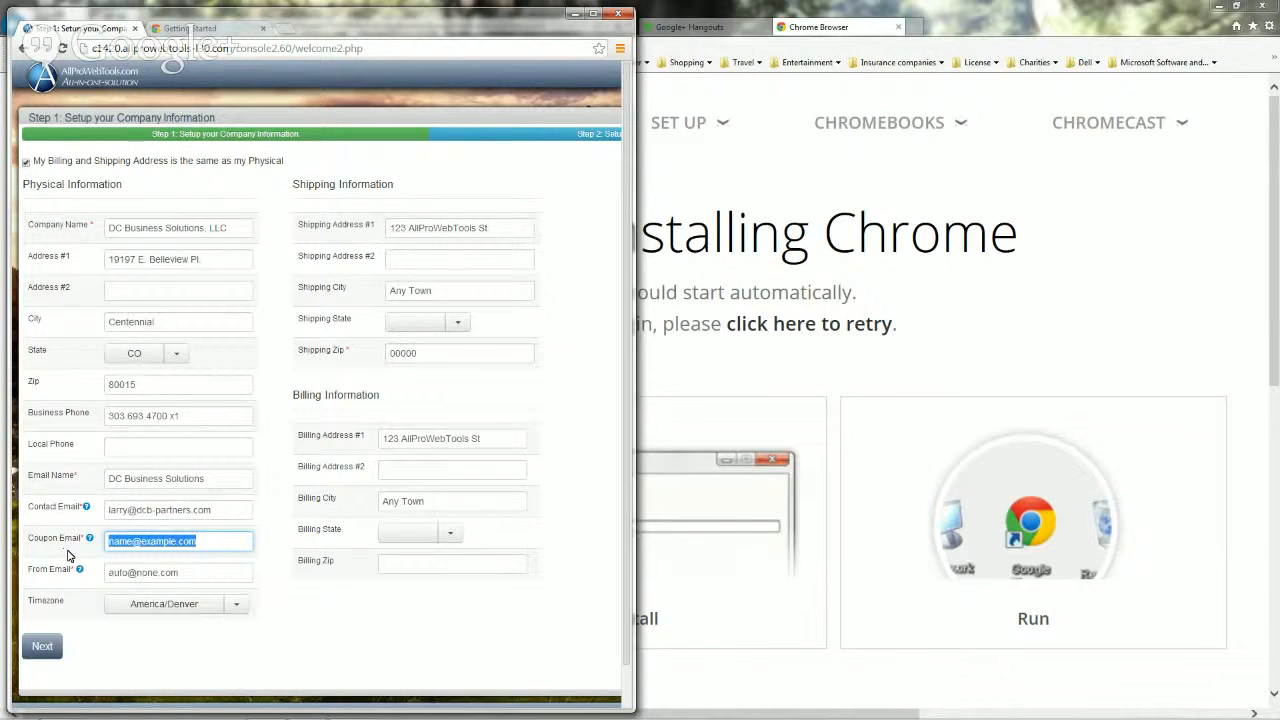
pyautogui.hotkey('ctrl', 'v')
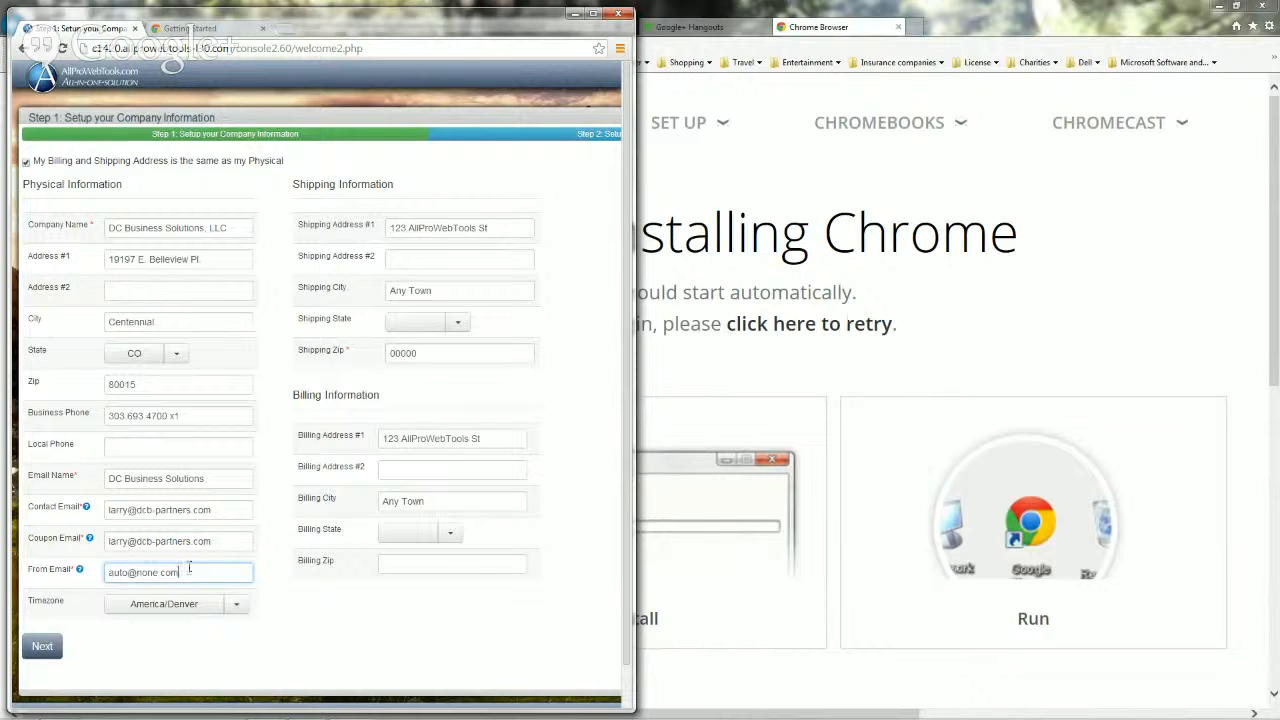
pyautogui.moveTo(198, 569); pyautogui.dragTo(58, 567)
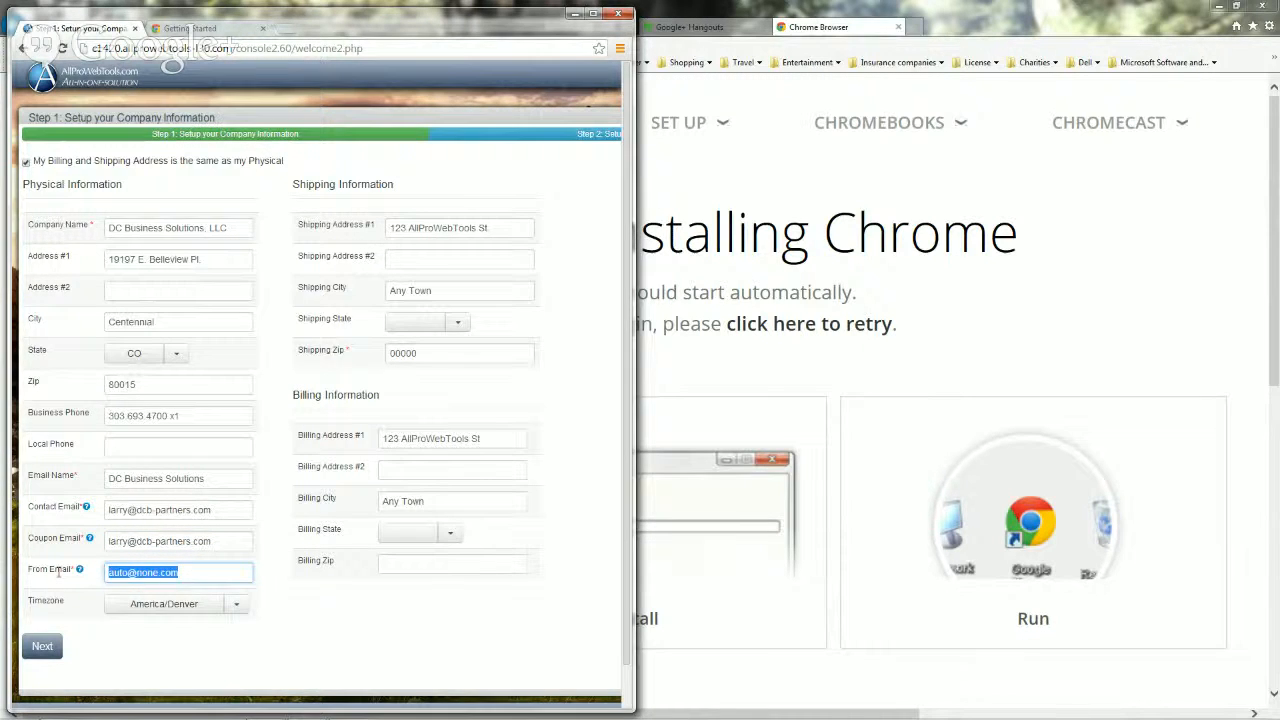
pyautogui.hotkey('ctrl', 'v')
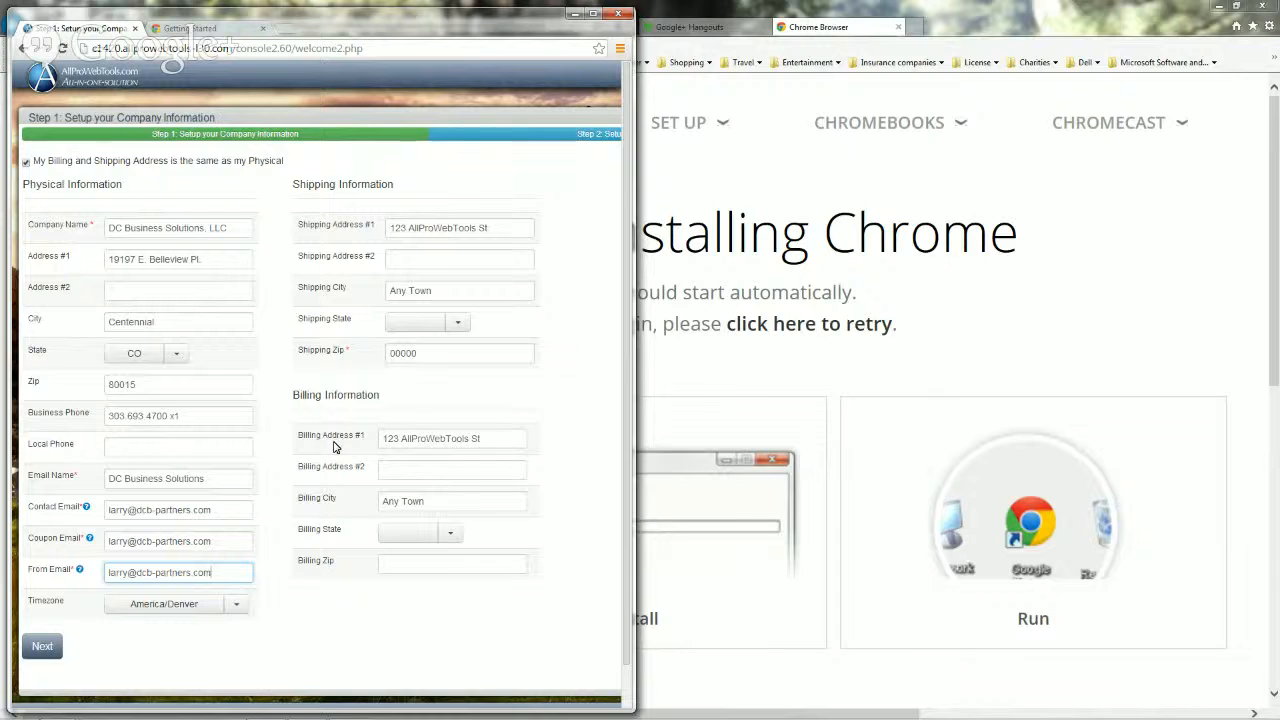
# Step: Submit step 1, tick billing and shipping same as physical, and resubmit to reach Admin Home
pyautogui.click(41, 646)
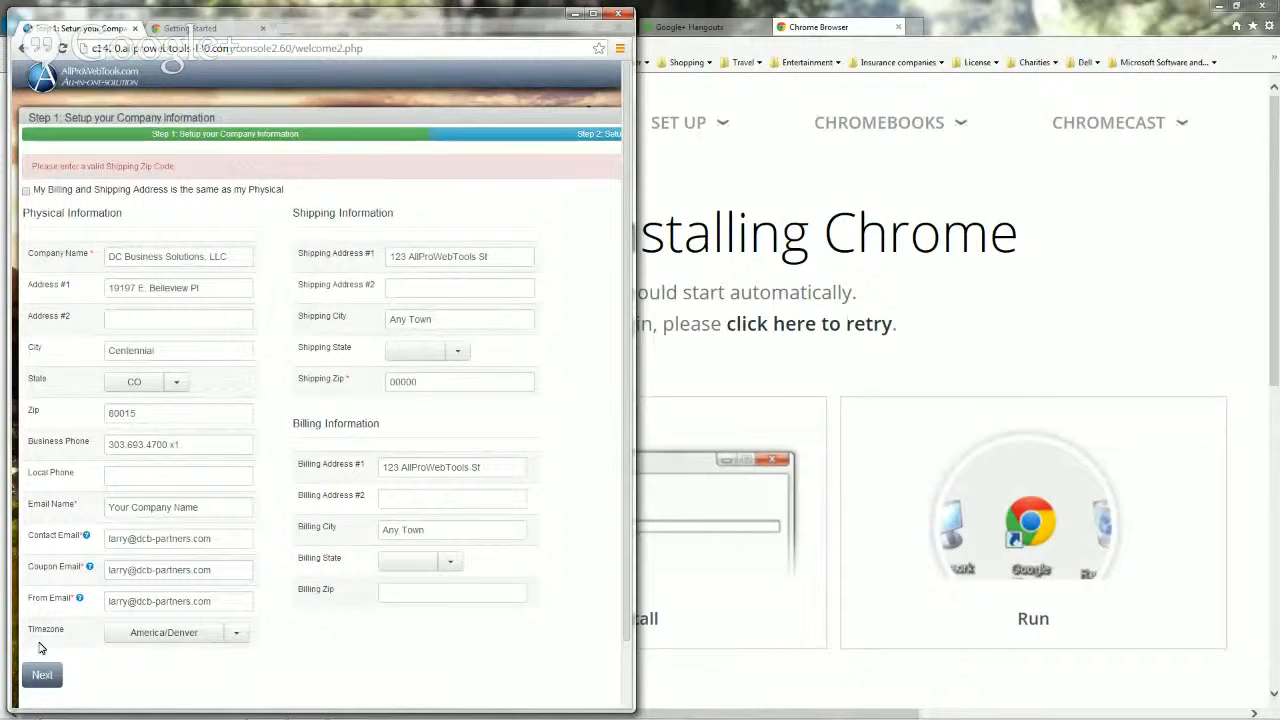
pyautogui.click(27, 191)
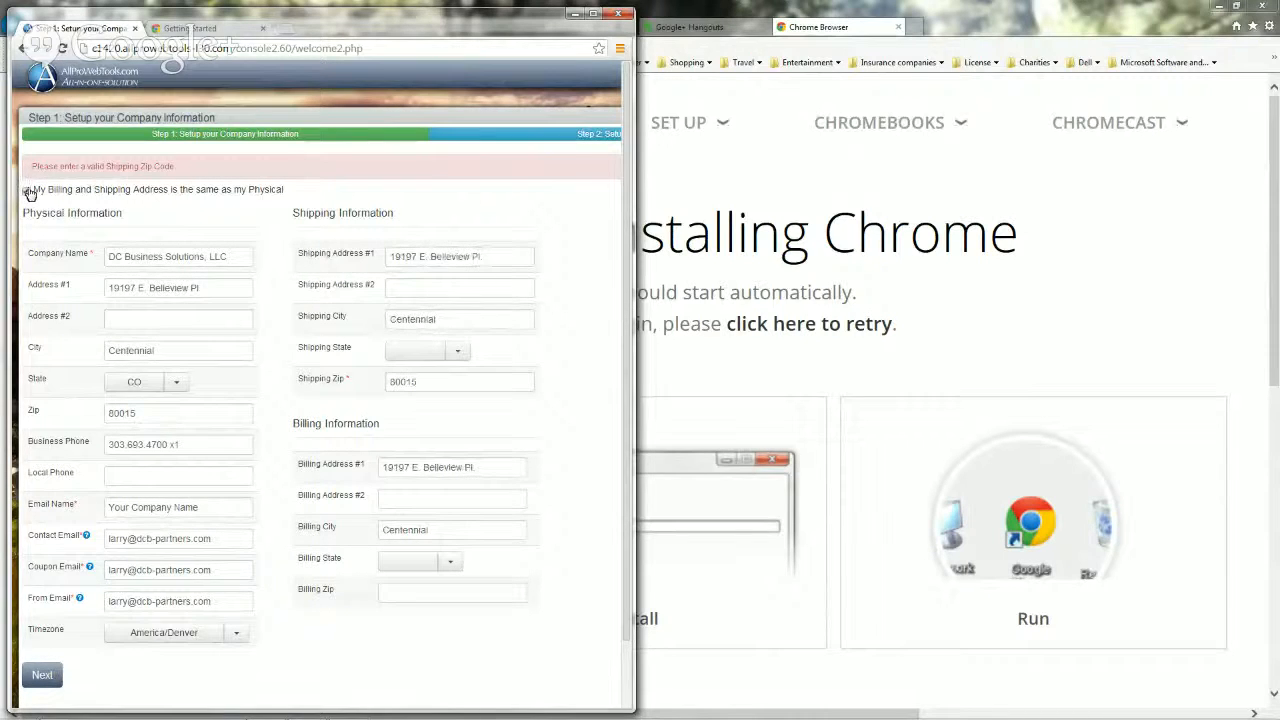
pyautogui.click(42, 676)
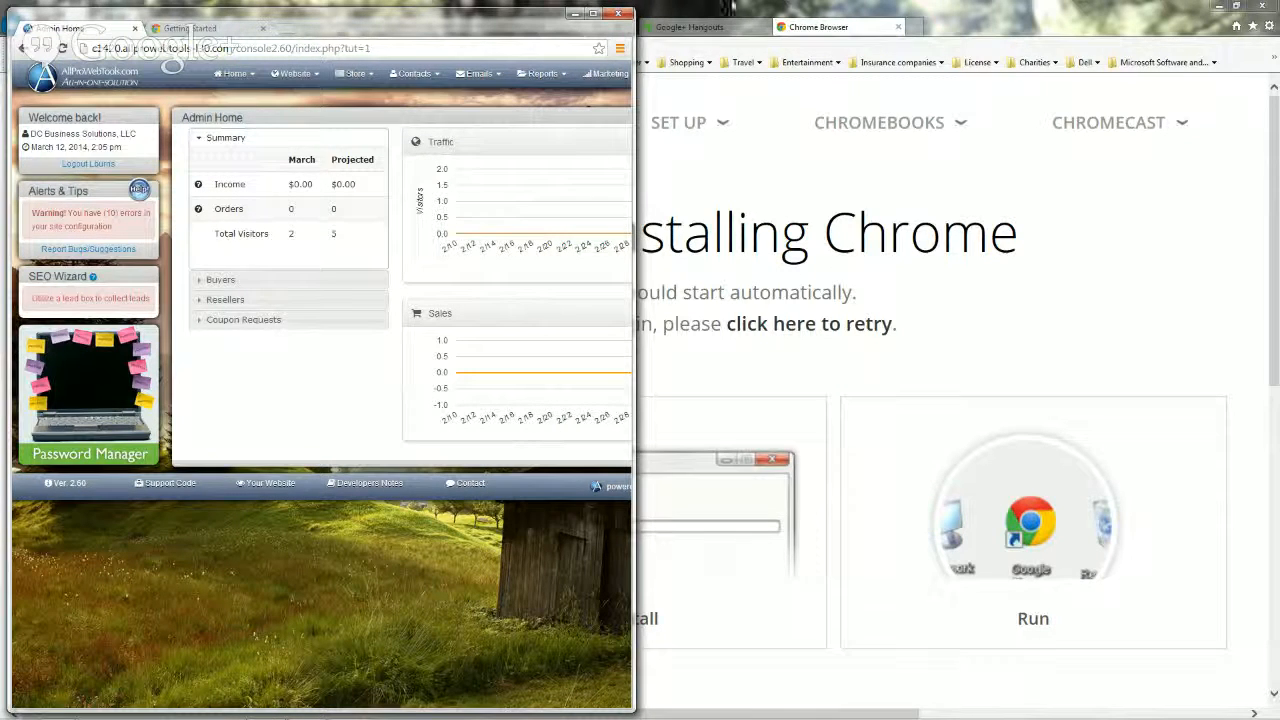
# Step: Maximize the browser window so the Admin Home dashboard fills the screen
pyautogui.click(594, 15)
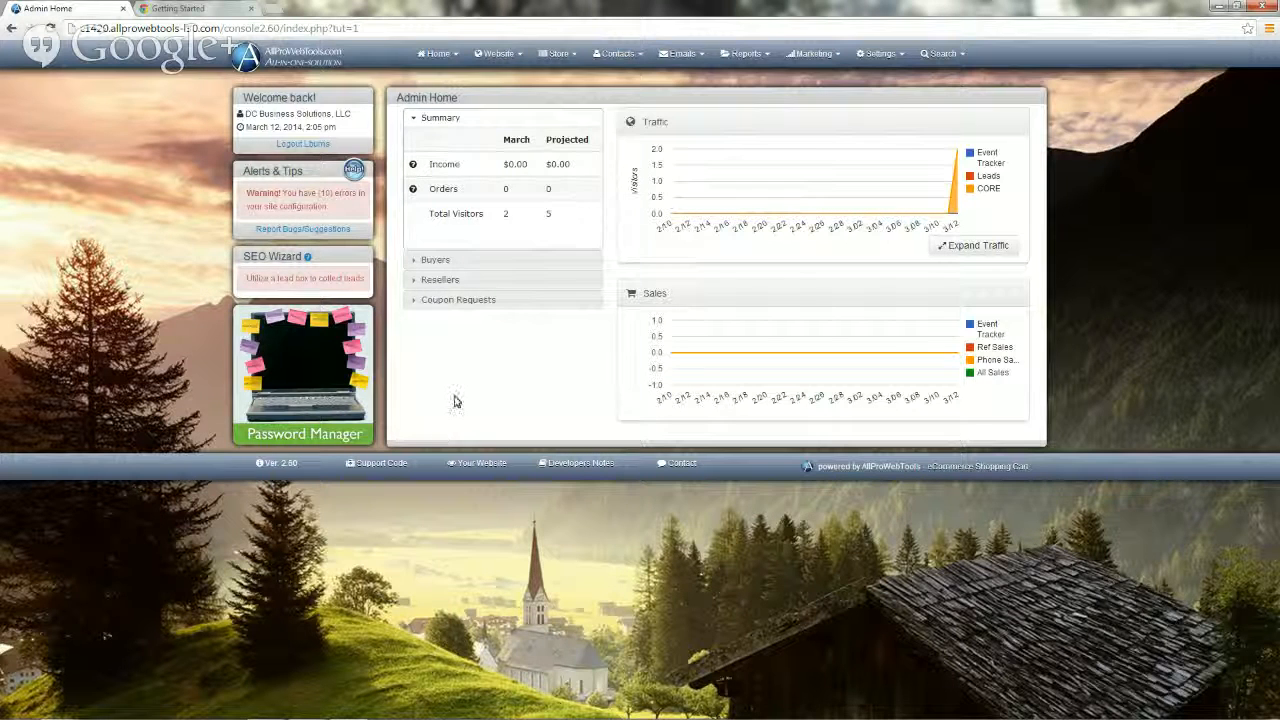
# Step: Show the full contacts list via Contacts > View All
pyautogui.click(618, 57)
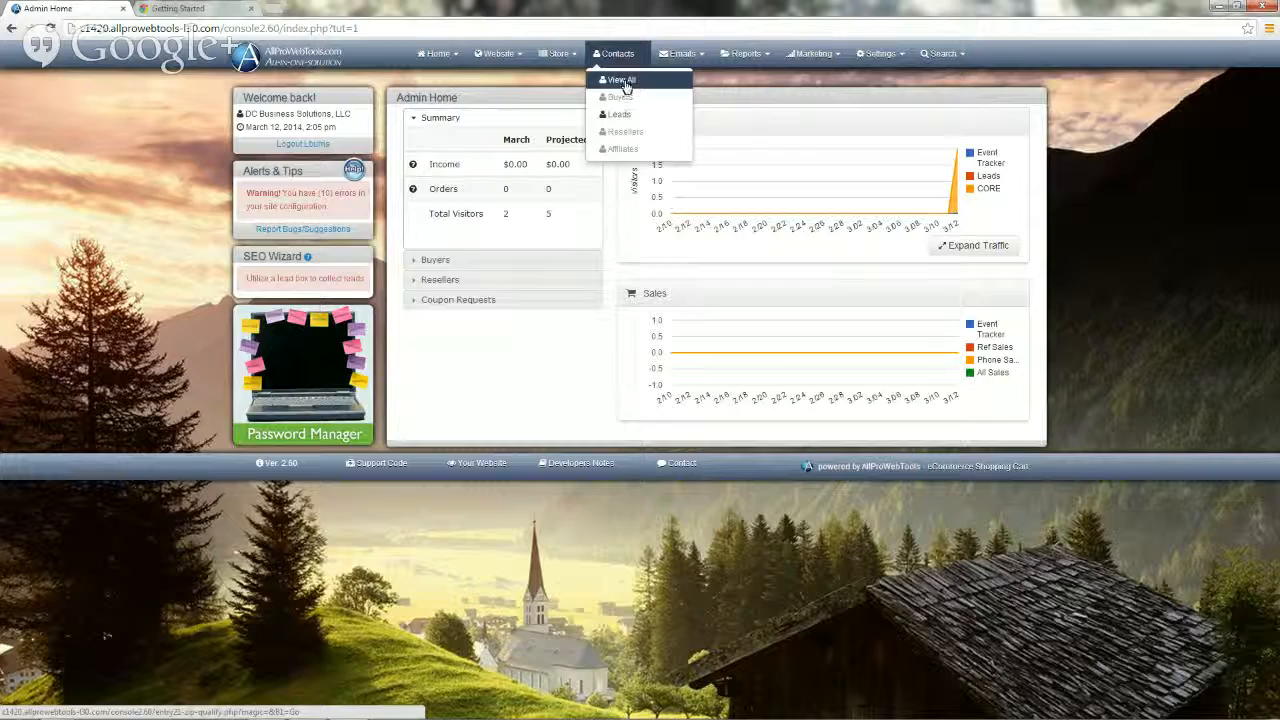
pyautogui.click(622, 81)
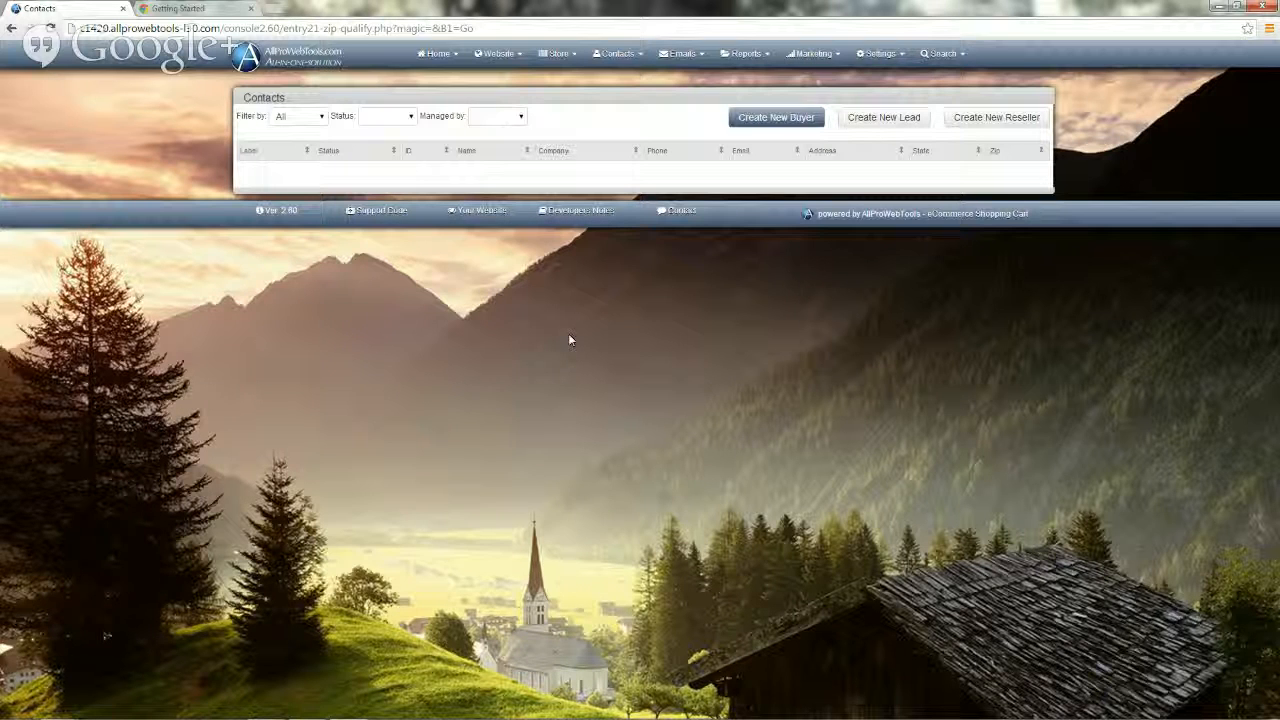
# Step: Choose Create New Lead, then start the free demo of the unavailable module
pyautogui.click(882, 122)
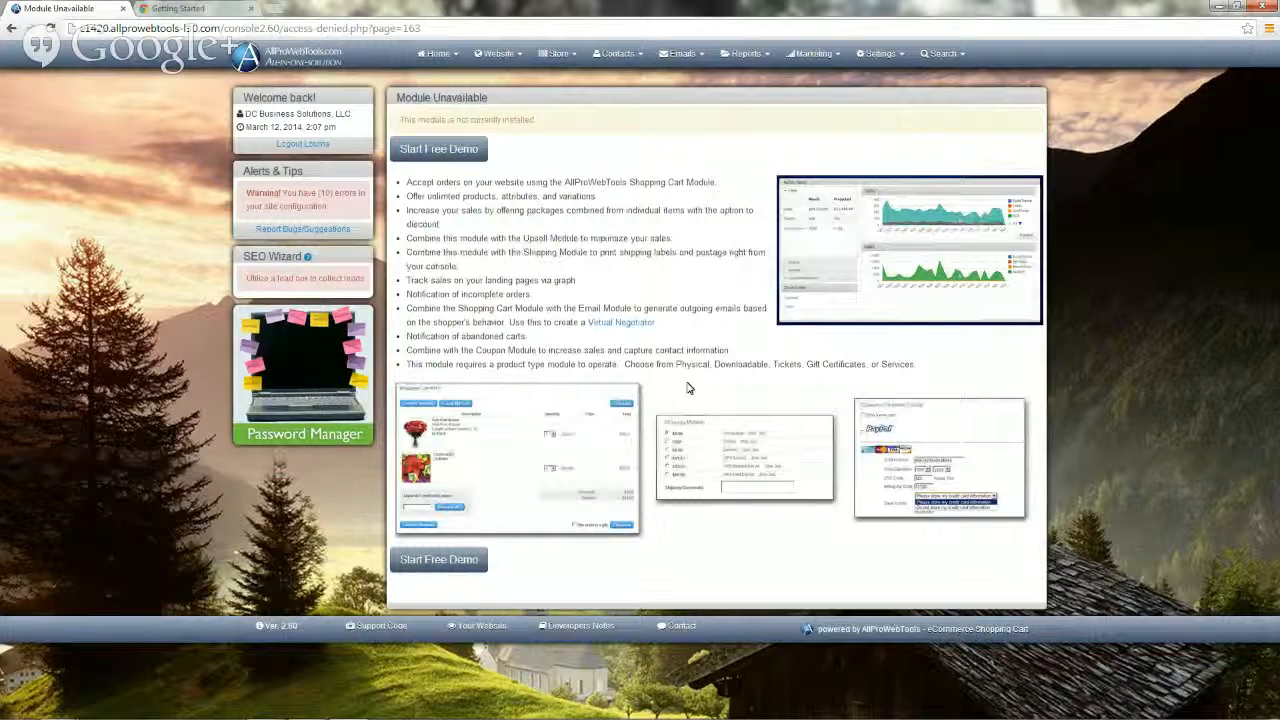
pyautogui.click(436, 153)
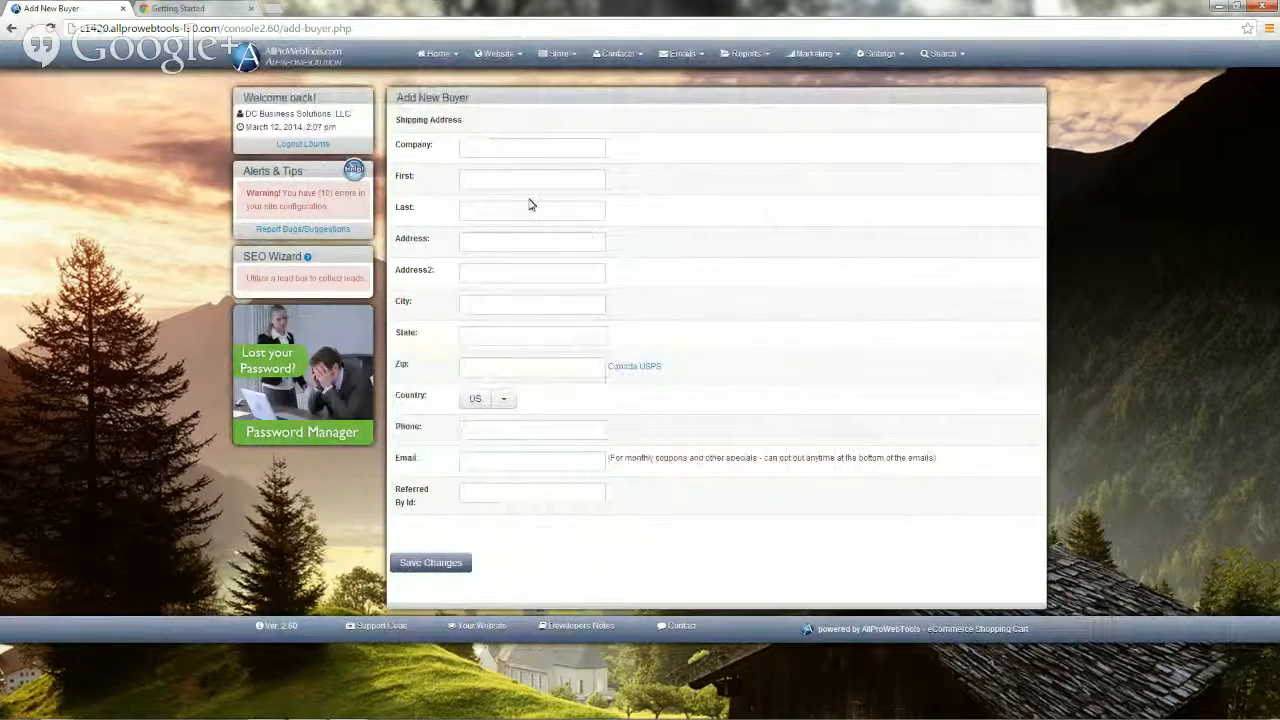
# Step: Enter company 'AllProWebTools' and the buyer's first and last name on the Add New Buyer form
pyautogui.click(463, 148)
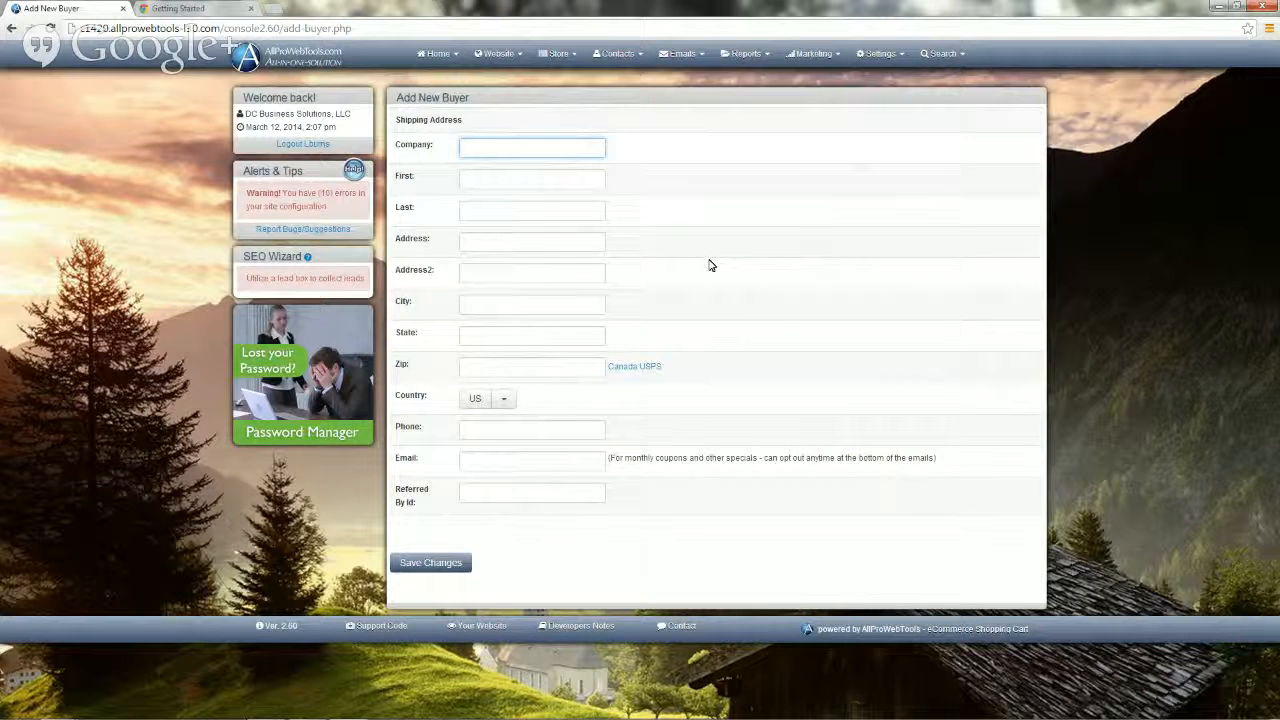
pyautogui.write('AllProWebTools')
pyautogui.click(482, 180)
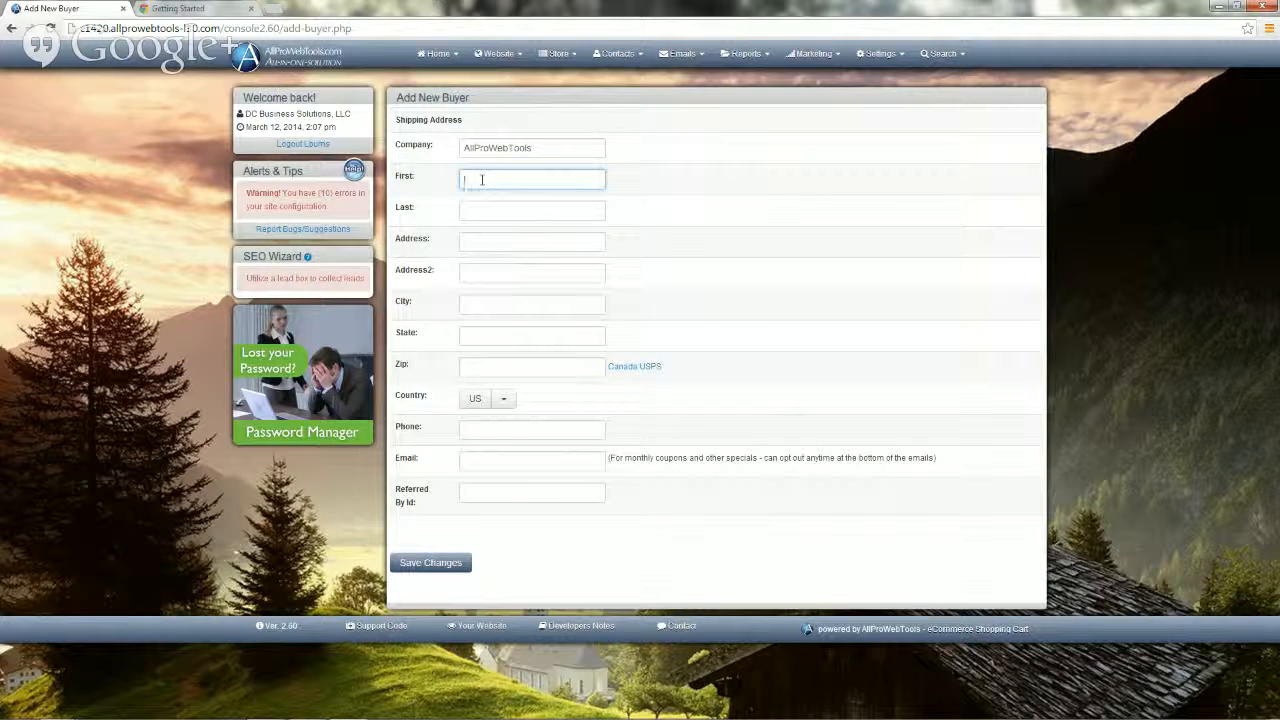
pyautogui.press('Tab')
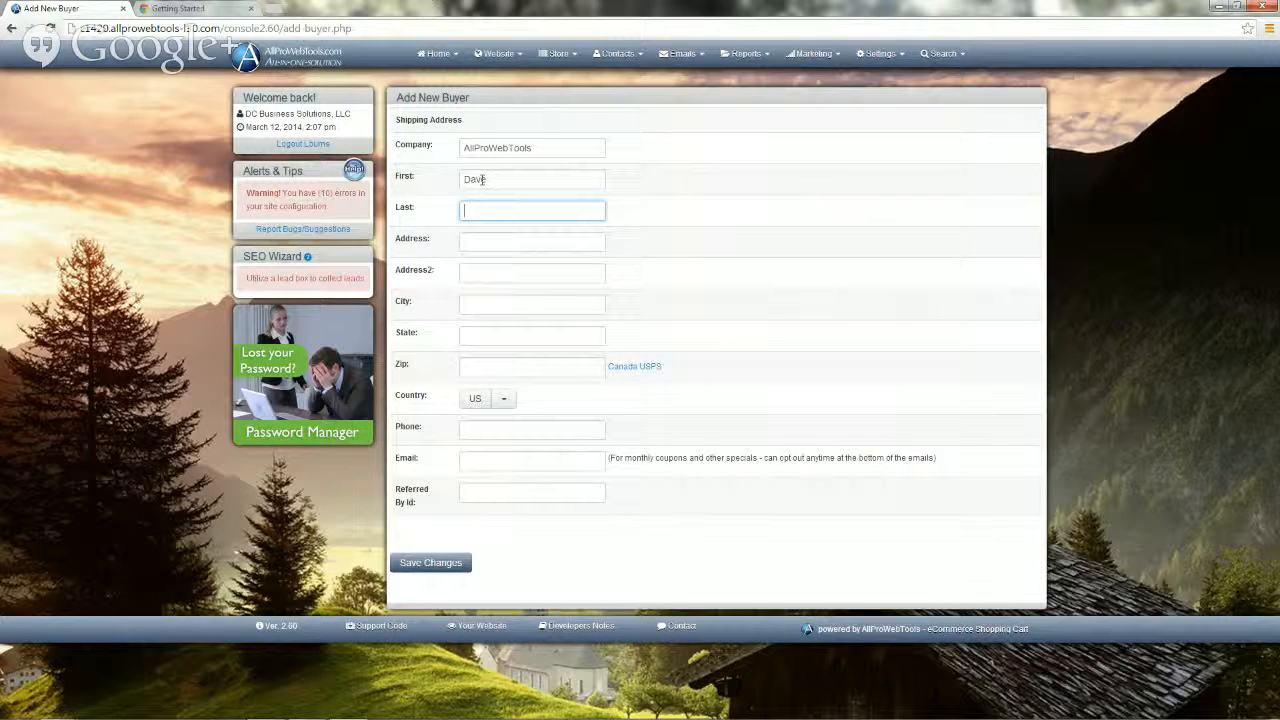
pyautogui.press('Tab')
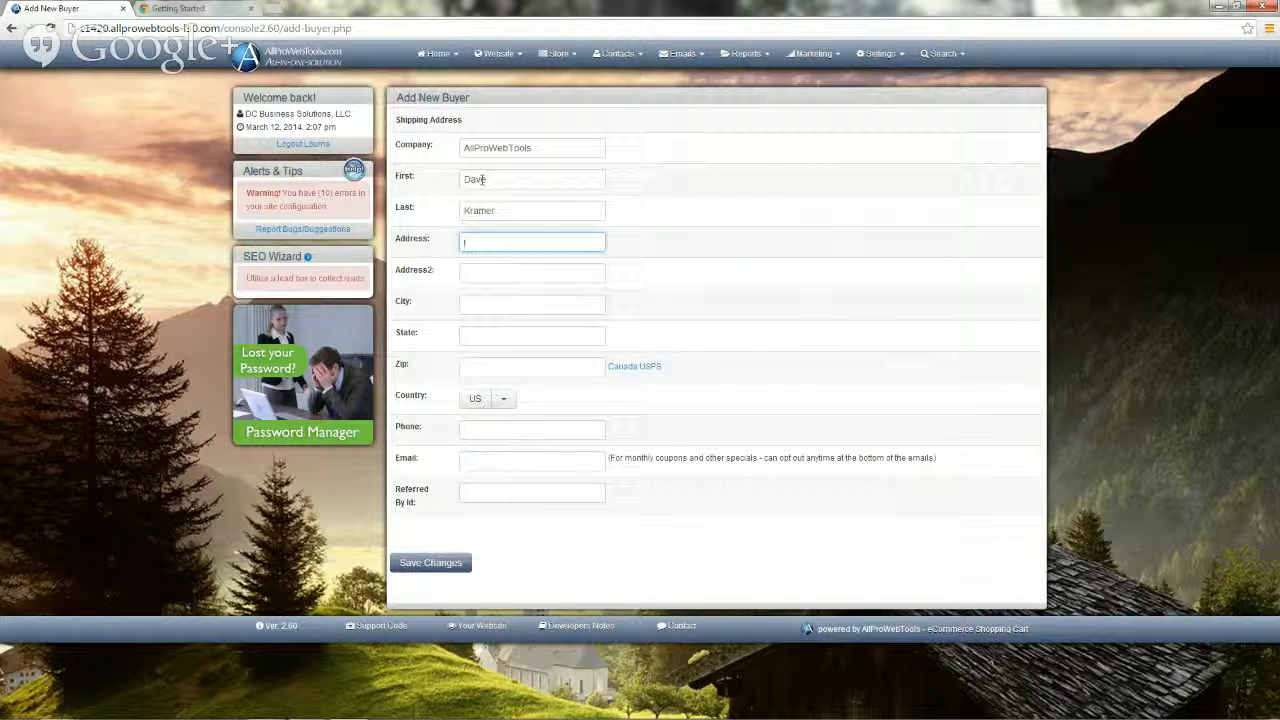
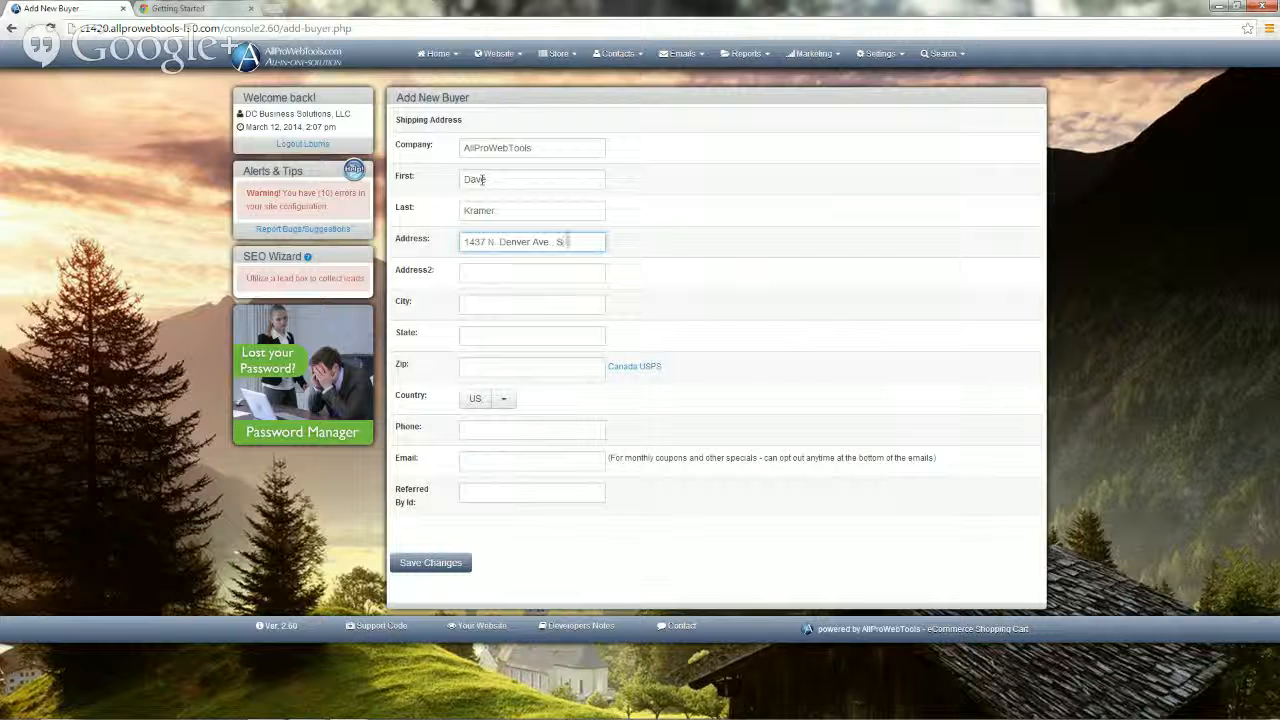
# Step: Fill in the buyer's street address with suite number, city, state CO and zip code
pyautogui.press('Tab')
pyautogui.press('Tab')
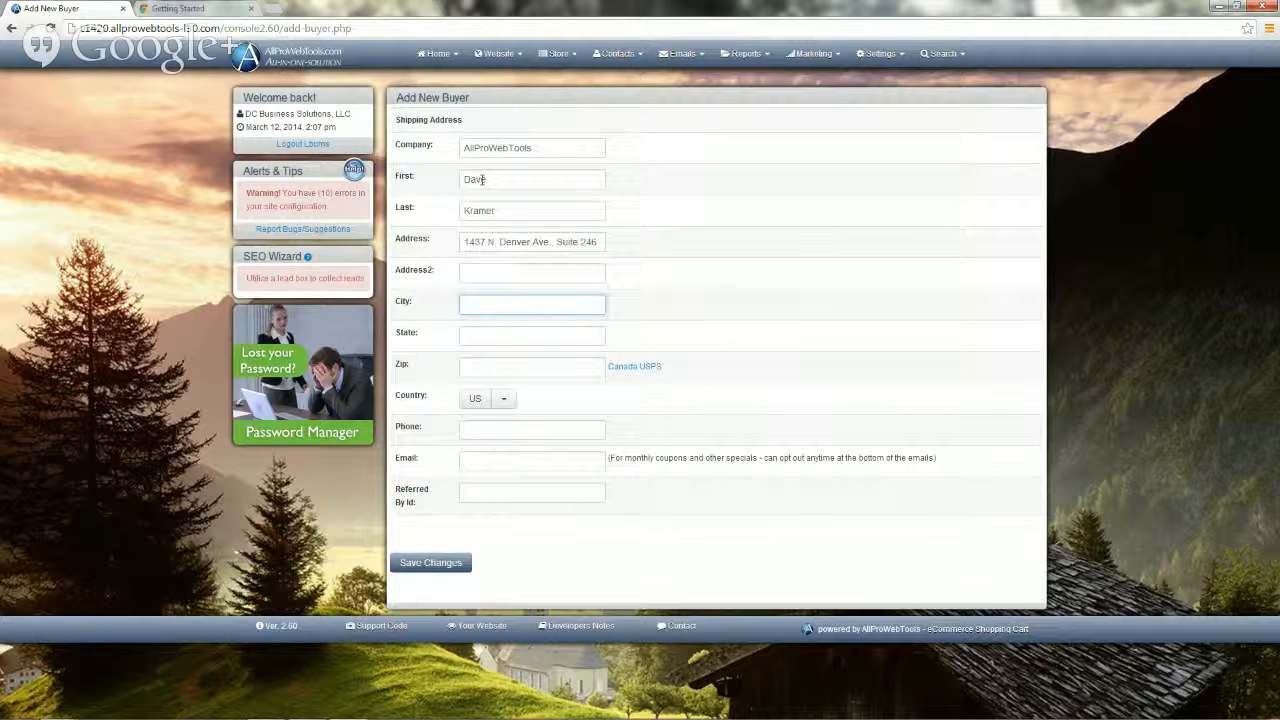
pyautogui.write('Loveland')
pyautogui.press('Tab')
pyautogui.write('C')
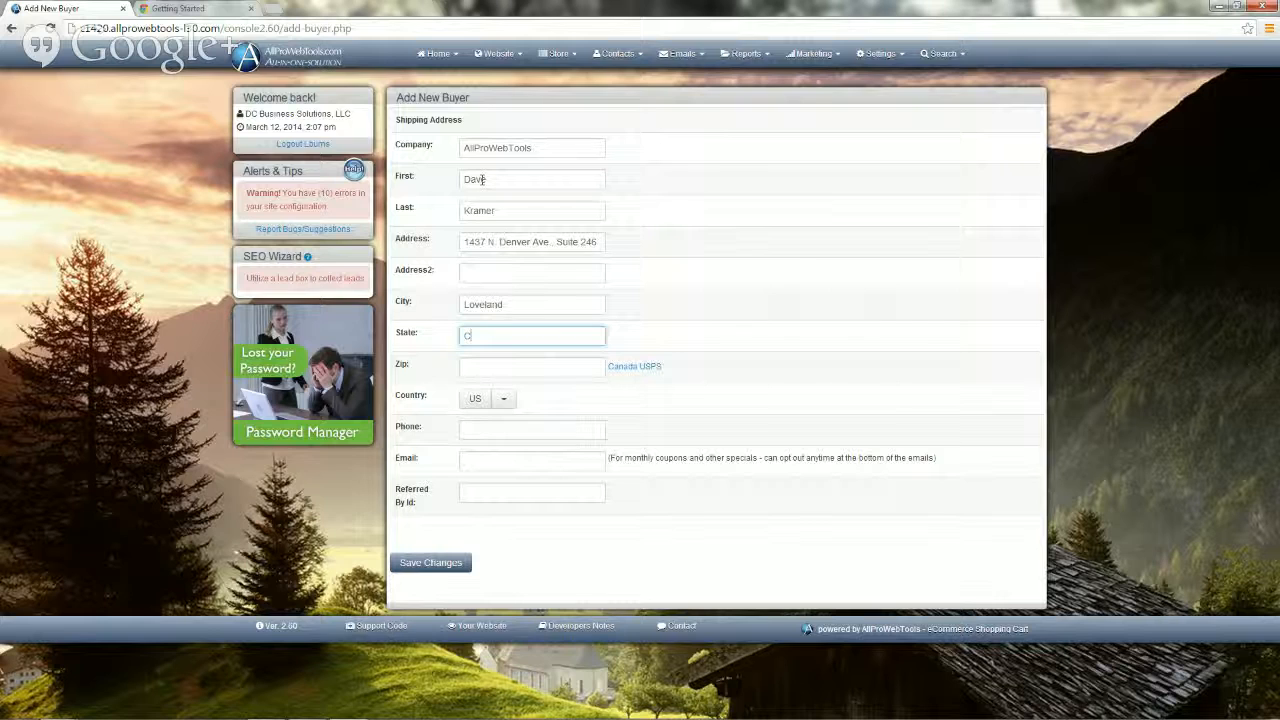
pyautogui.write('O')
pyautogui.press('Tab')
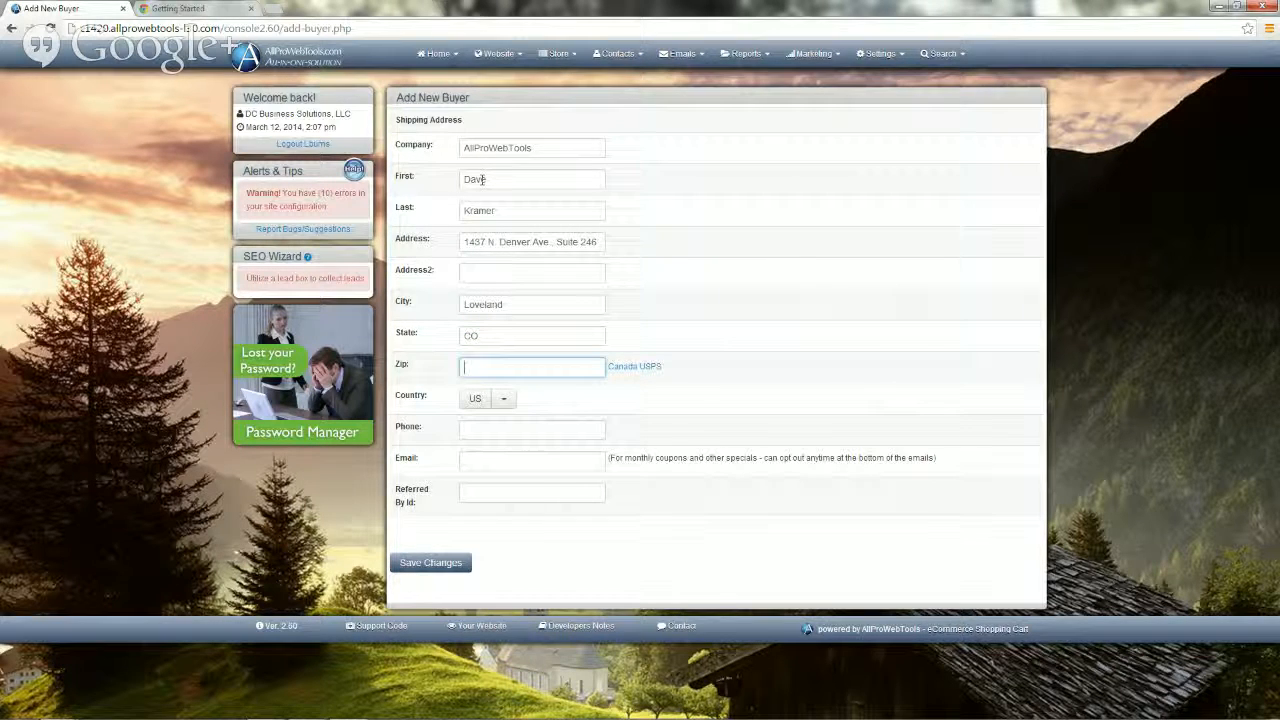
pyautogui.write('80538')
pyautogui.click(476, 434)
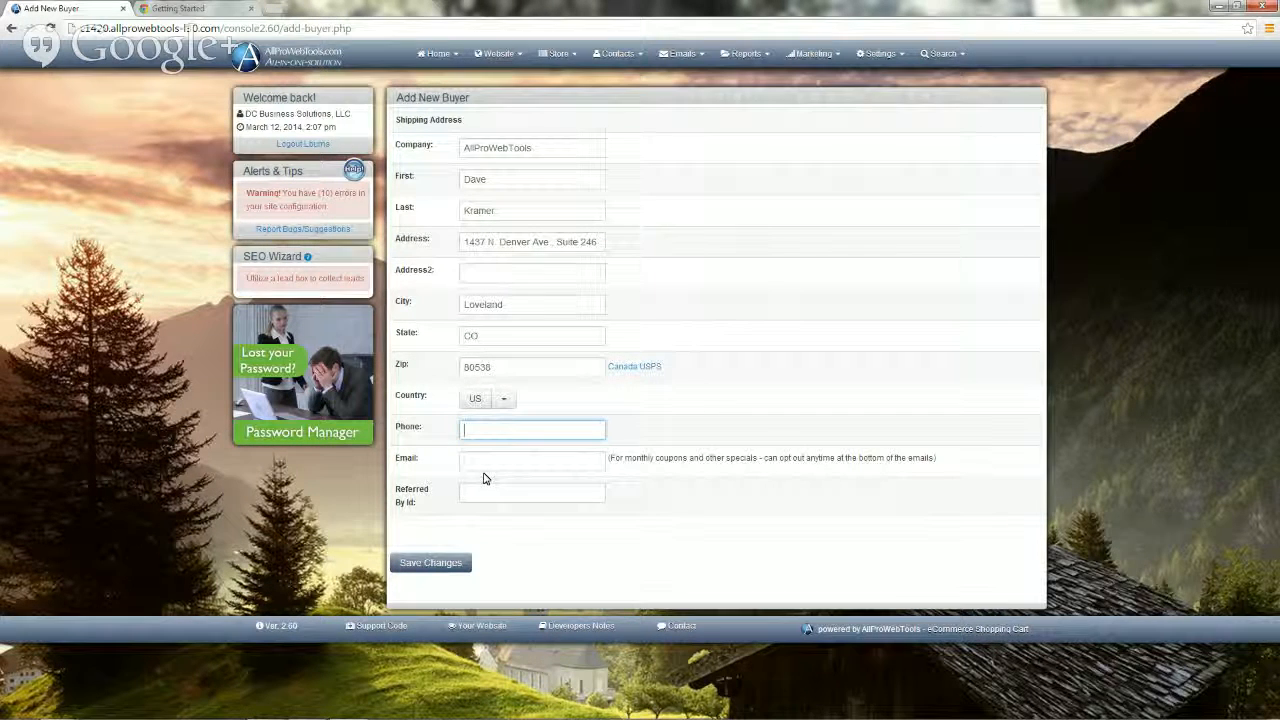
# Step: Begin typing the buyer's support e-mail address at the allprowebtools domain, fixing a typo
pyautogui.click(476, 463)
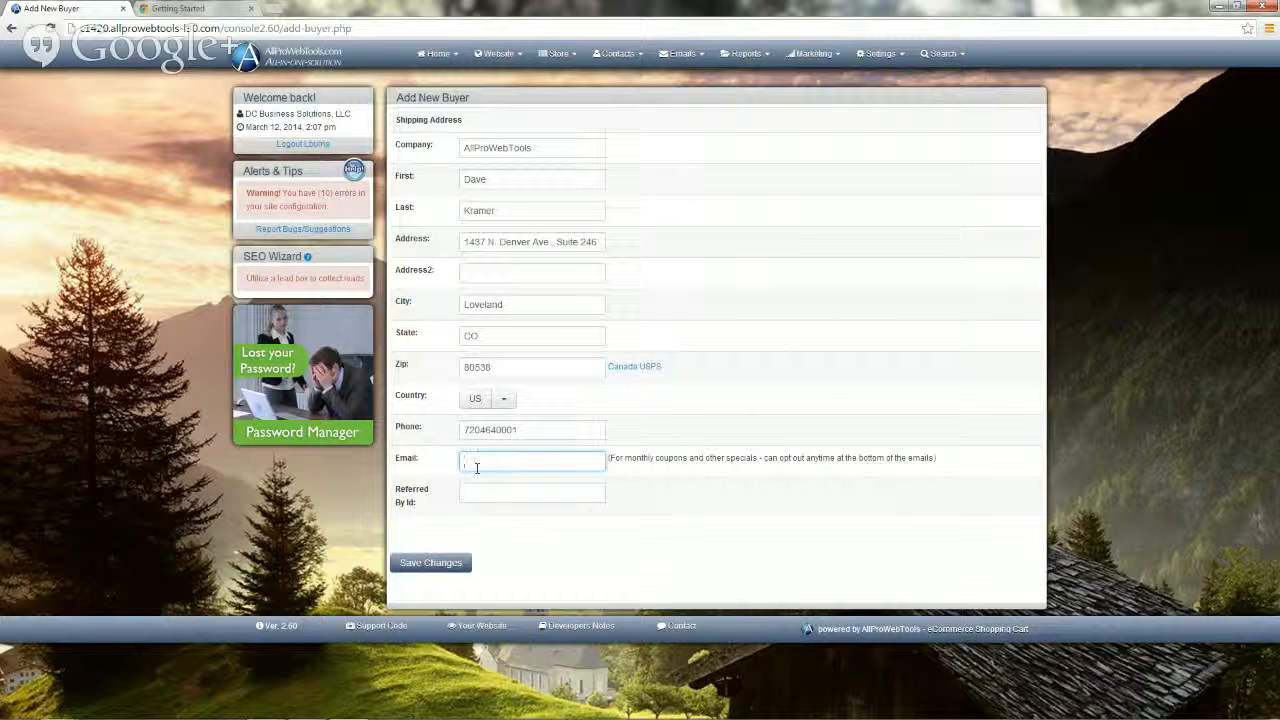
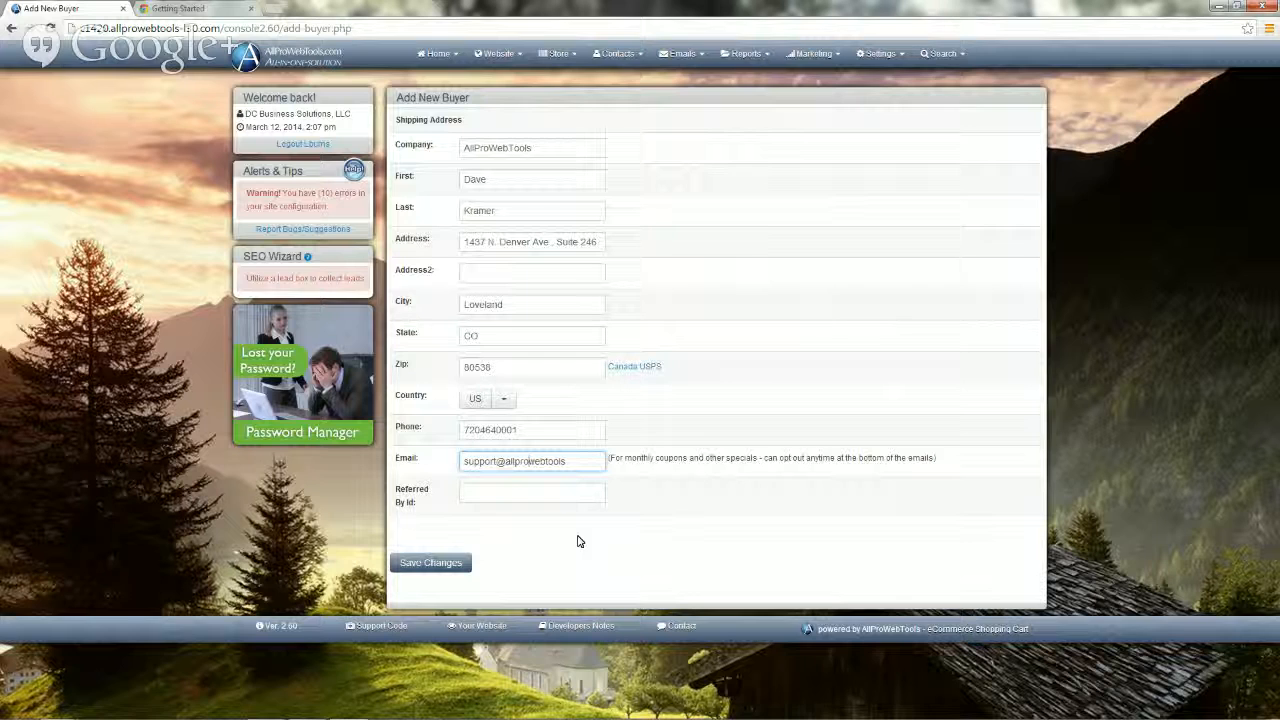
# Step: Append .com to the buyer's e-mail, move to Referred By Id, and save the buyer
pyautogui.click(571, 463)
pyautogui.write('.com')
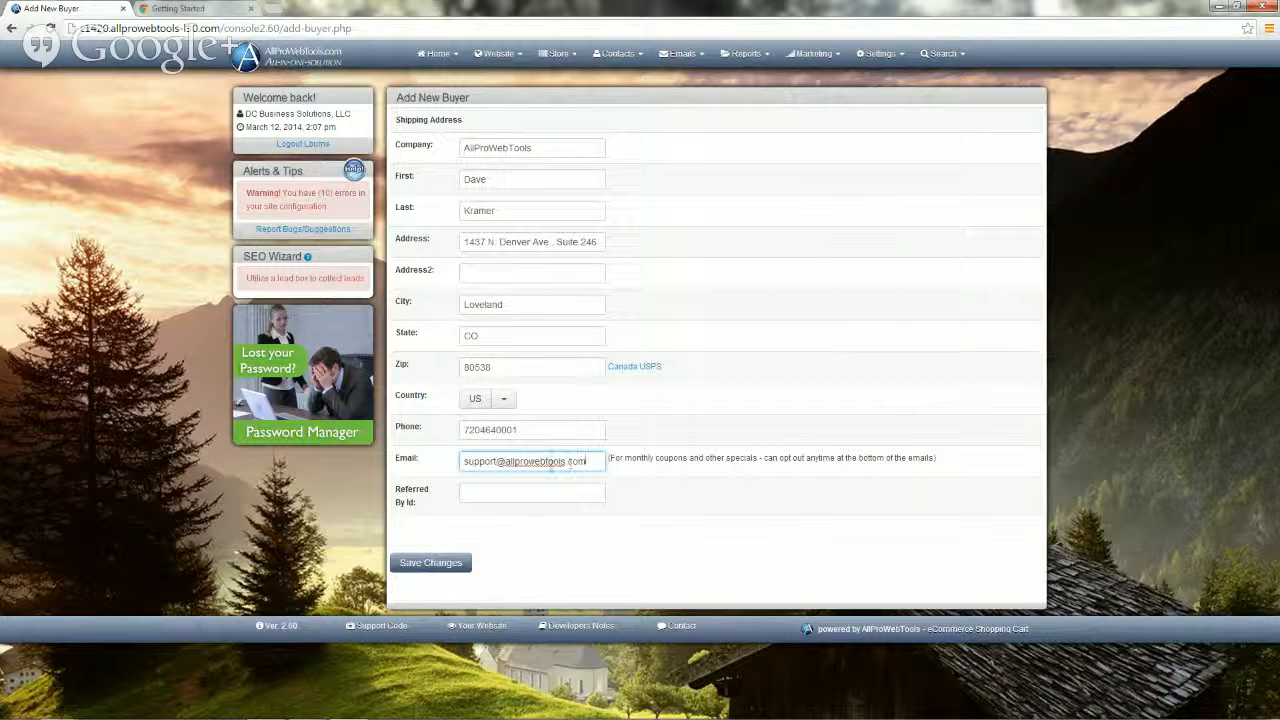
pyautogui.click(466, 491)
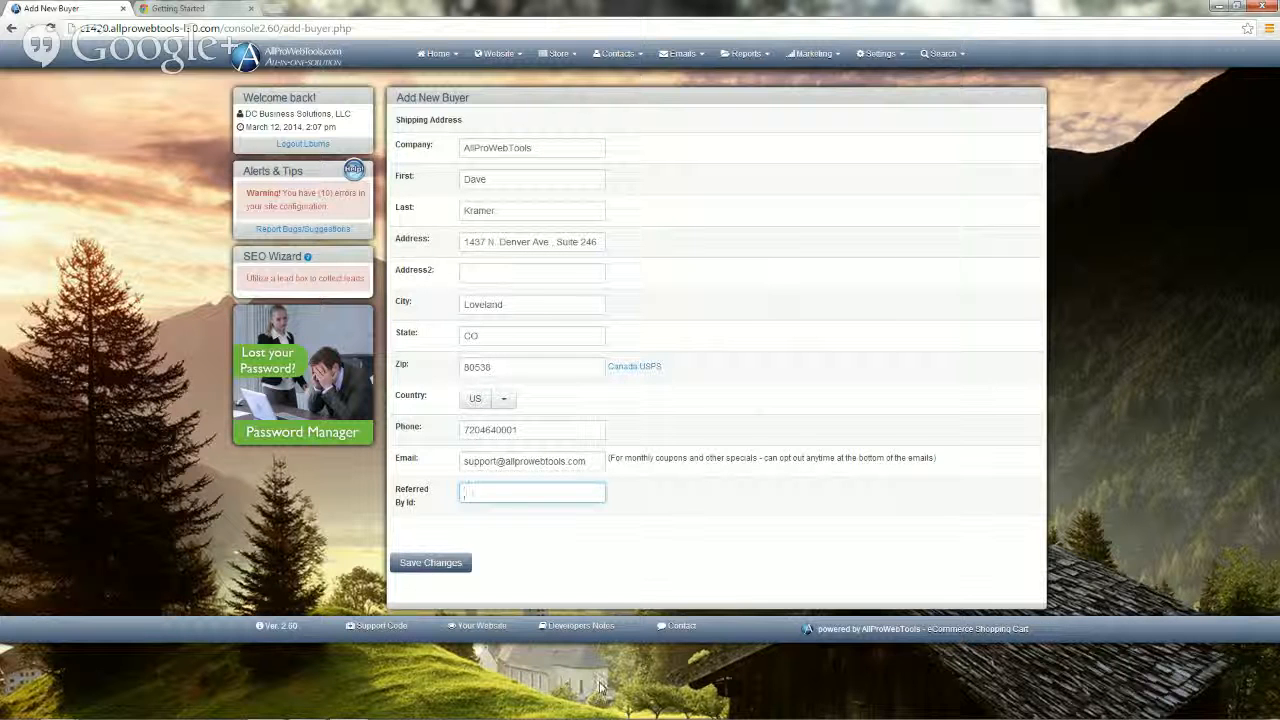
pyautogui.click(436, 564)
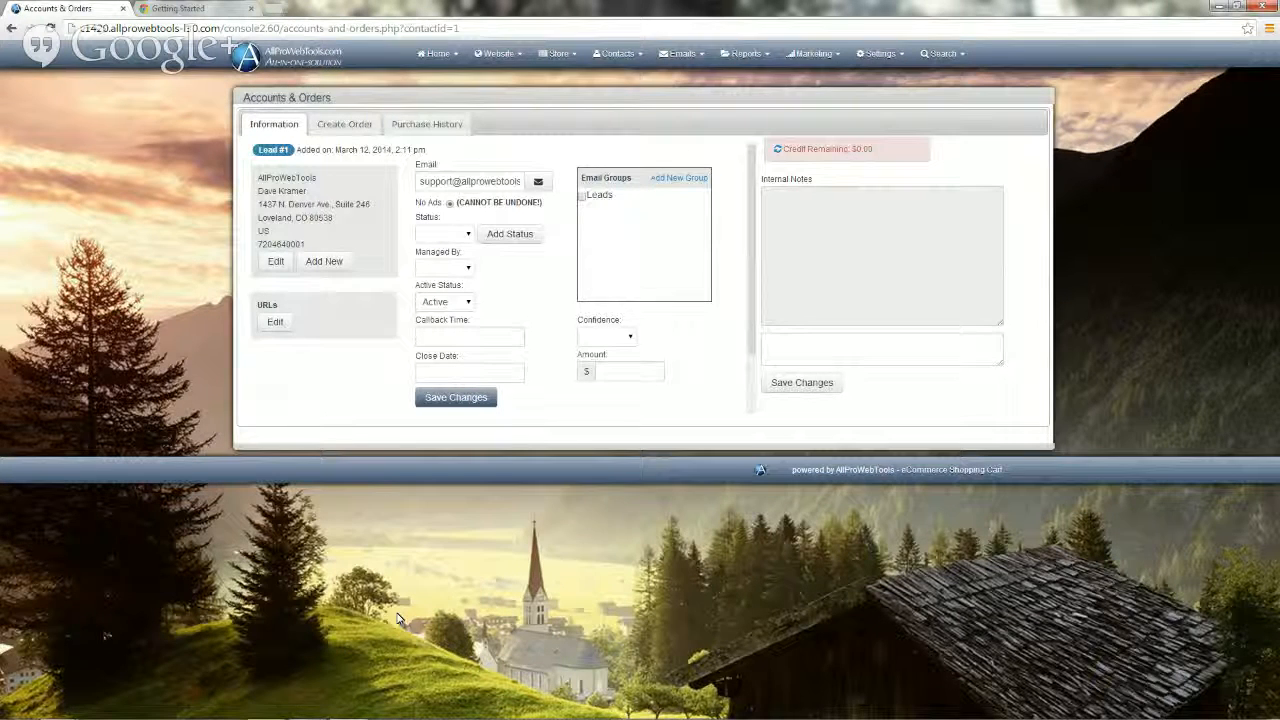
# Step: Leave the lead status blank and set Managed By to the only listed staff user
pyautogui.click(469, 235)
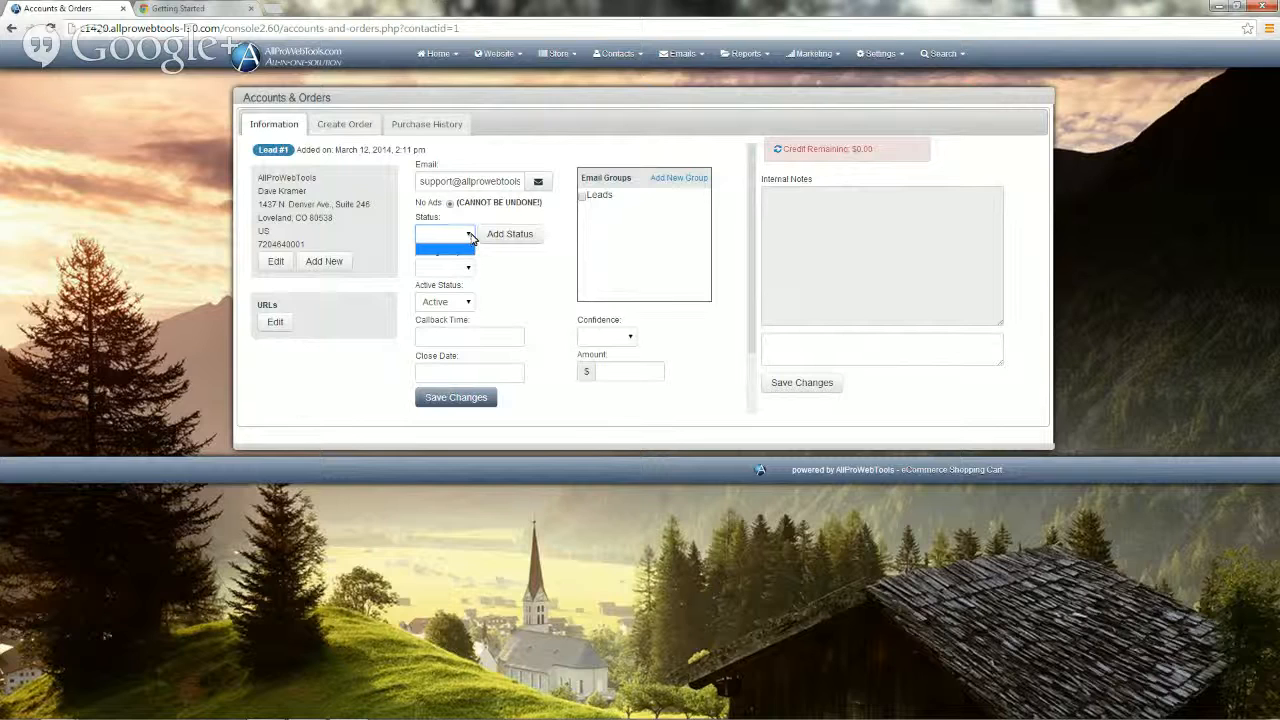
pyautogui.click(470, 236)
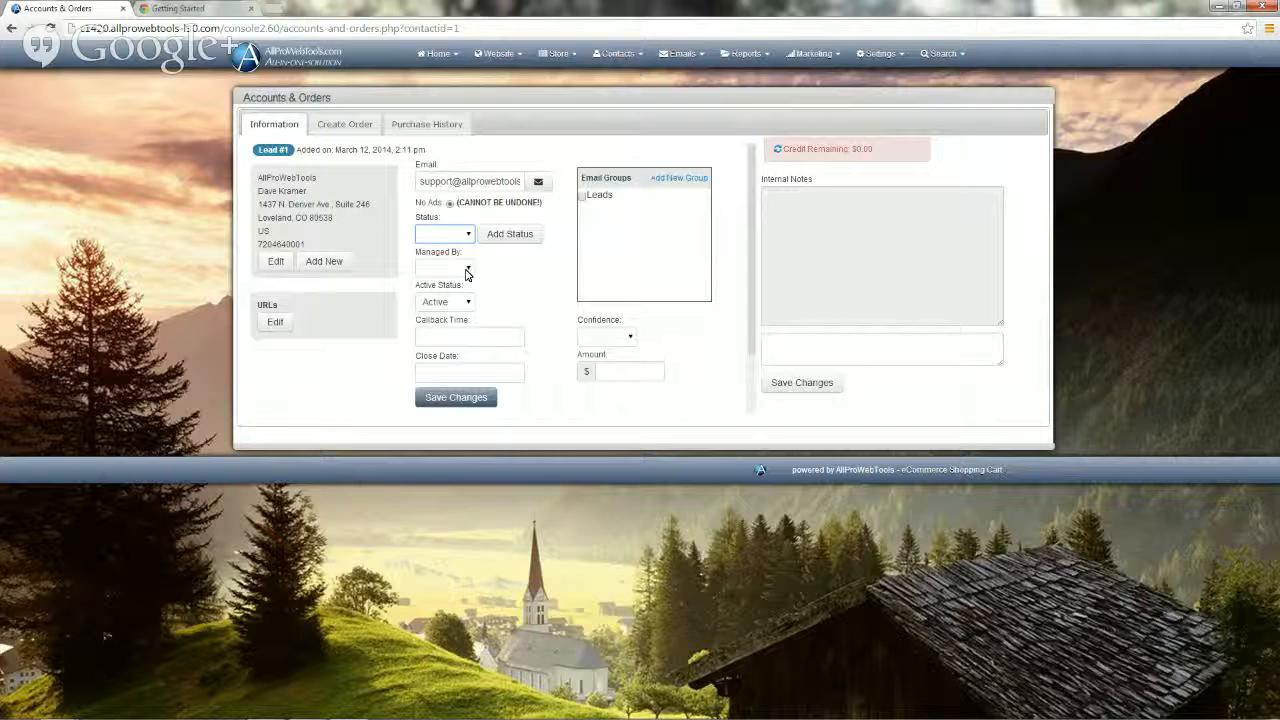
pyautogui.click(465, 272)
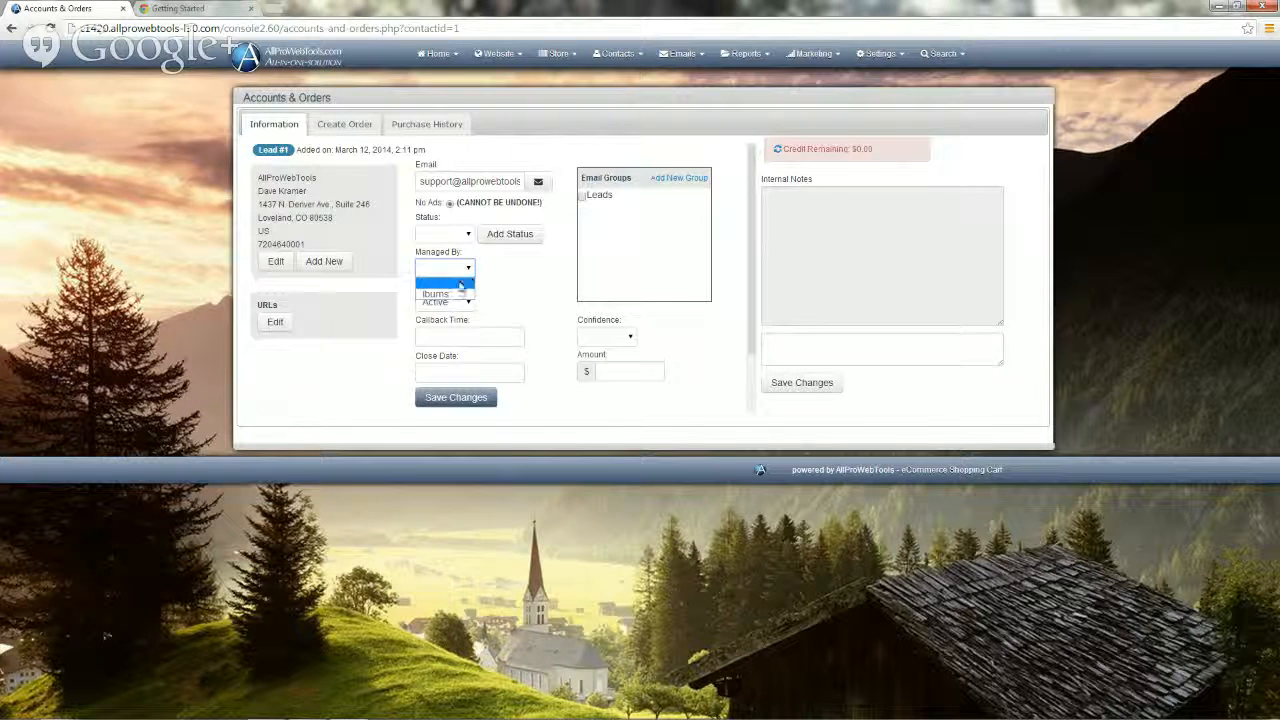
pyautogui.click(440, 293)
# Step: Set callback time to March 11, 2014 2:13 PM, leave confidence blank, and save the lead
pyautogui.click(423, 341)
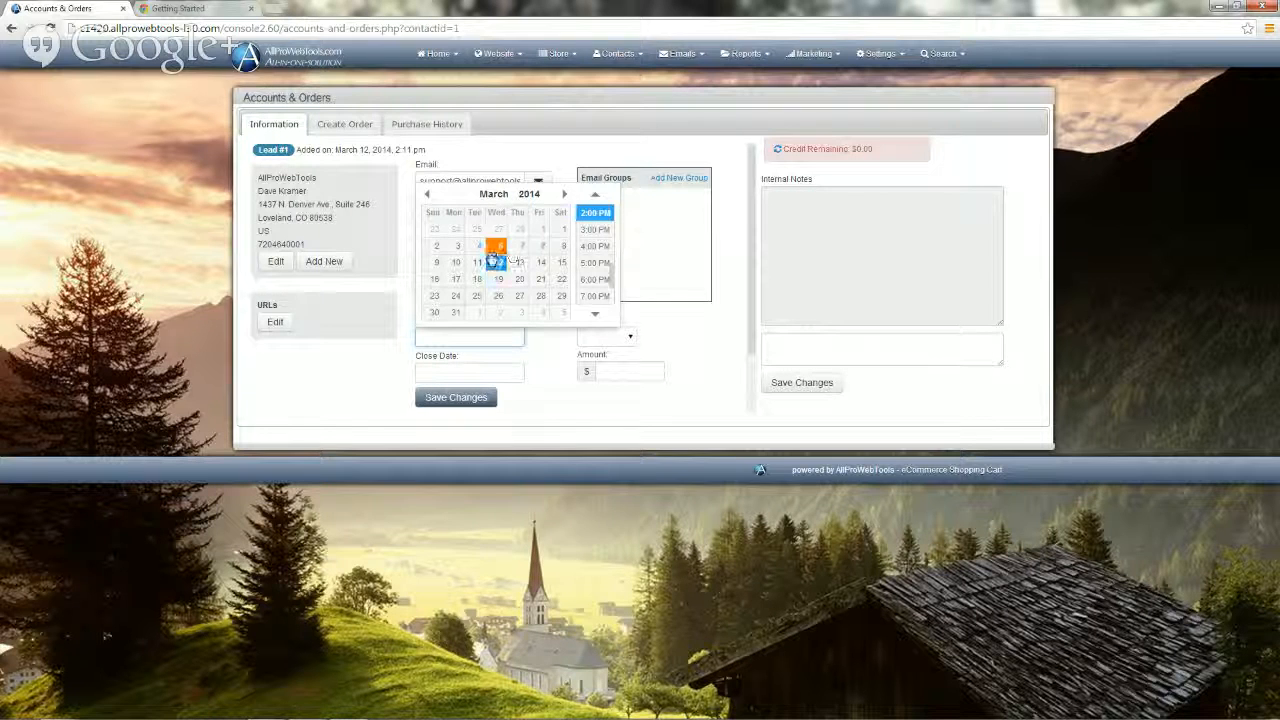
pyautogui.click(477, 264)
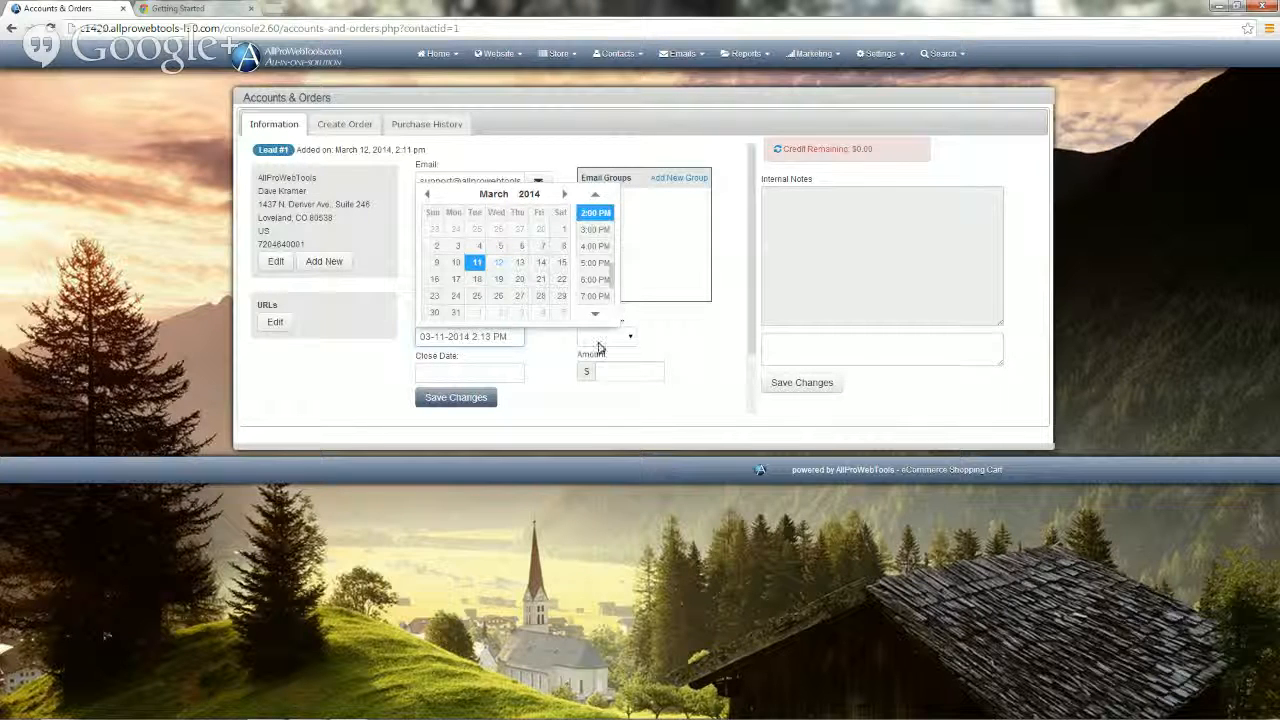
pyautogui.click(548, 371)
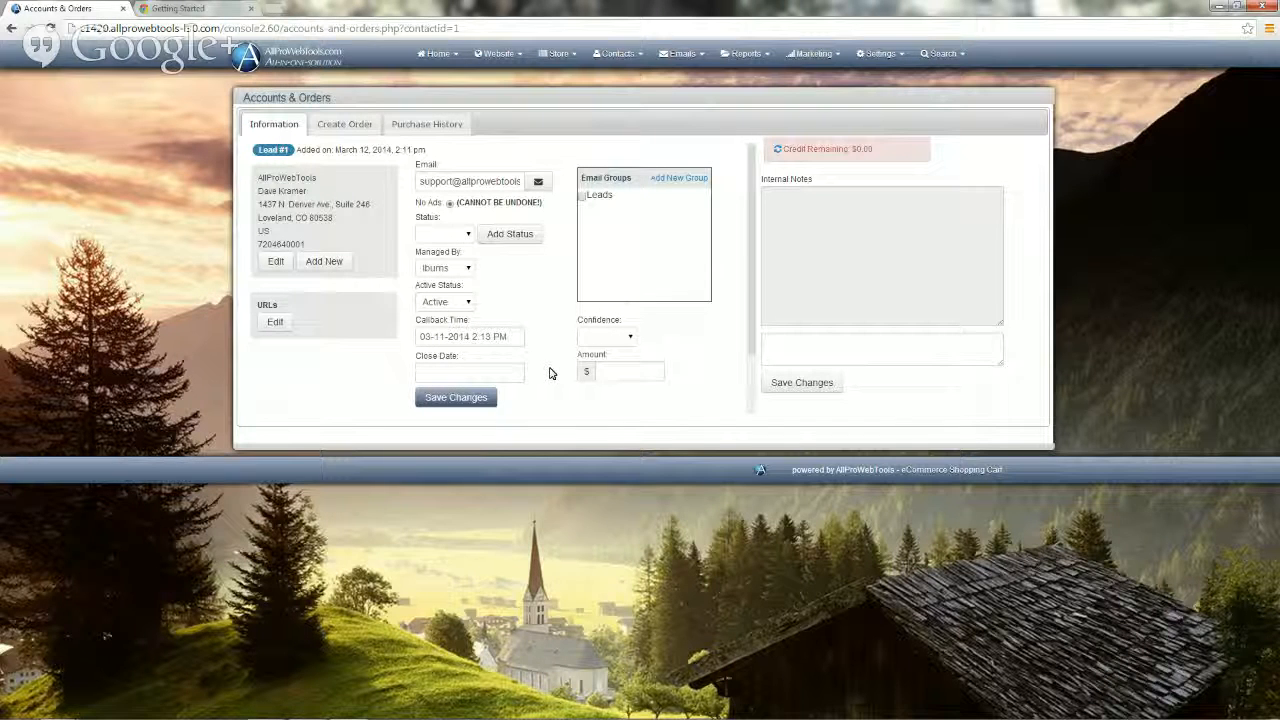
pyautogui.click(629, 339)
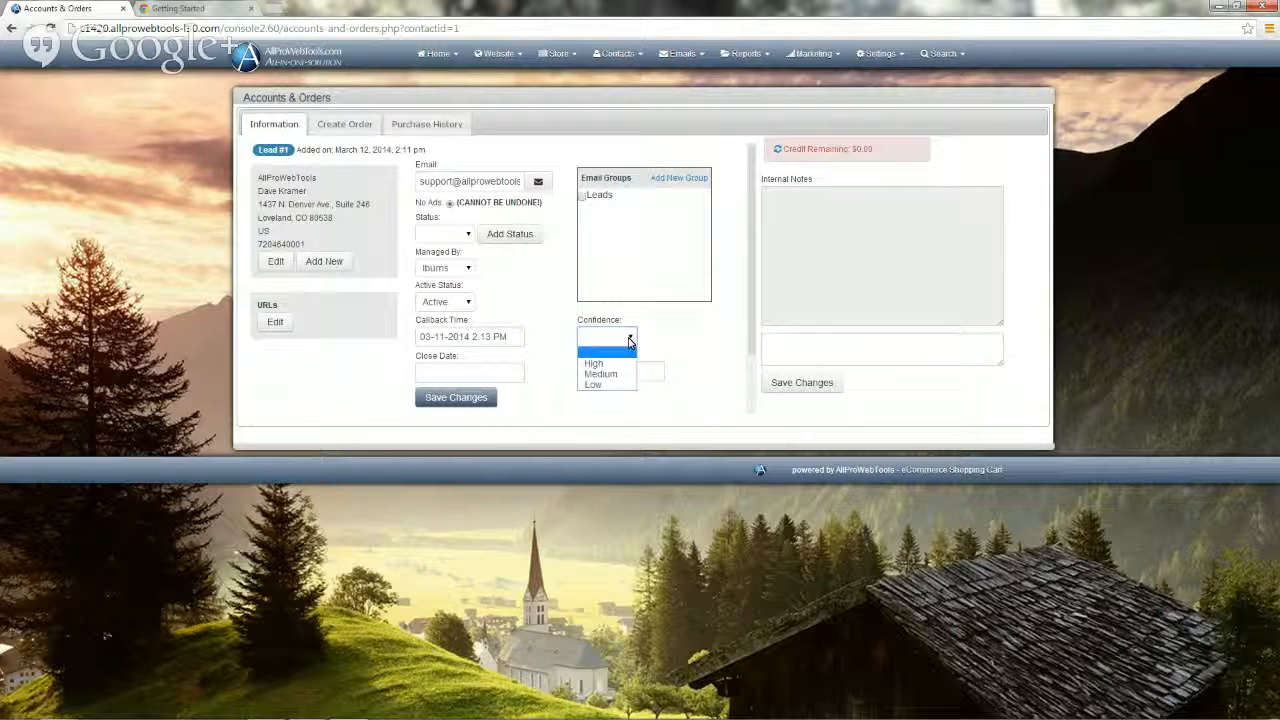
pyautogui.click(629, 341)
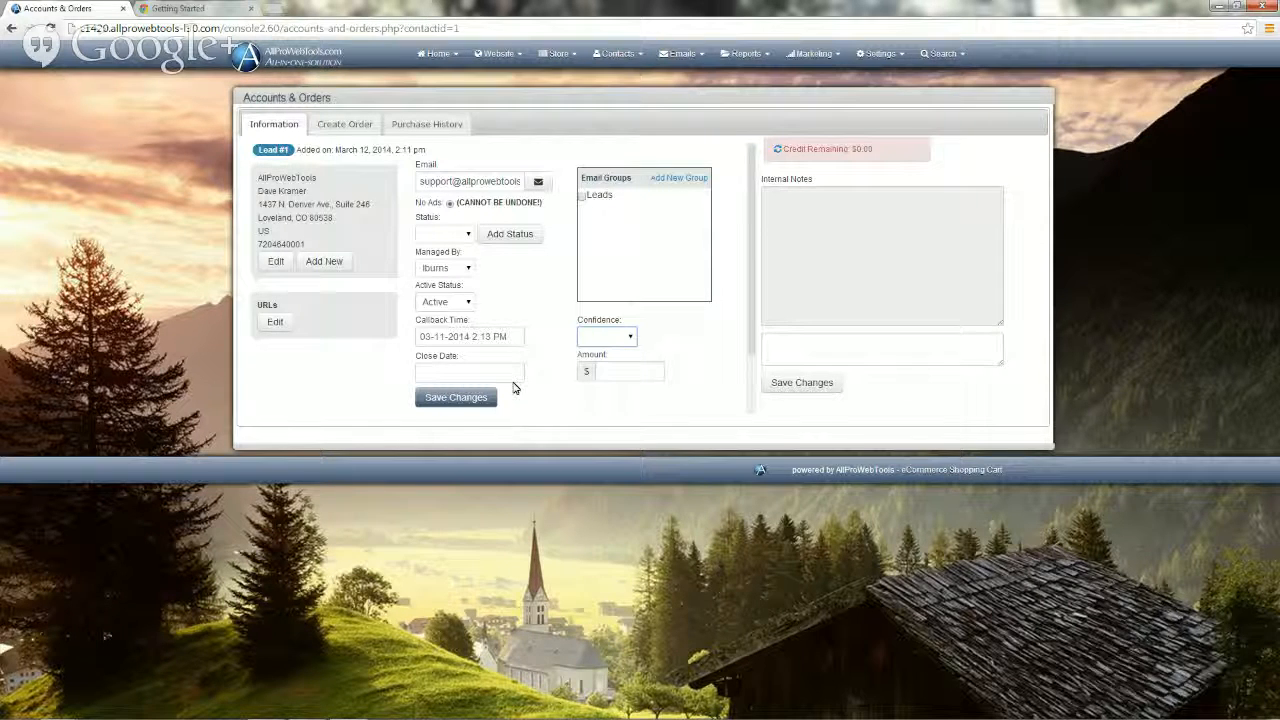
pyautogui.click(444, 409)
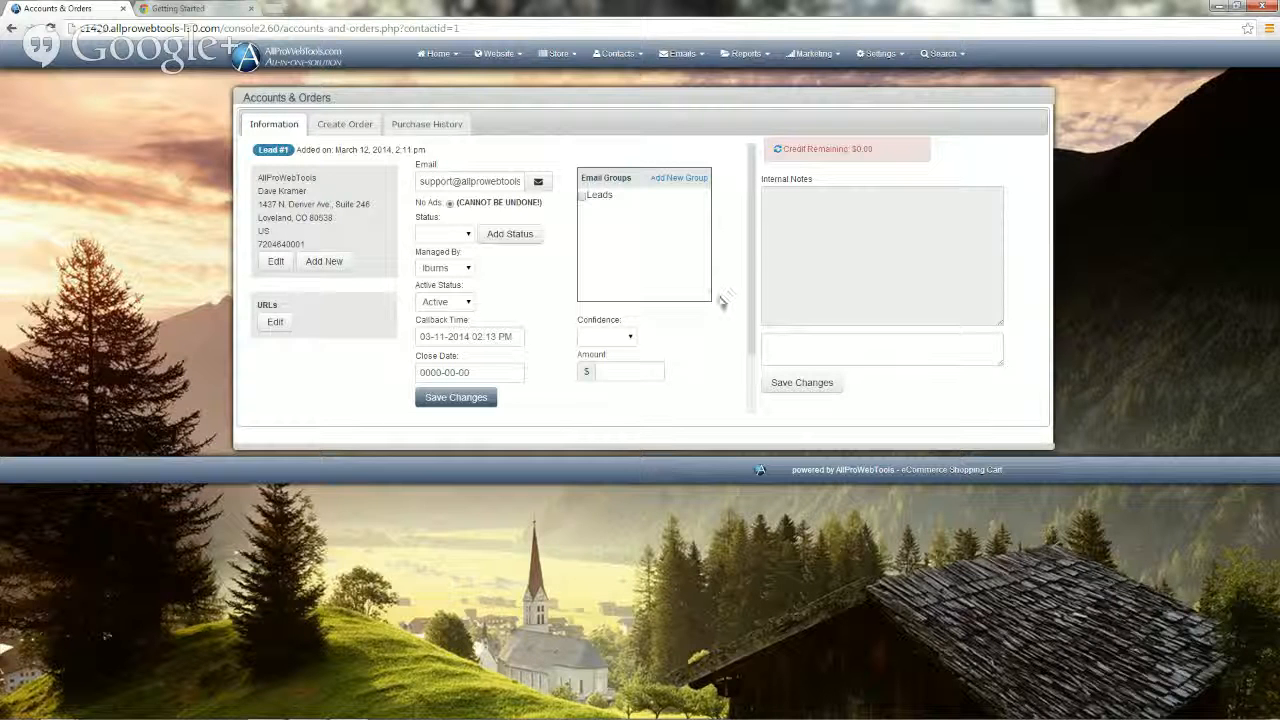
# Step: Type the internal note 'Met at Chocolate Blues in Castle Rock', correcting the spelling of Blues
pyautogui.click(780, 199)
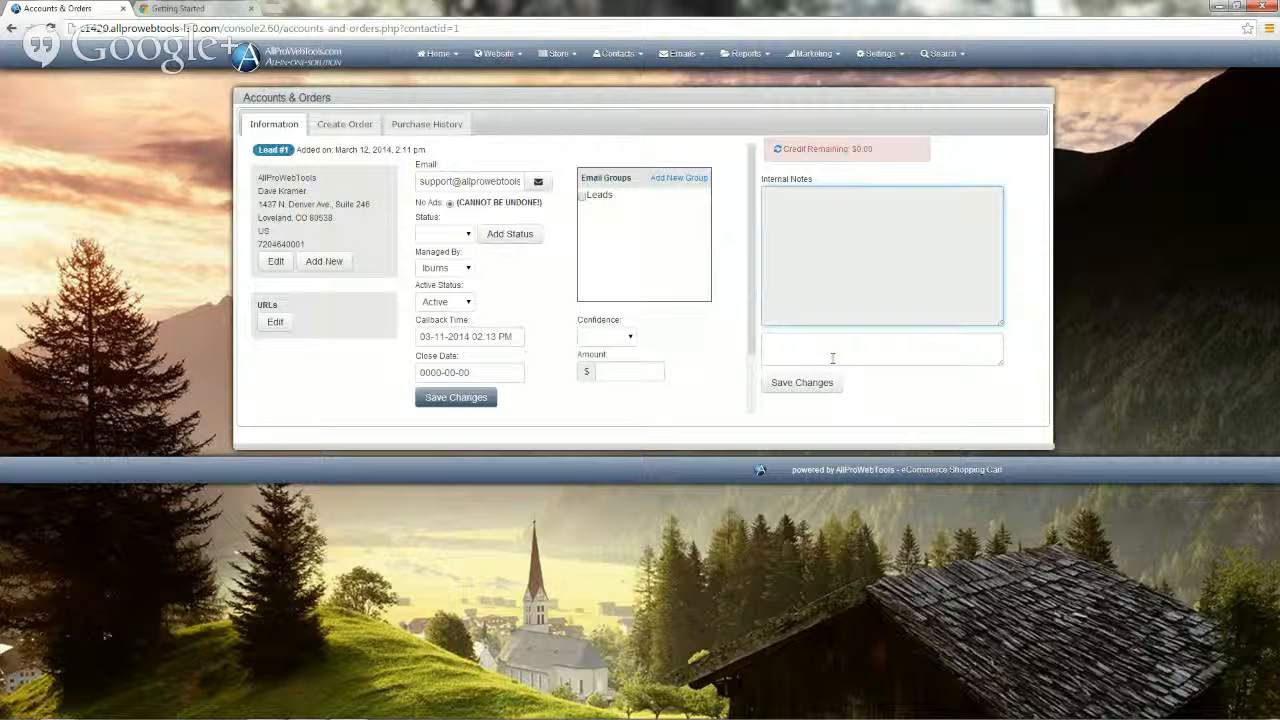
pyautogui.click(777, 343)
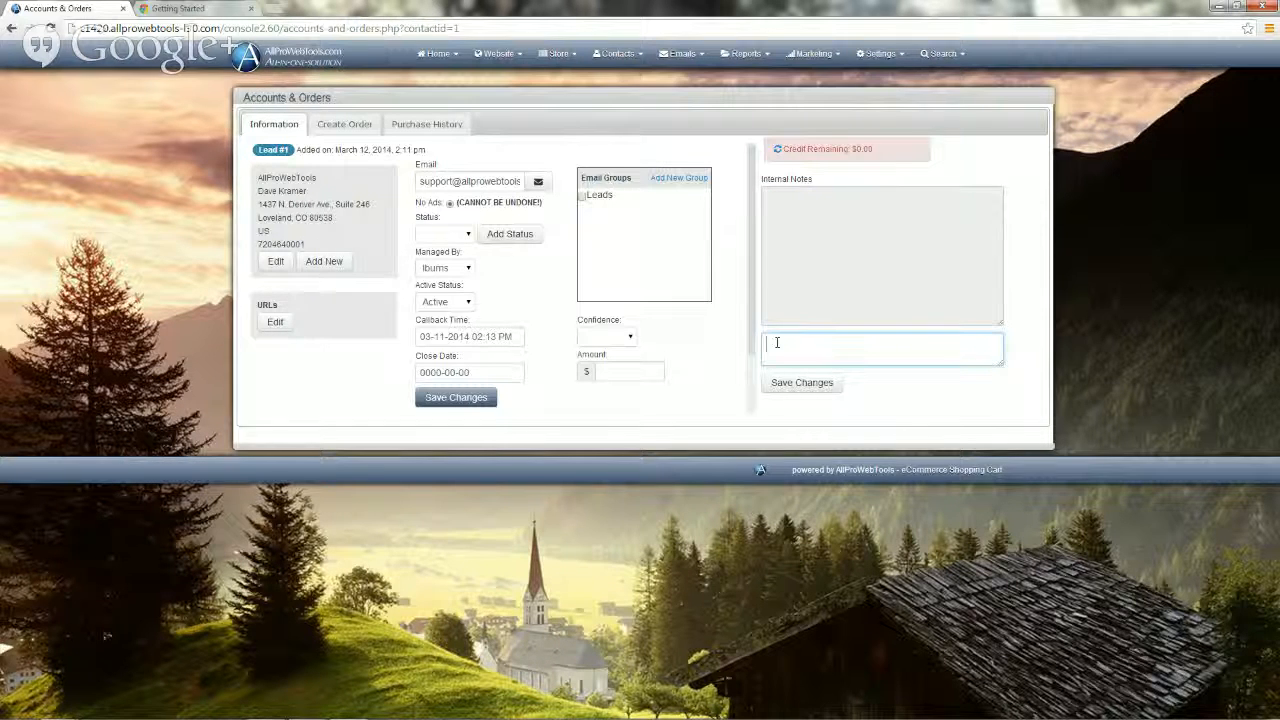
pyautogui.write('Mi')
pyautogui.write('t')
pyautogui.write(' at Ch')
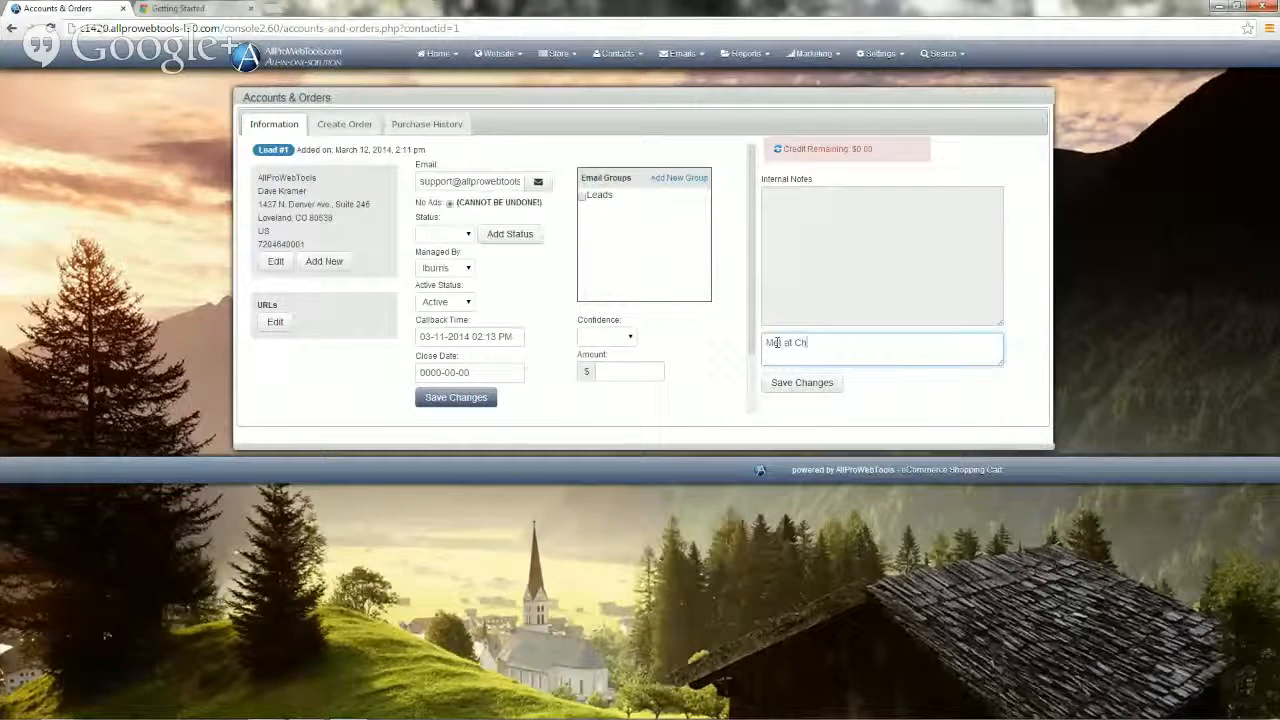
pyautogui.write('ocol')
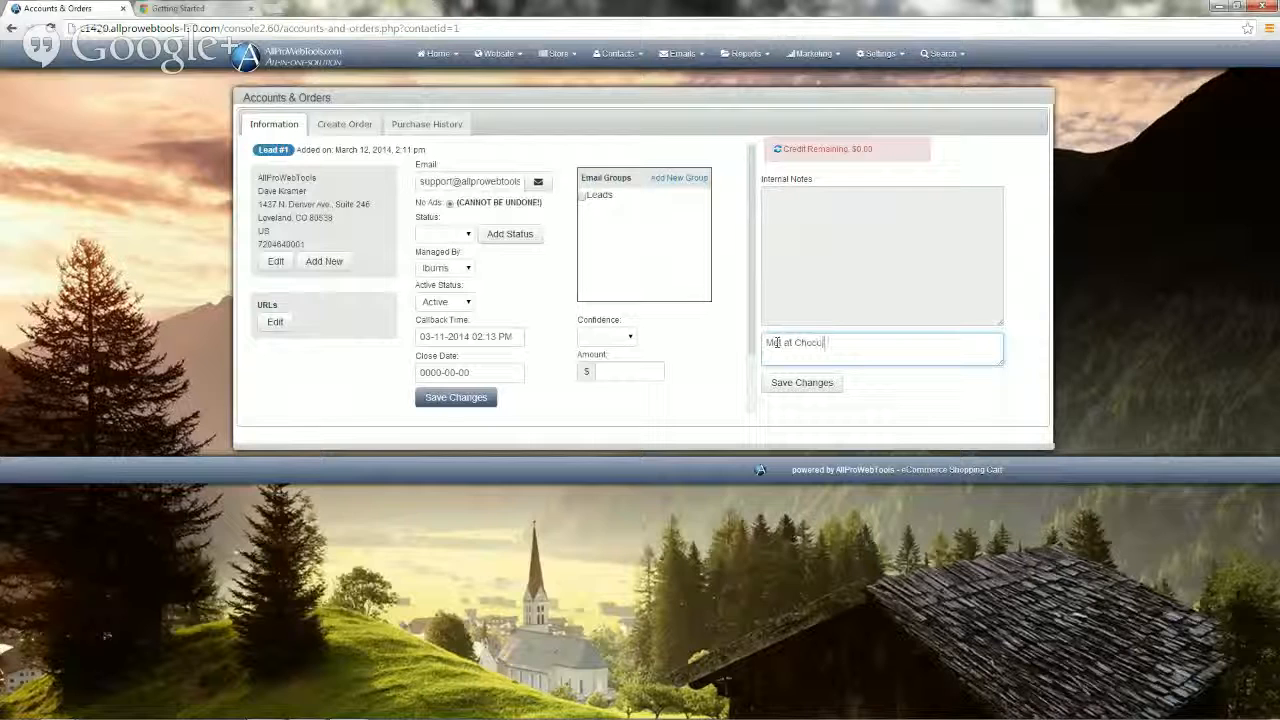
pyautogui.write('ate Bues In')
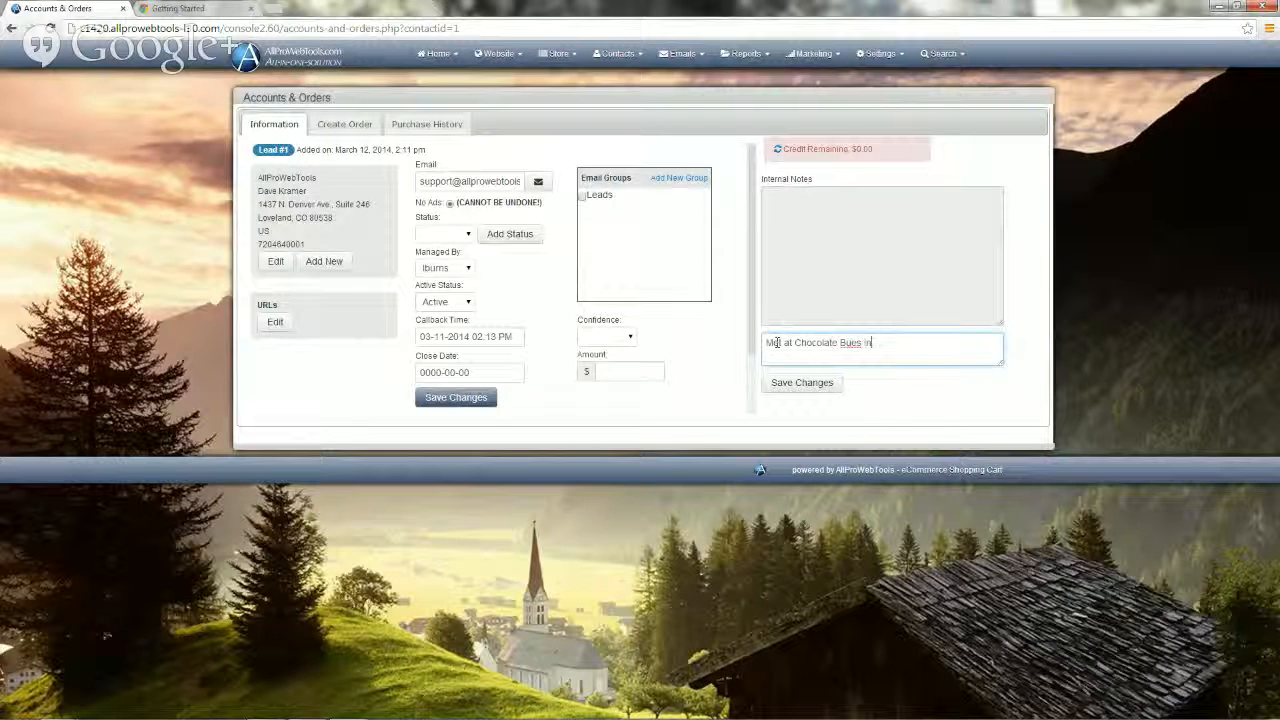
pyautogui.write(' Cal')
pyautogui.write('stle ')
pyautogui.write('Roc')
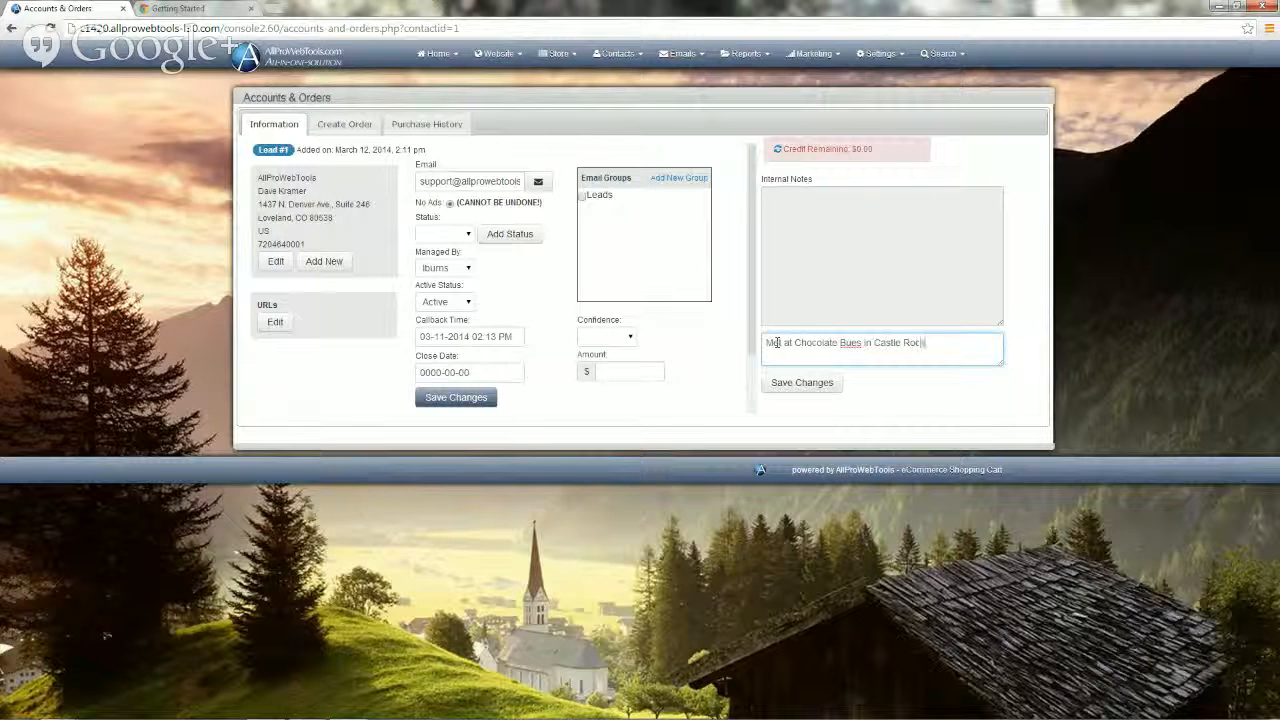
pyautogui.write('k')
pyautogui.click(846, 343)
pyautogui.write('ll')
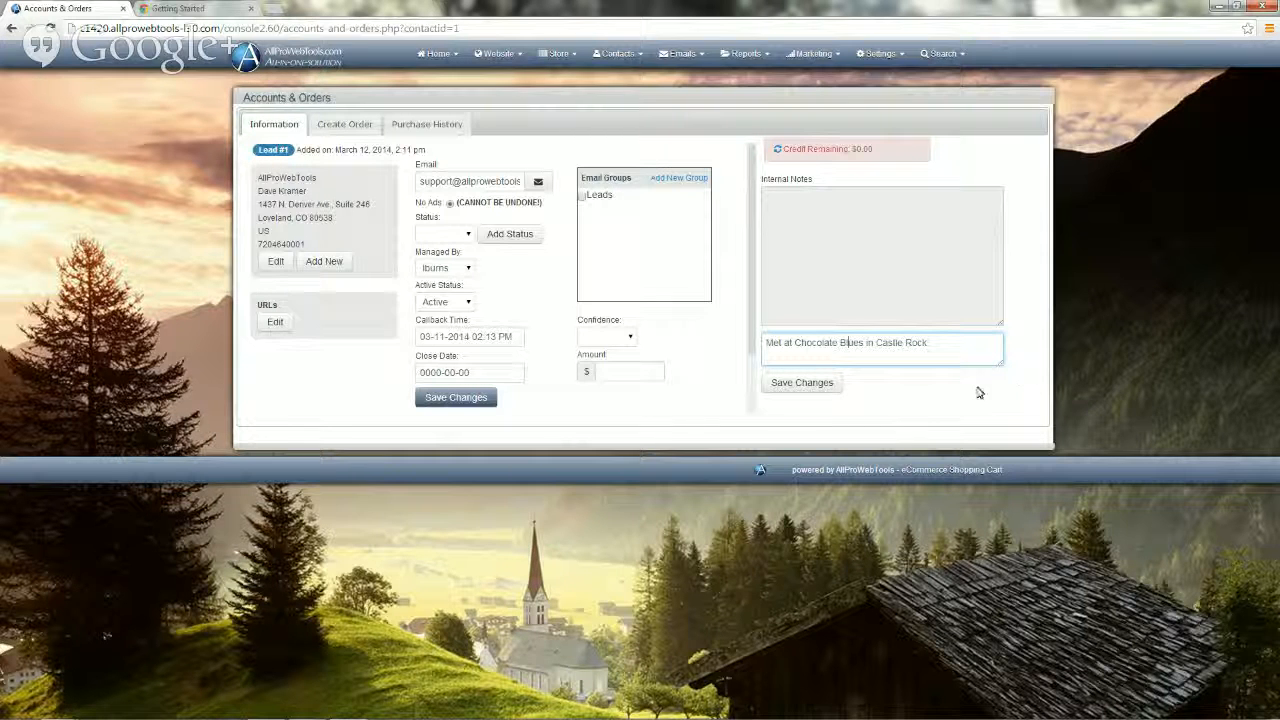
pyautogui.click(820, 384)
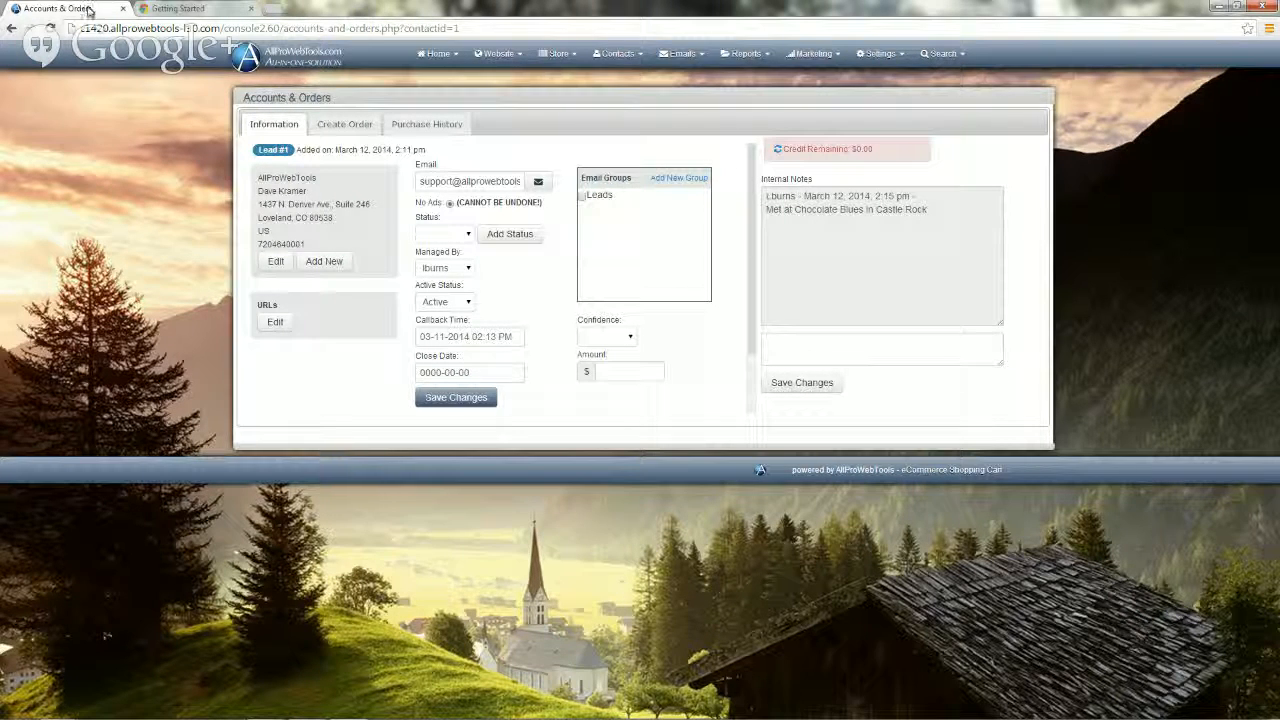
pyautogui.click(419, 340)
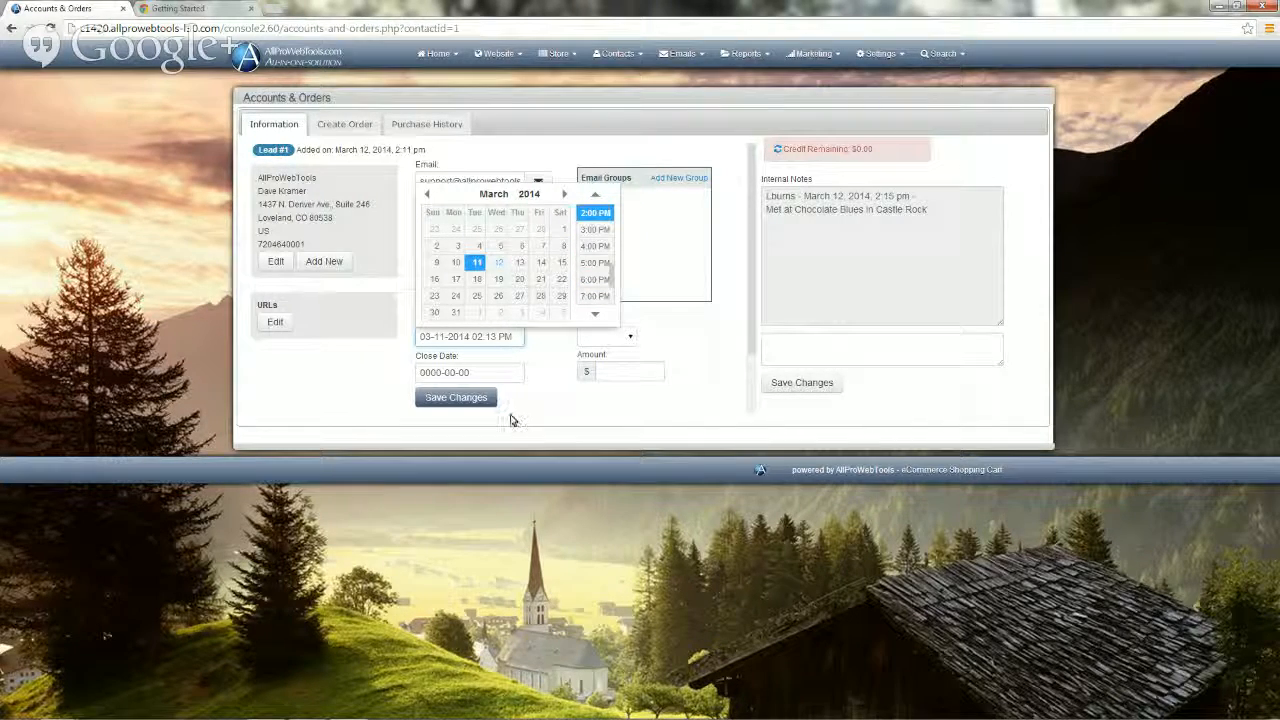
pyautogui.click(552, 393)
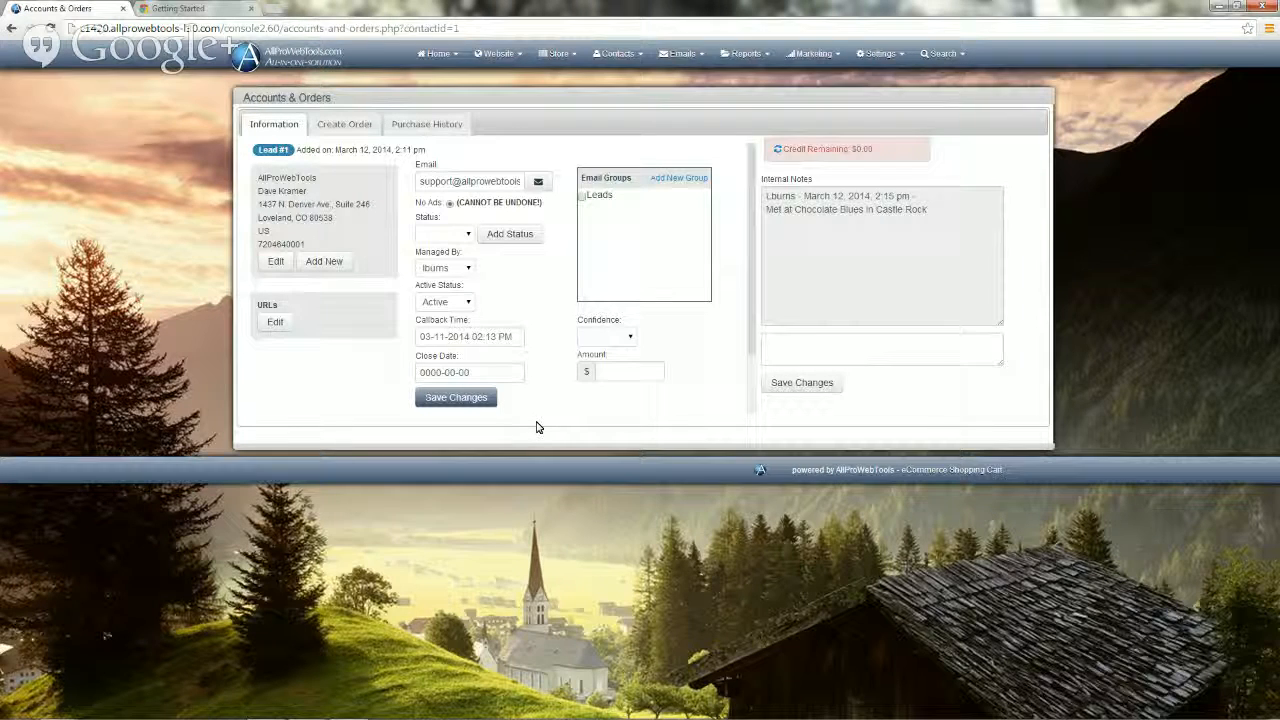
# Step: From the Home Main Menu dashboard, open the '1 Contacts Need to be Called' alert
pyautogui.click(433, 62)
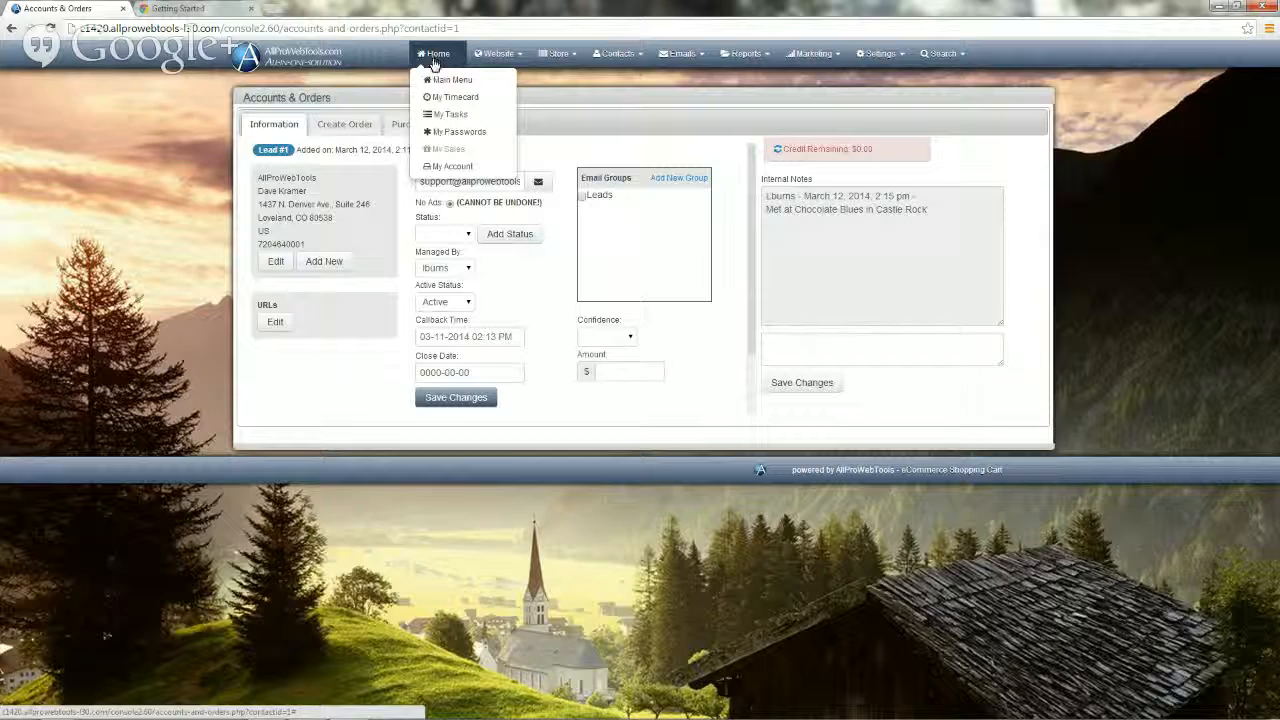
pyautogui.click(447, 80)
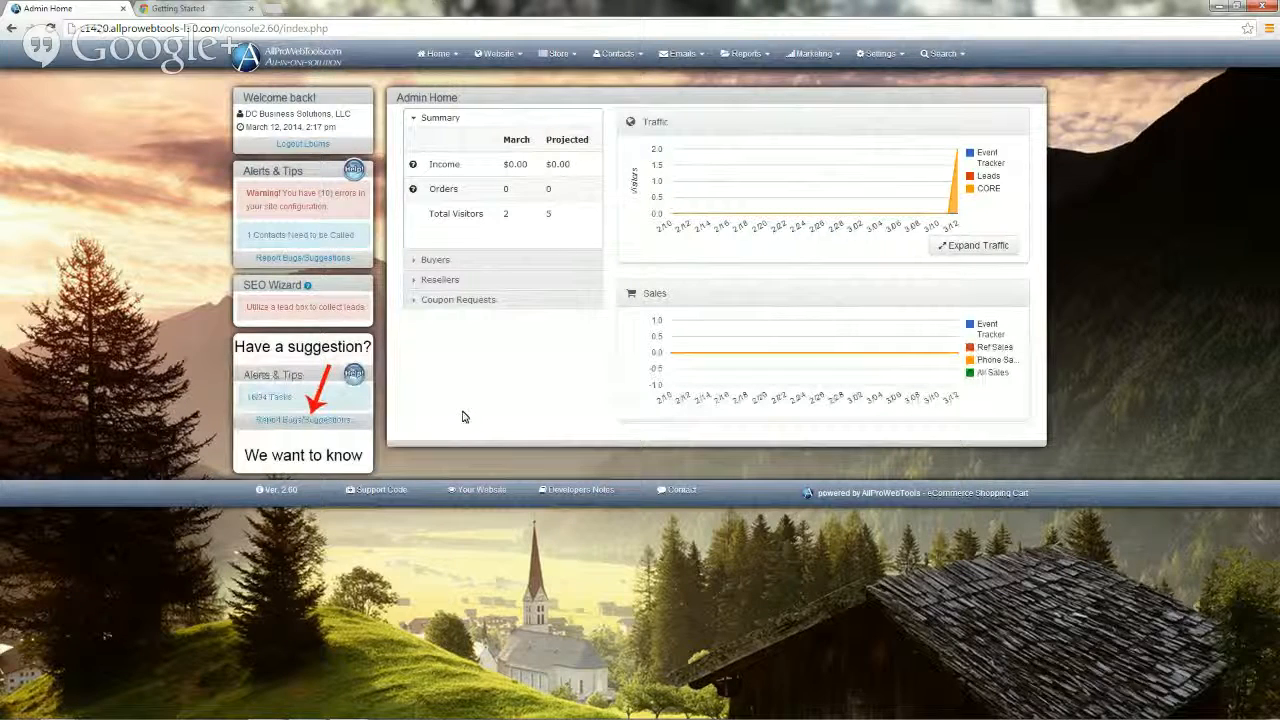
pyautogui.click(294, 236)
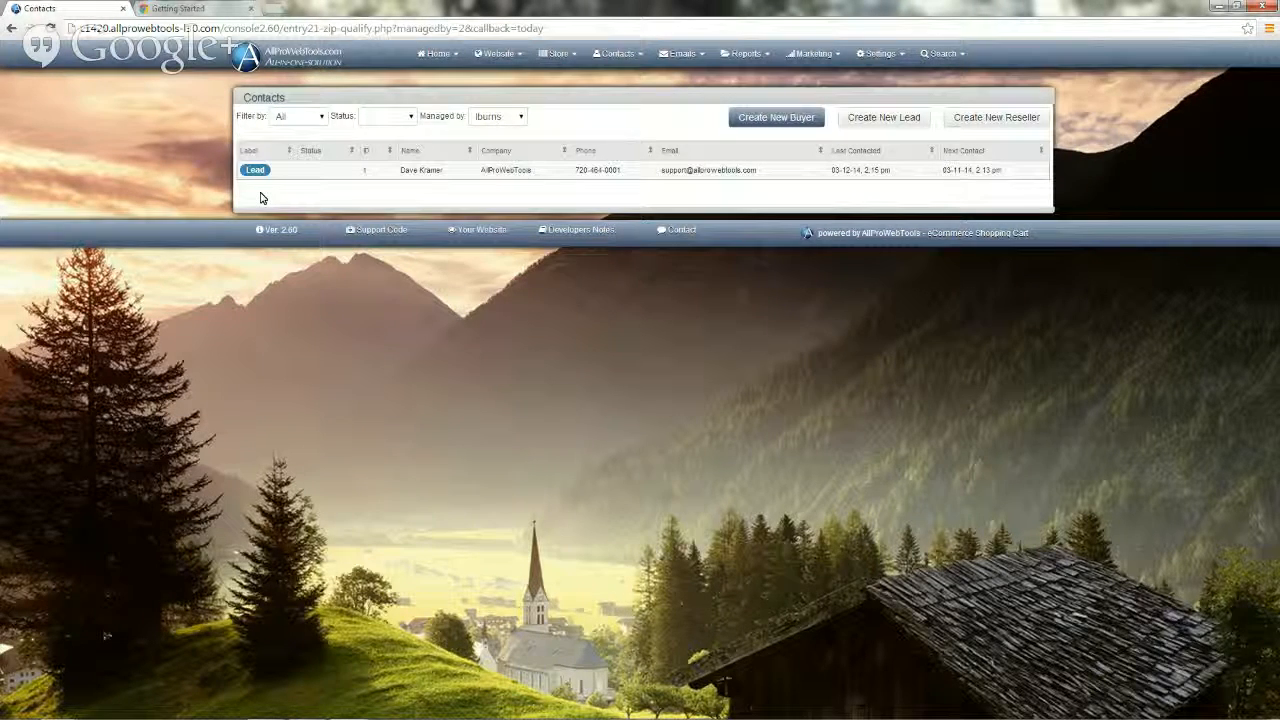
# Step: Select the lead's name in the Contacts list to reopen its Accounts & Orders page
pyautogui.click(422, 175)
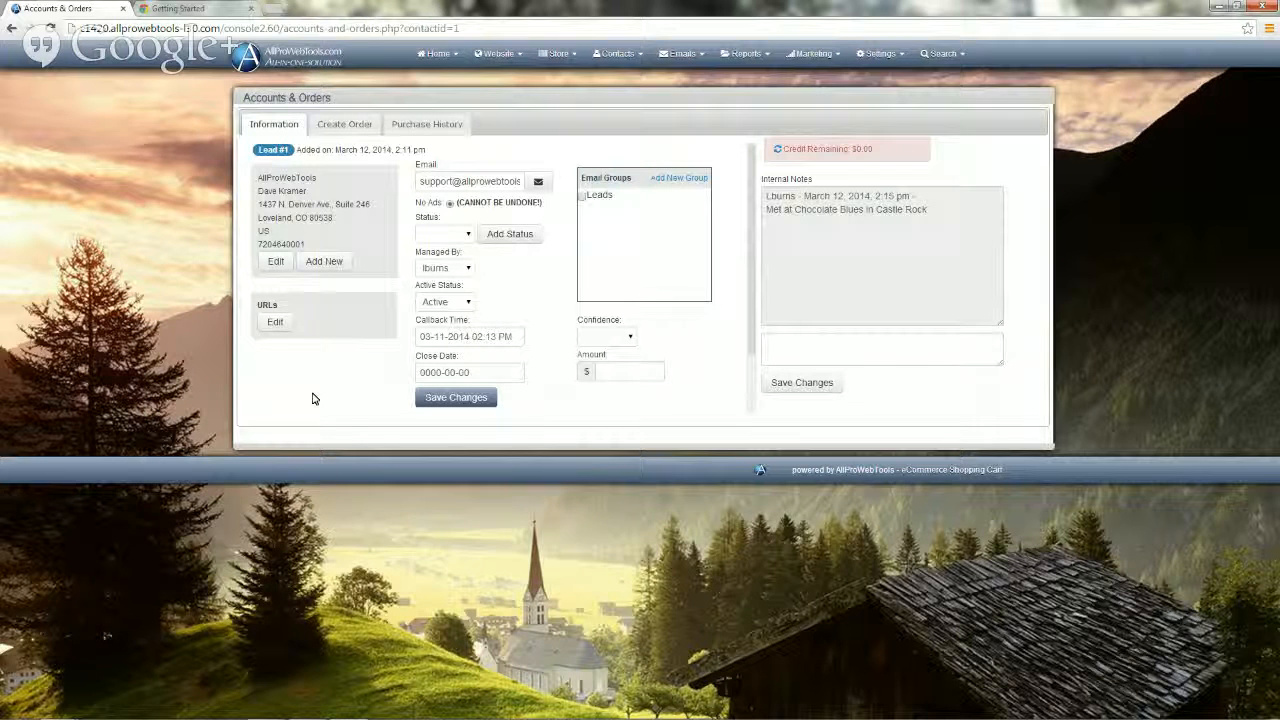
# Step: Go to Settings > Users and choose Create New User
pyautogui.click(879, 58)
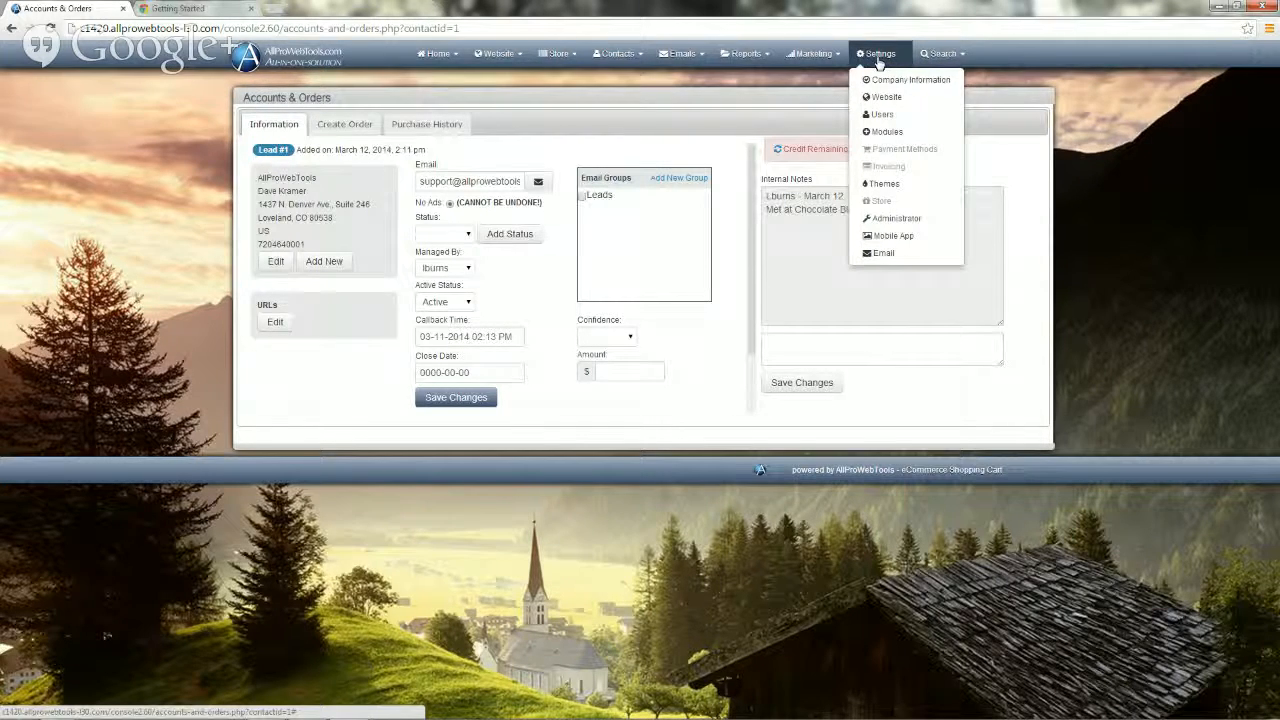
pyautogui.click(878, 114)
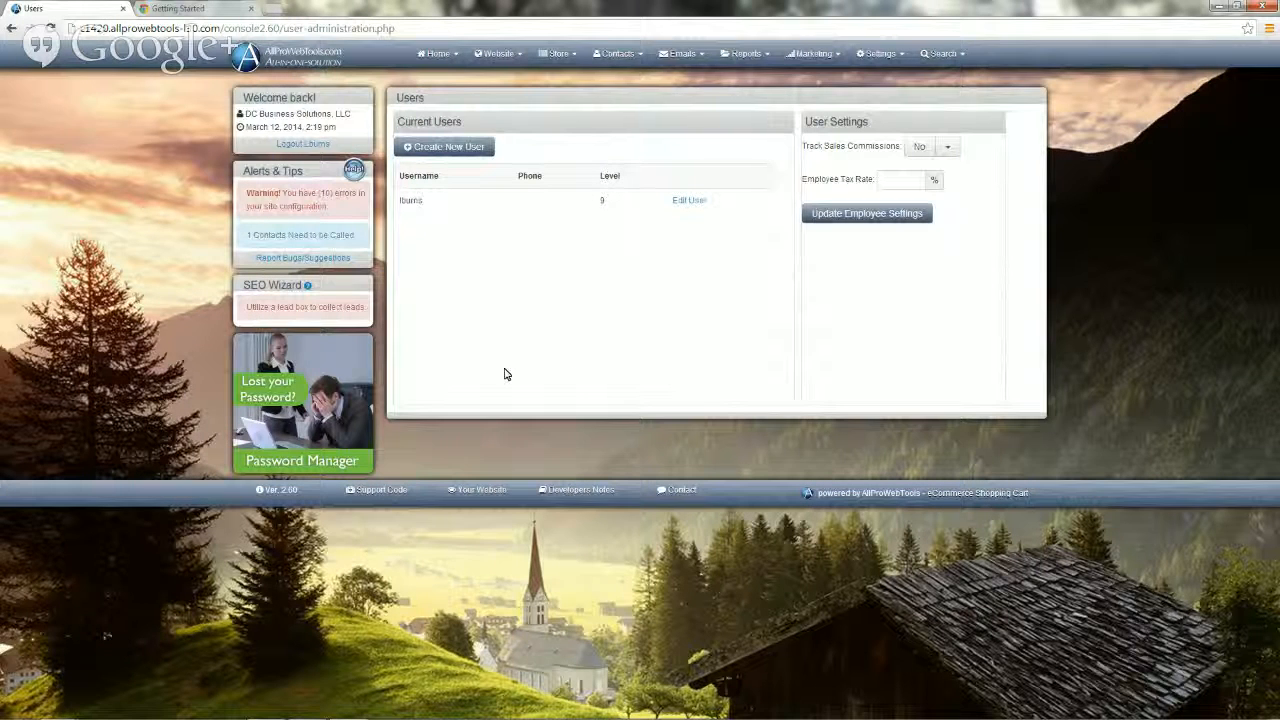
pyautogui.click(447, 148)
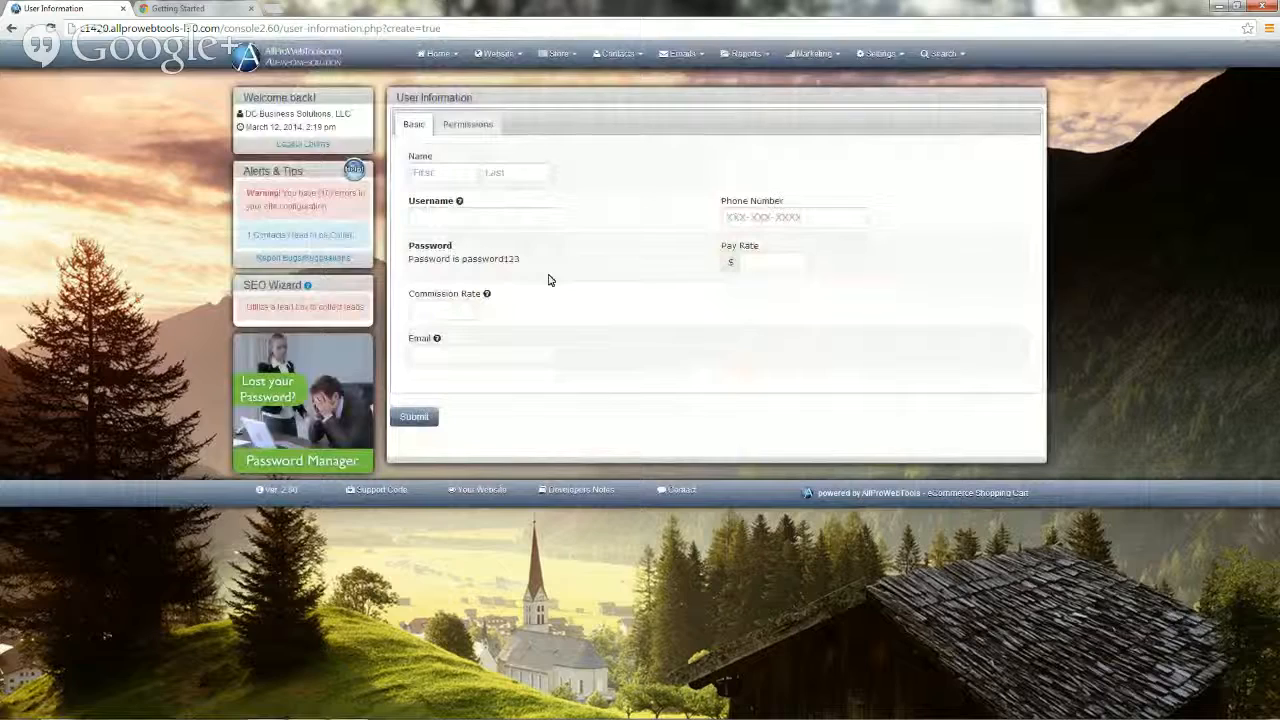
# Step: Enter the new staff user's first name, last name and e-mail address
pyautogui.click(419, 170)
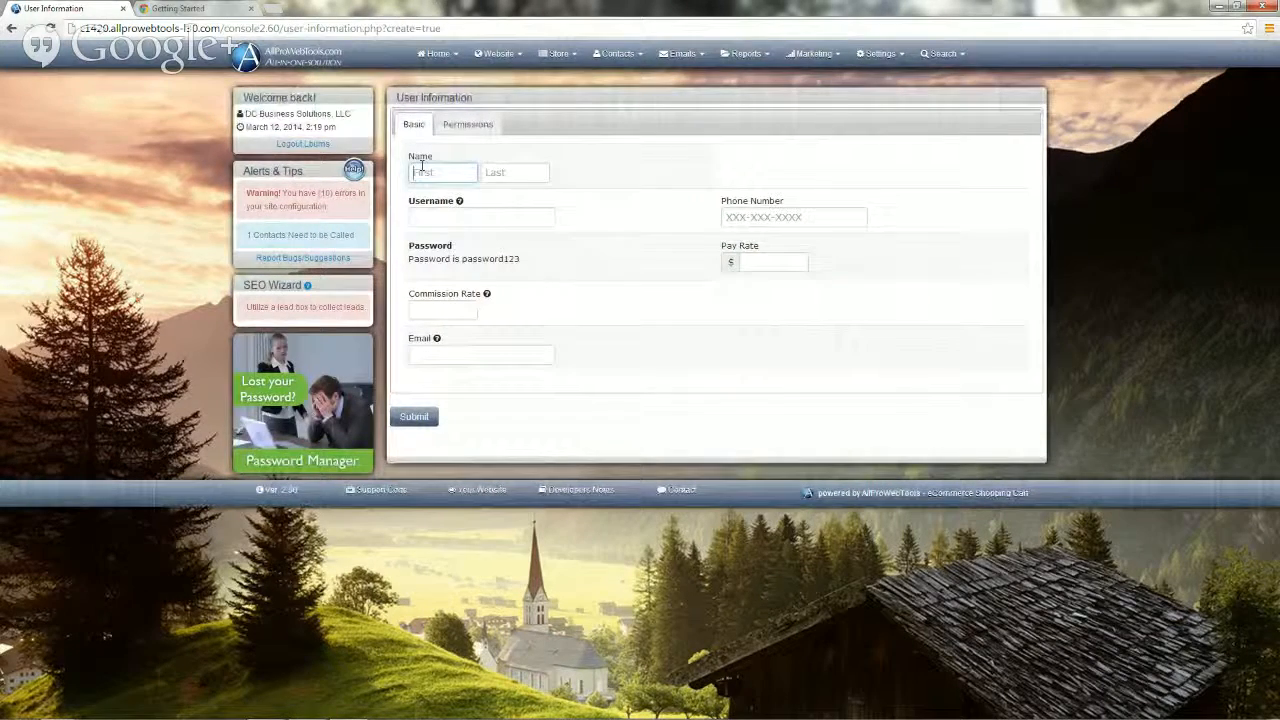
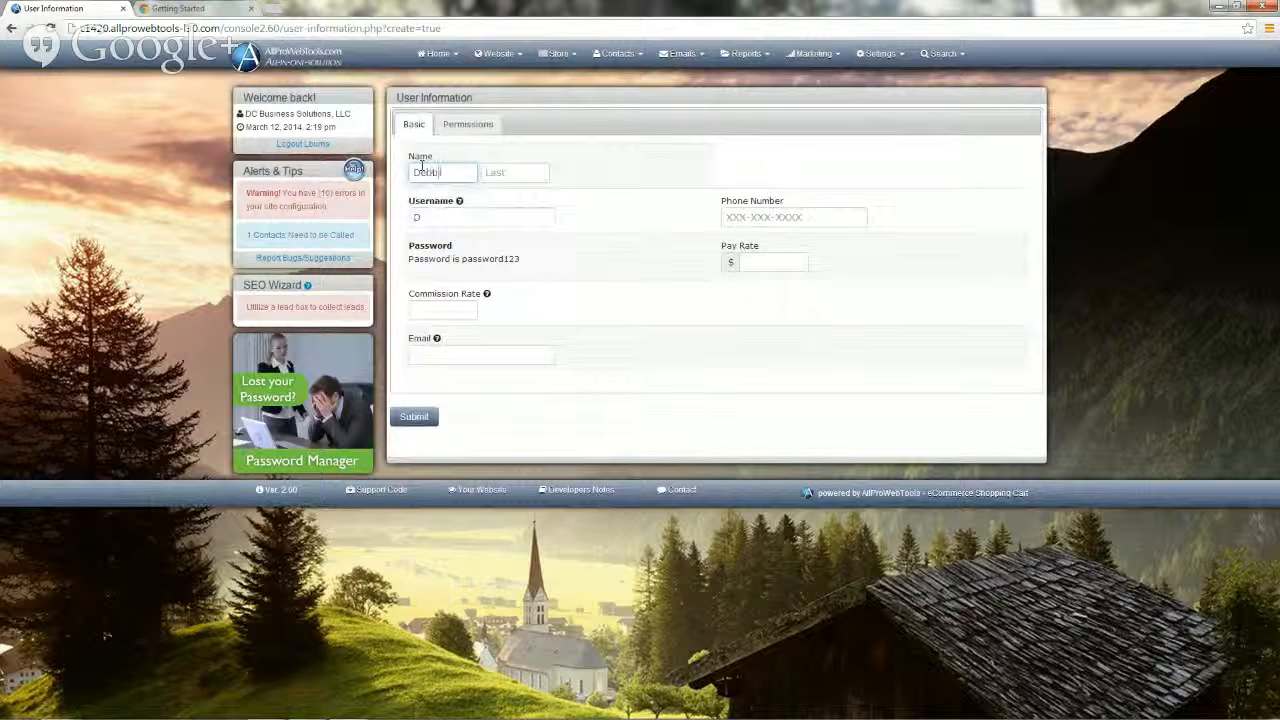
pyautogui.press('Tab')
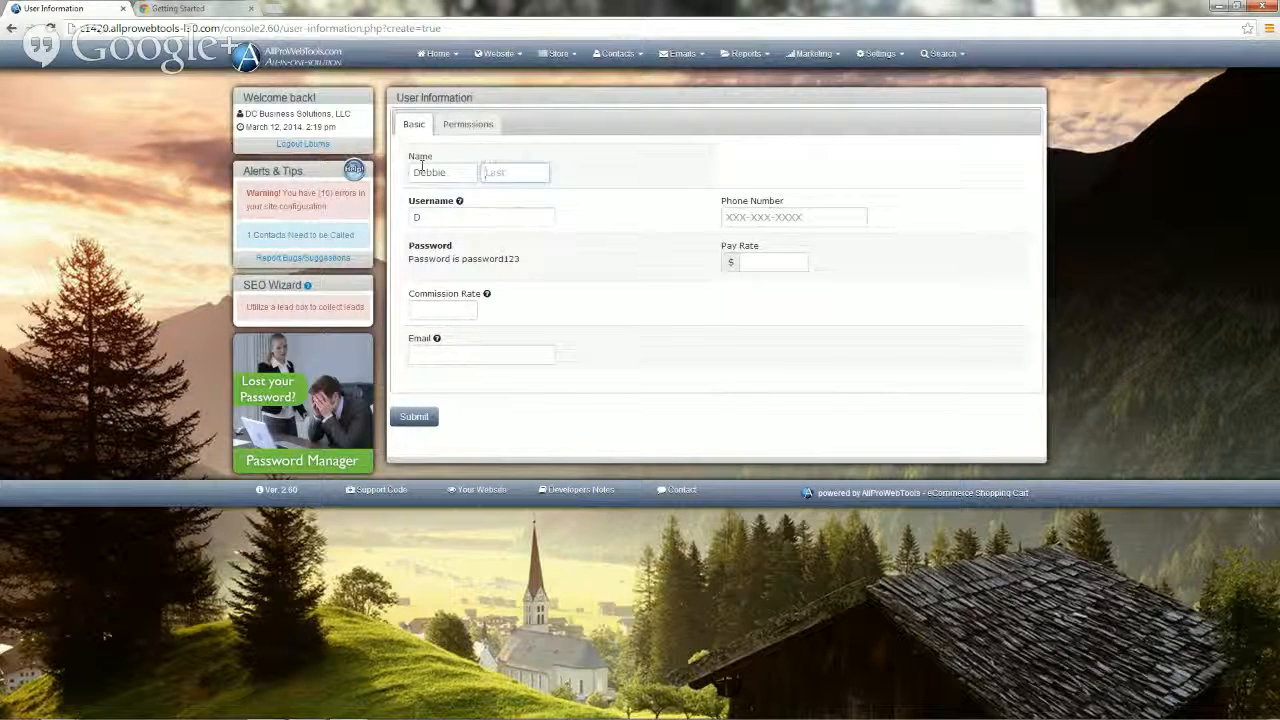
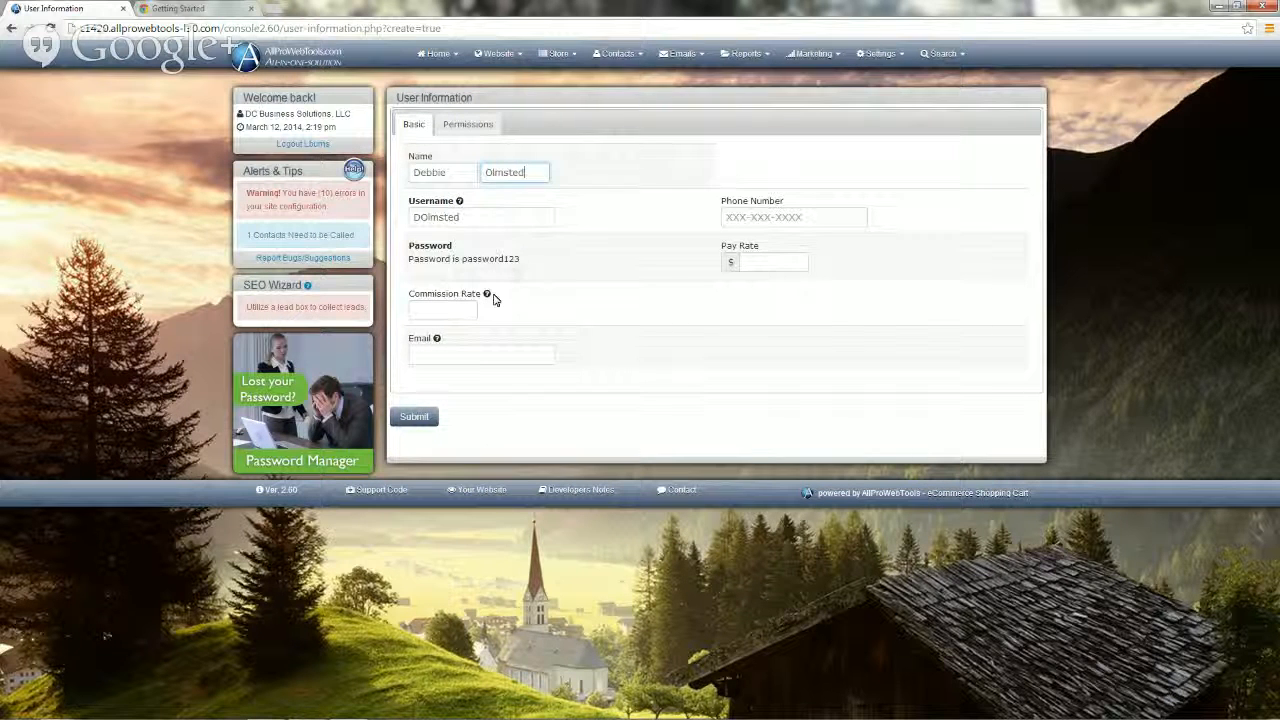
pyautogui.click(440, 355)
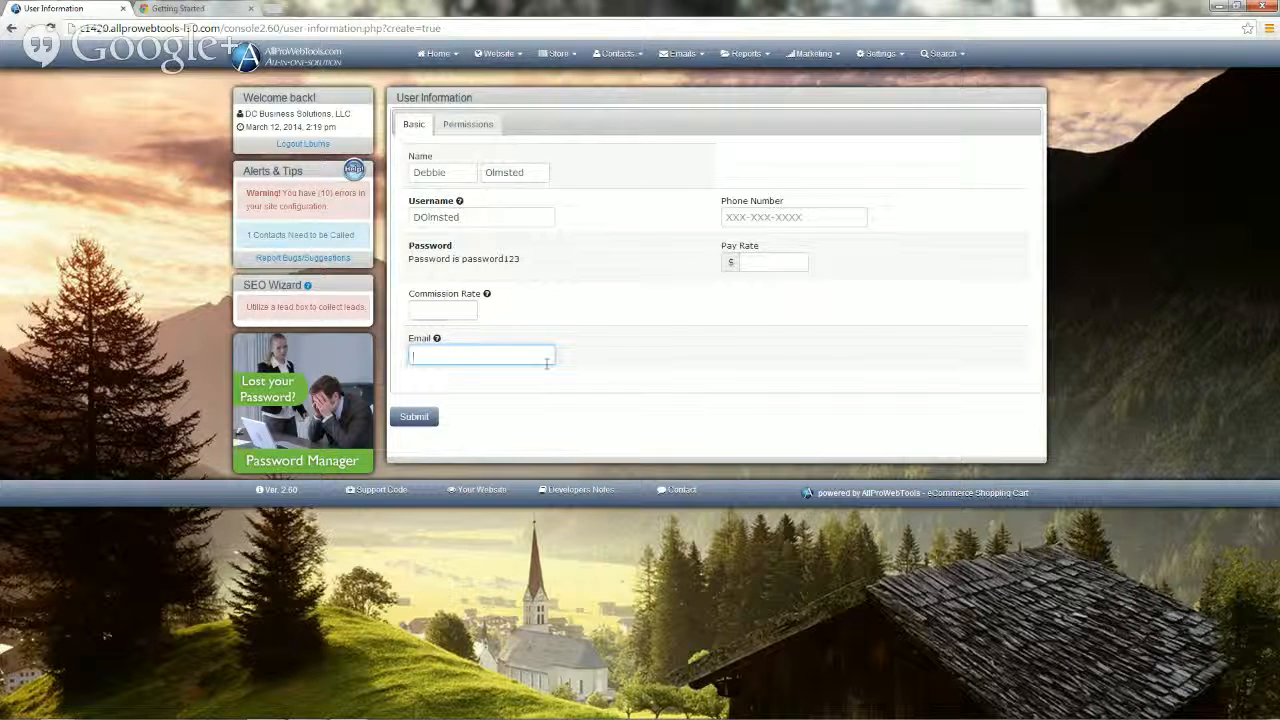
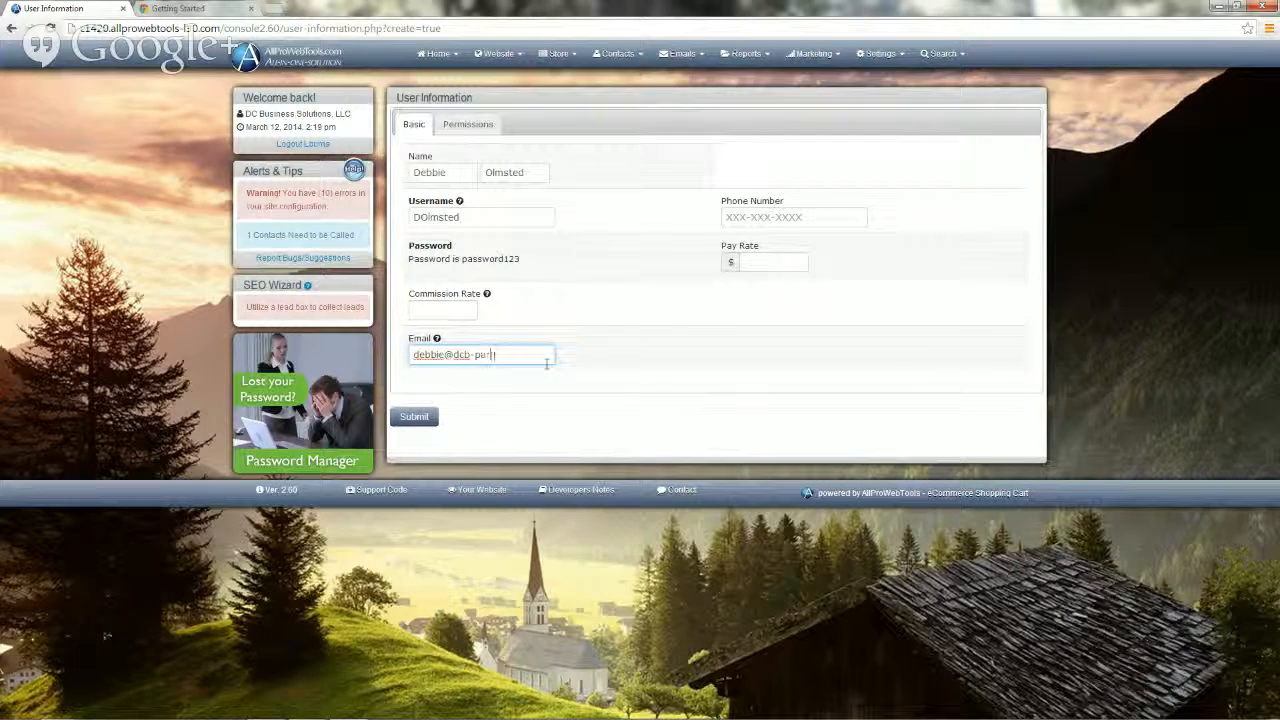
# Step: Set the user's commission rate to .5
pyautogui.click(422, 310)
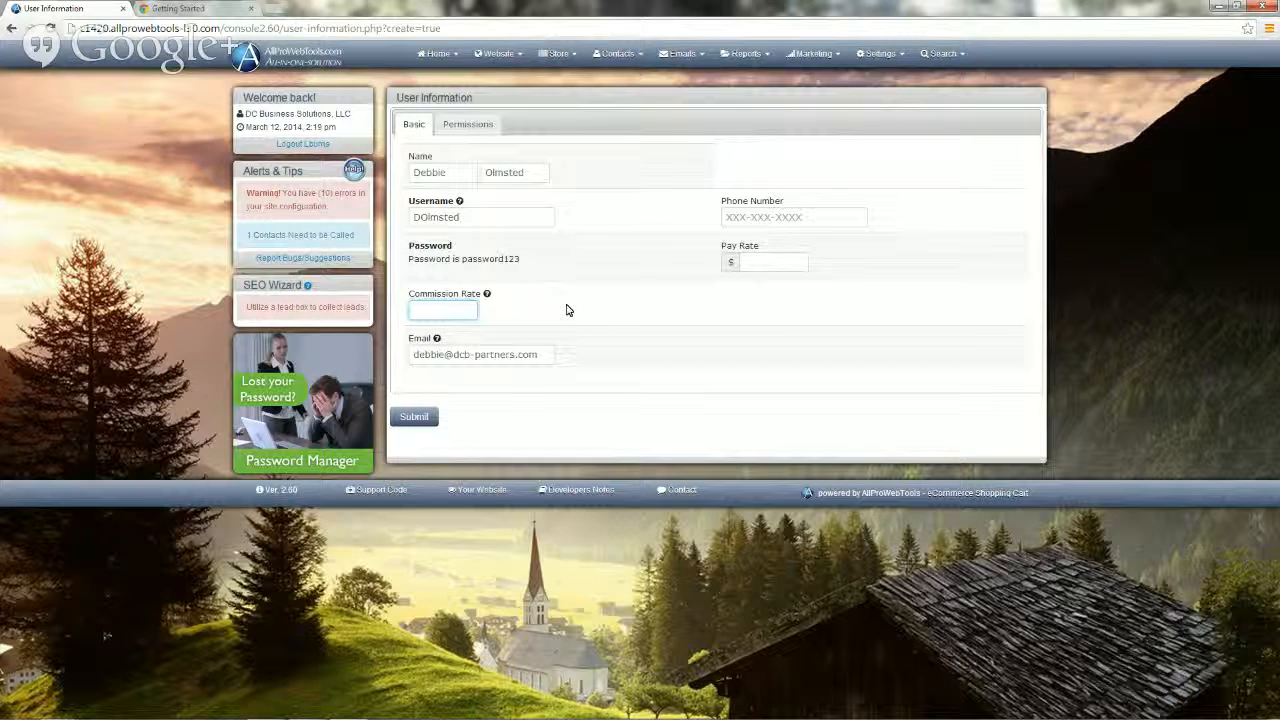
pyautogui.write('50')
pyautogui.press('BackSpace')
pyautogui.write('.5')
pyautogui.moveTo(488, 298)
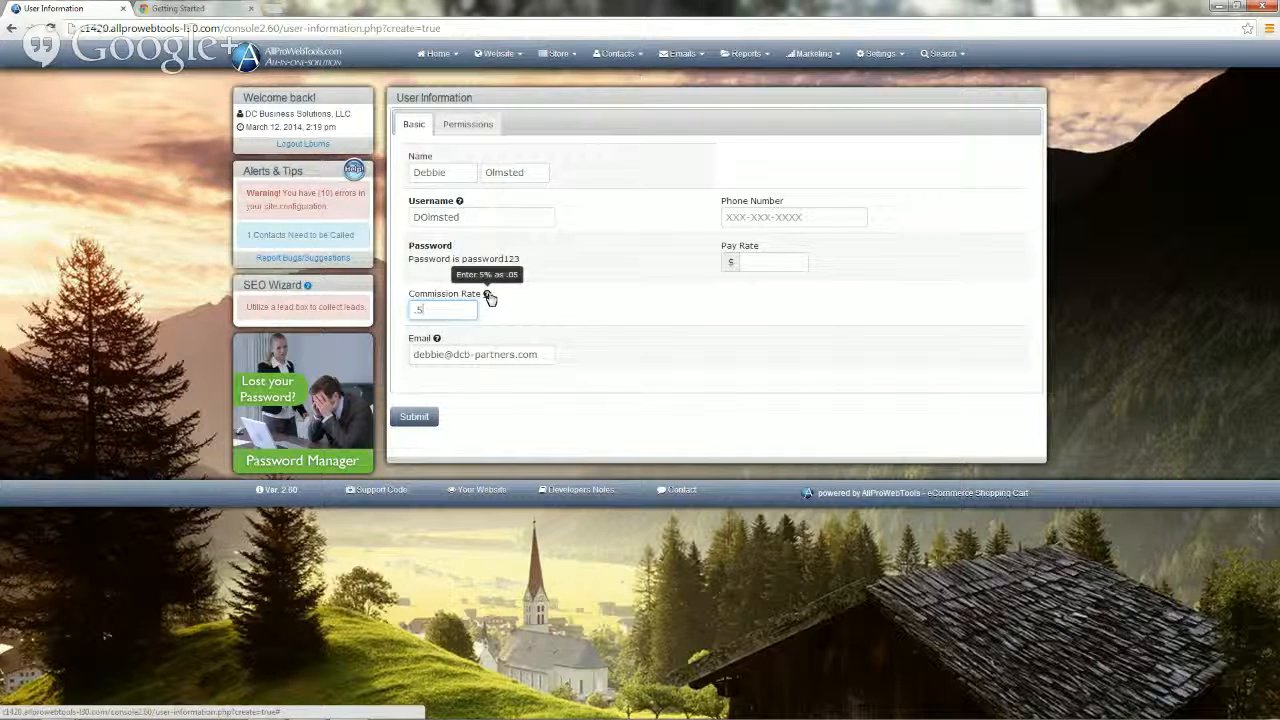
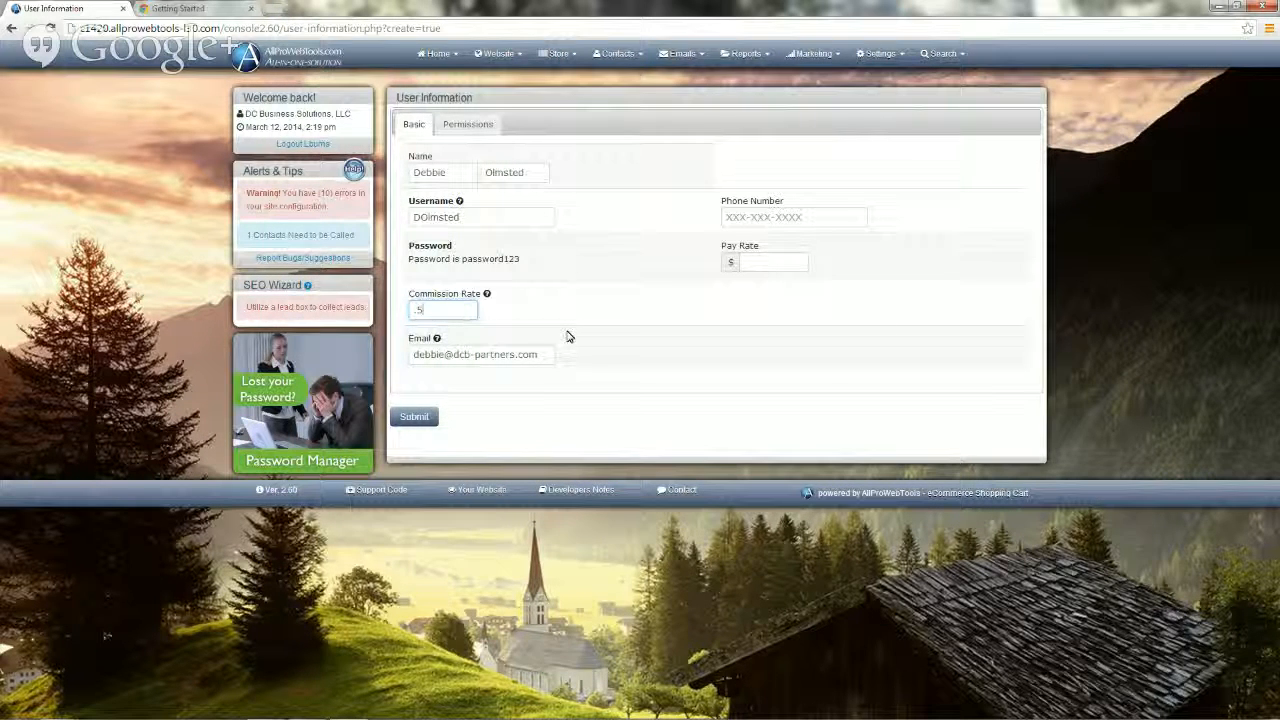
# Step: Replace the username's capital D and O with lowercase d and o
pyautogui.click(421, 217)
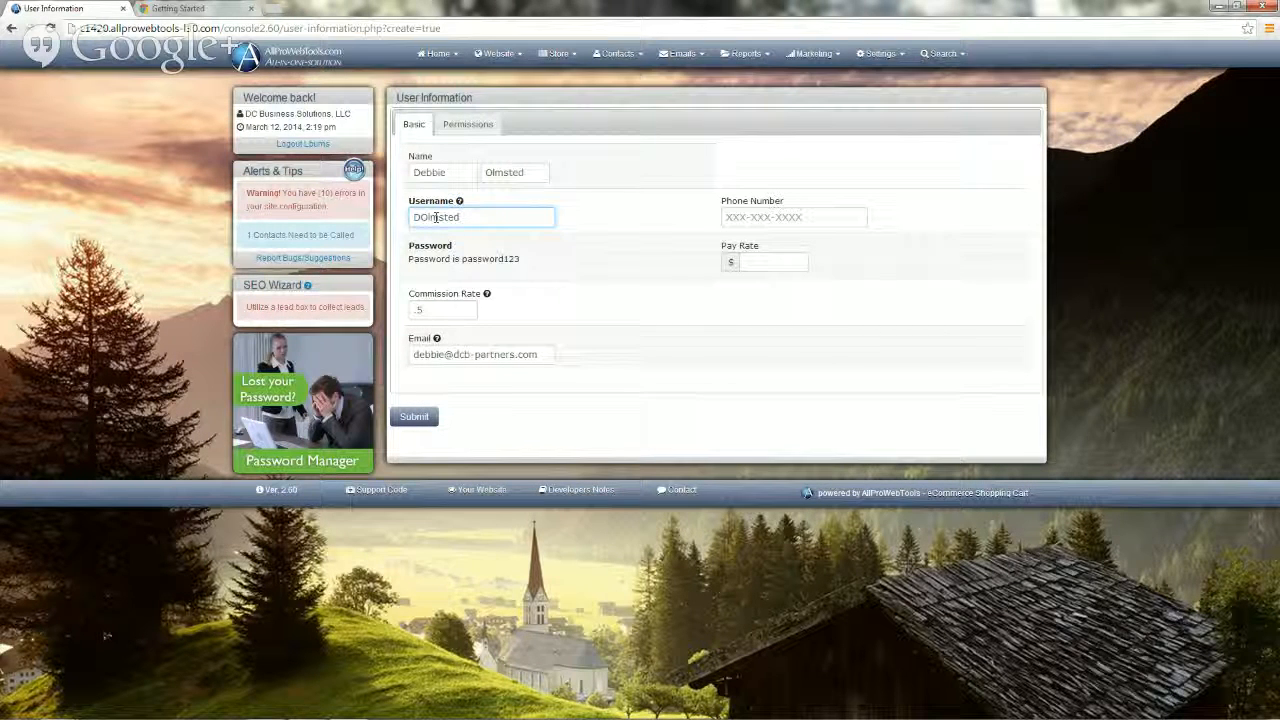
pyautogui.press('BackSpace')
pyautogui.write('d')
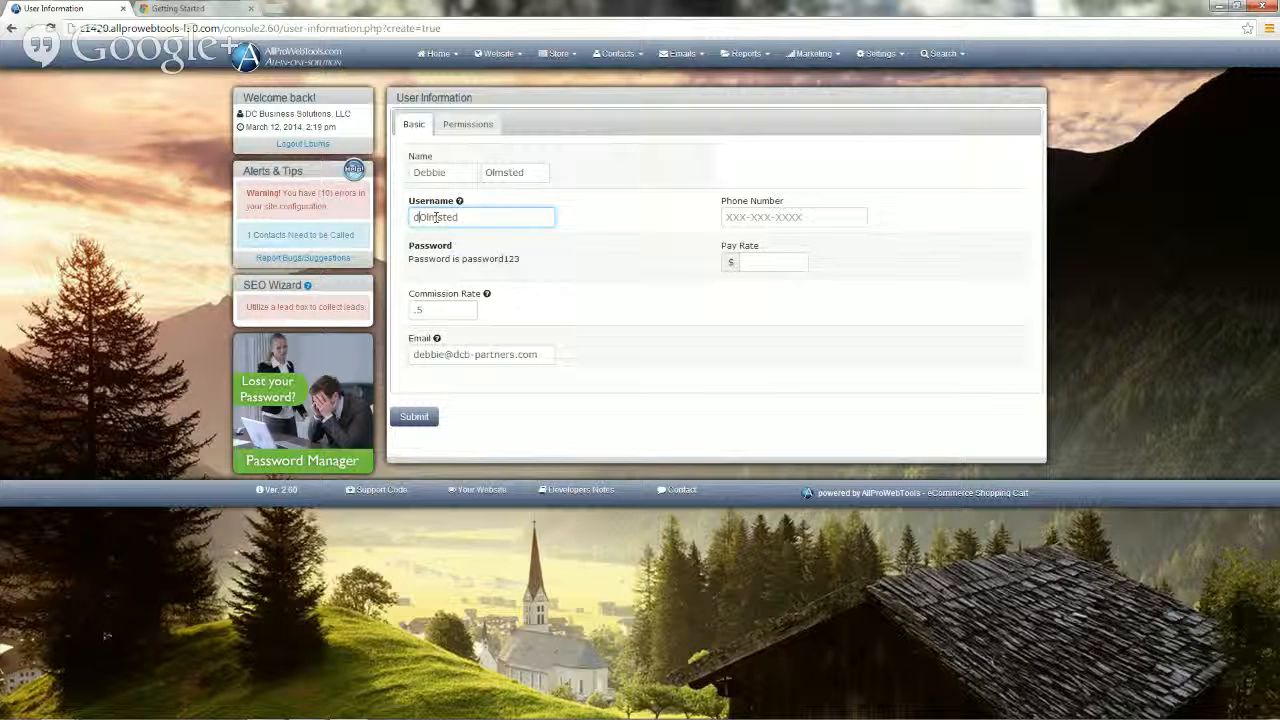
pyautogui.press('Delete')
pyautogui.write('o')
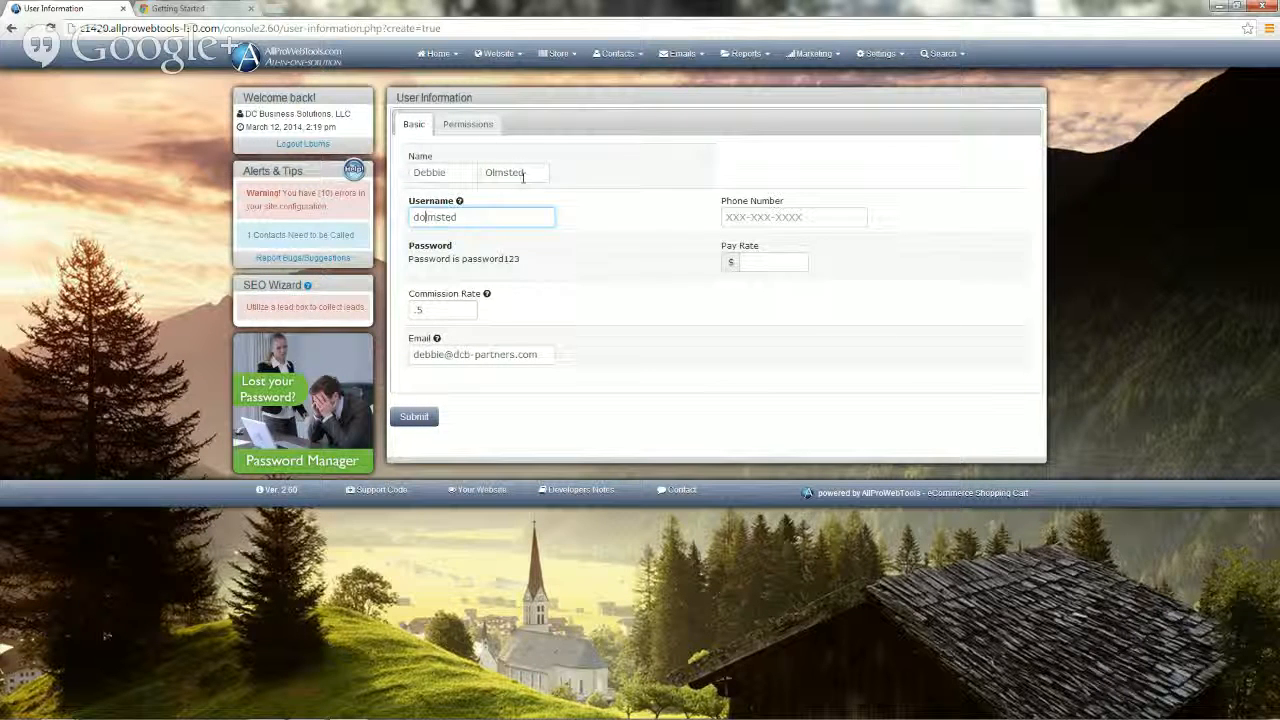
# Step: On the Permissions tab, keep password level 9, all seven areas allowed and Not Admin status
pyautogui.click(465, 126)
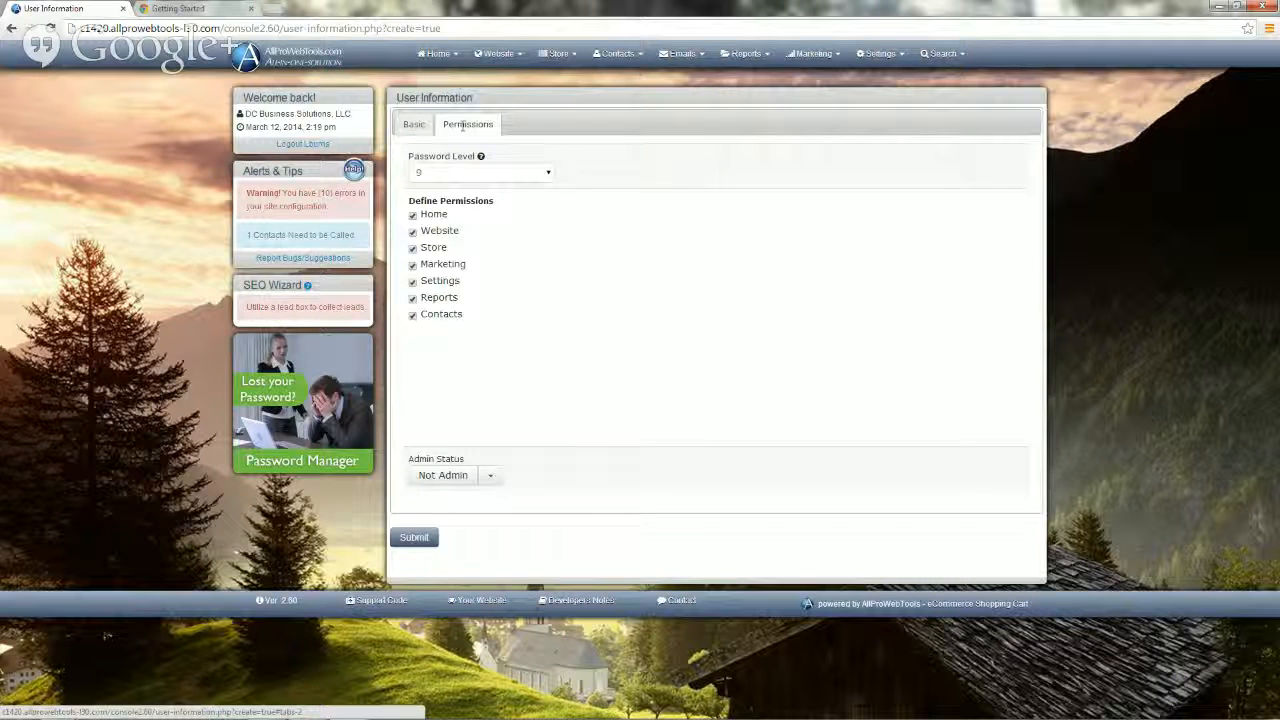
pyautogui.click(548, 176)
pyautogui.click(548, 176)
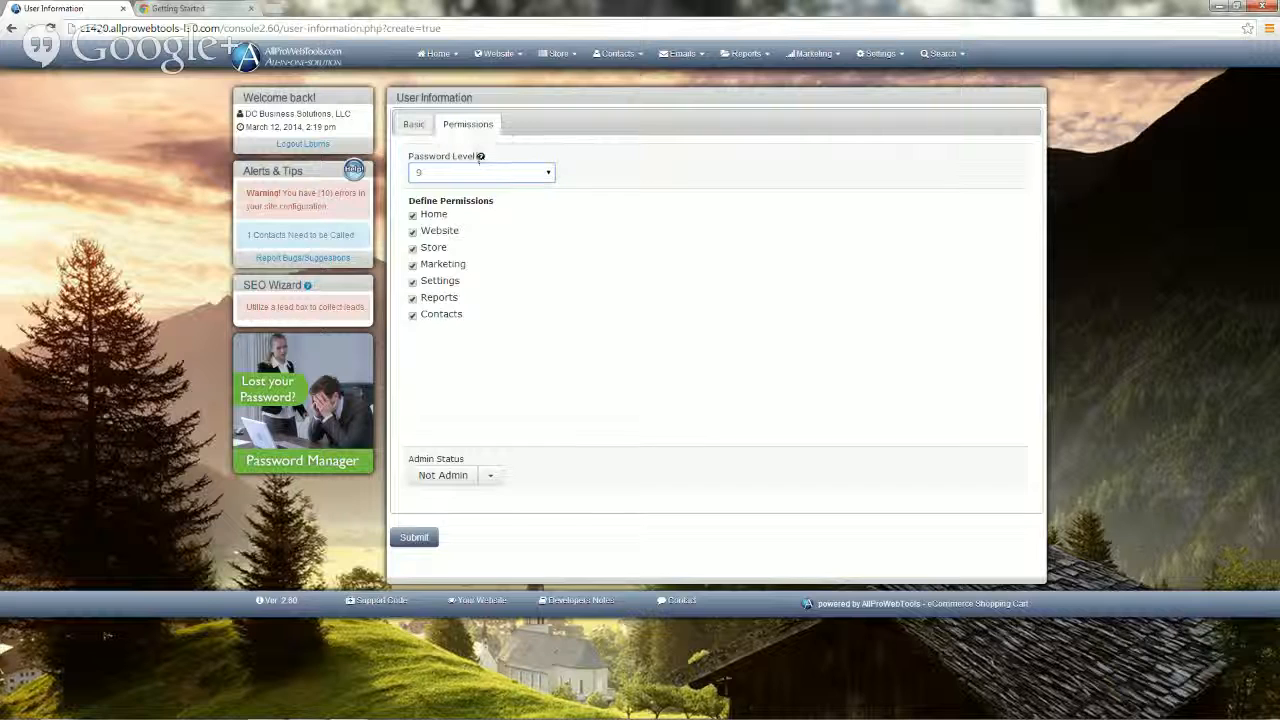
pyautogui.moveTo(481, 160)
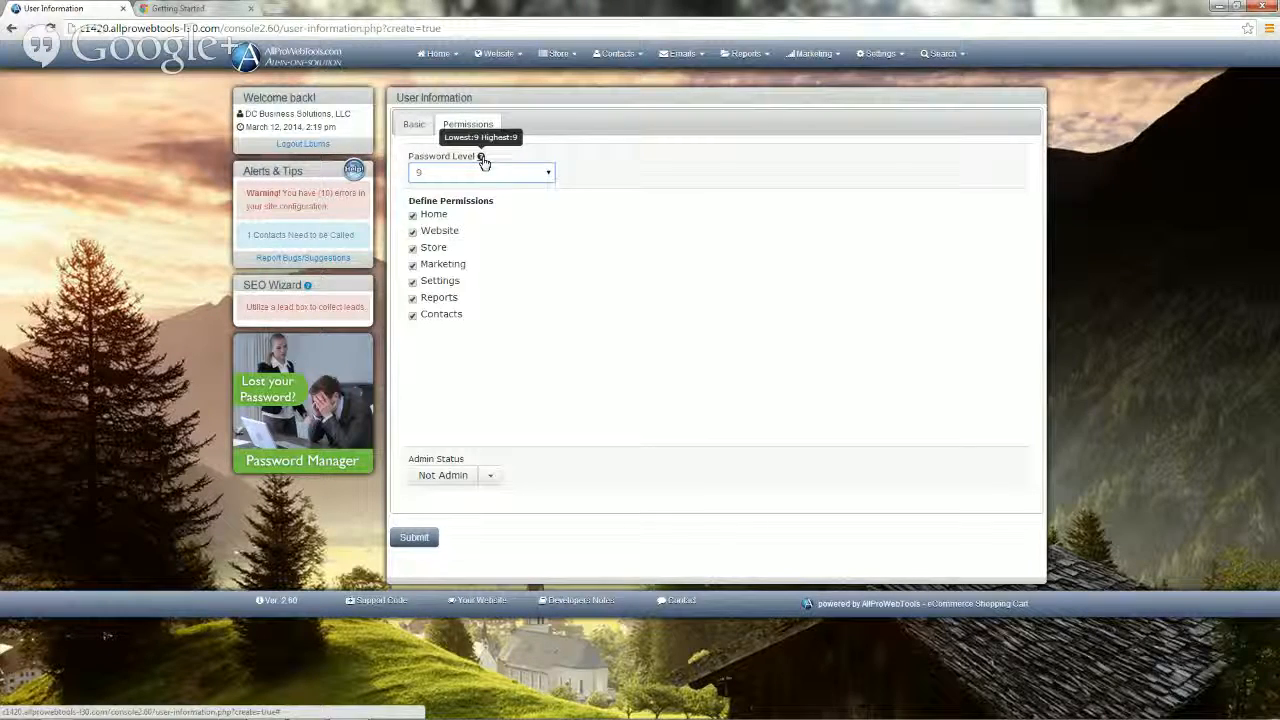
# Step: Submit the new user record from the Basic tab
pyautogui.click(412, 126)
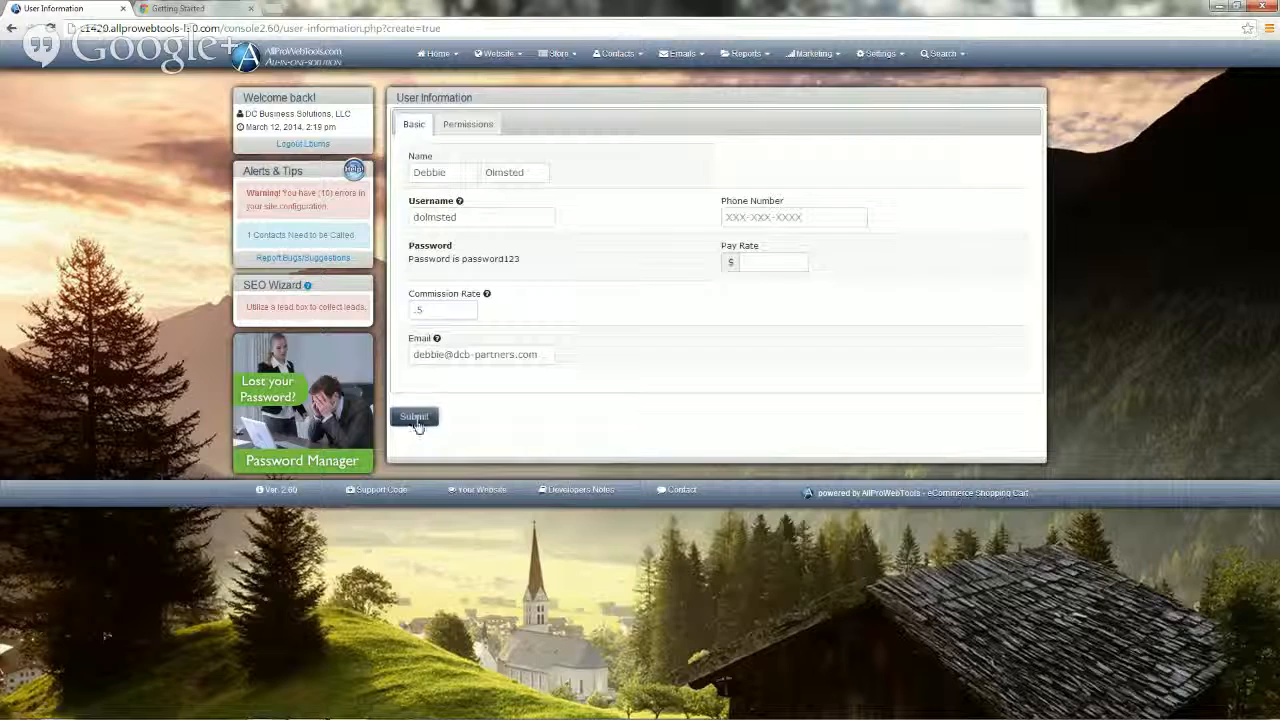
pyautogui.click(422, 418)
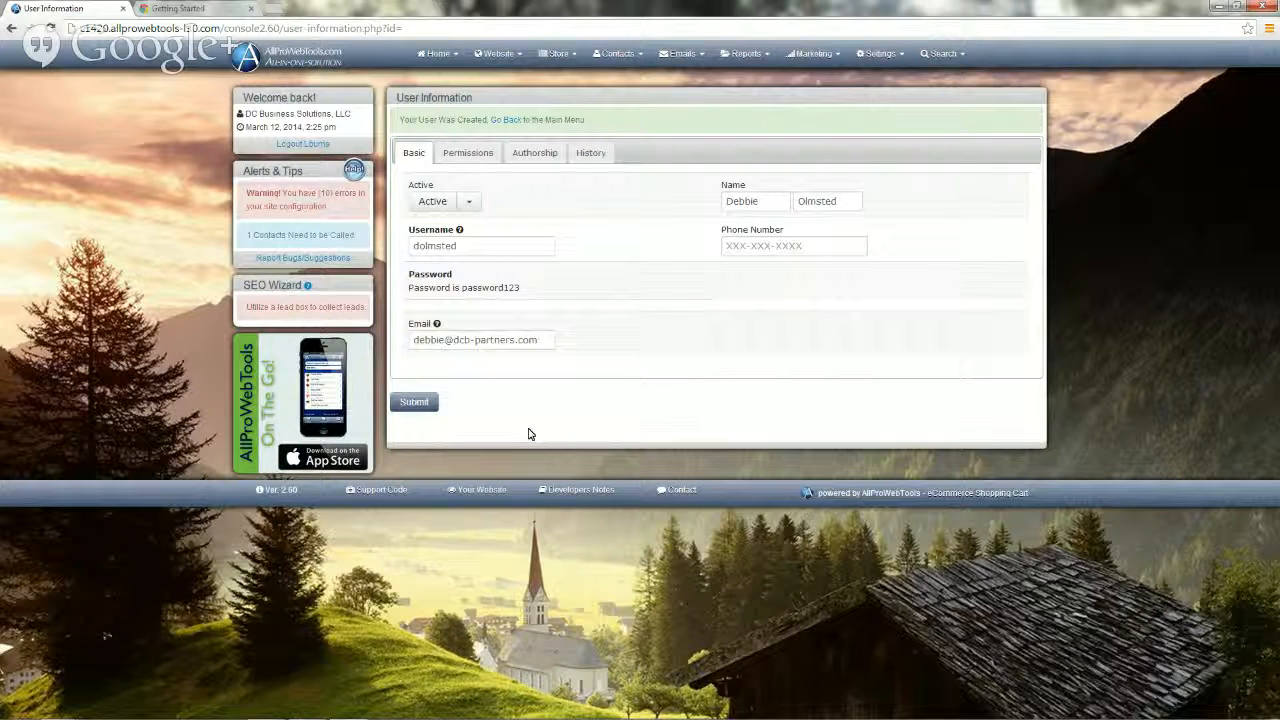
# Step: Go to Settings > Modules to see Website at $10.00 and a $10.00 monthly total
pyautogui.click(880, 56)
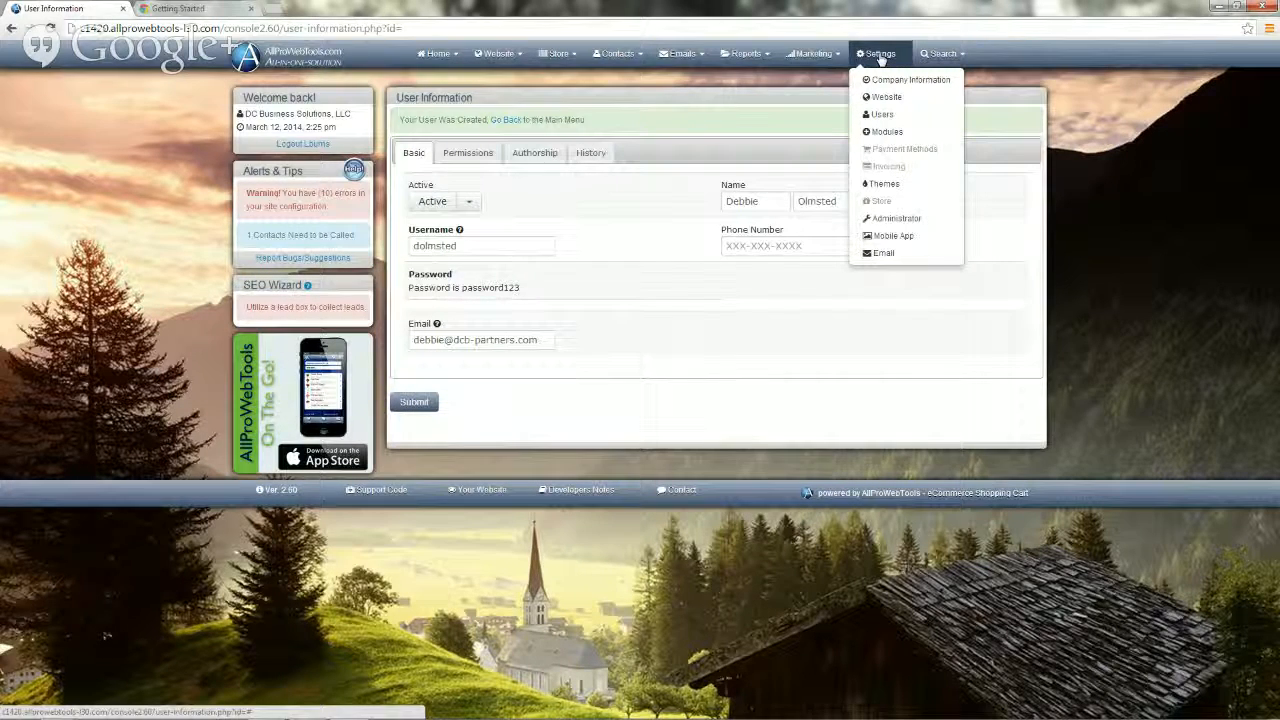
pyautogui.click(882, 133)
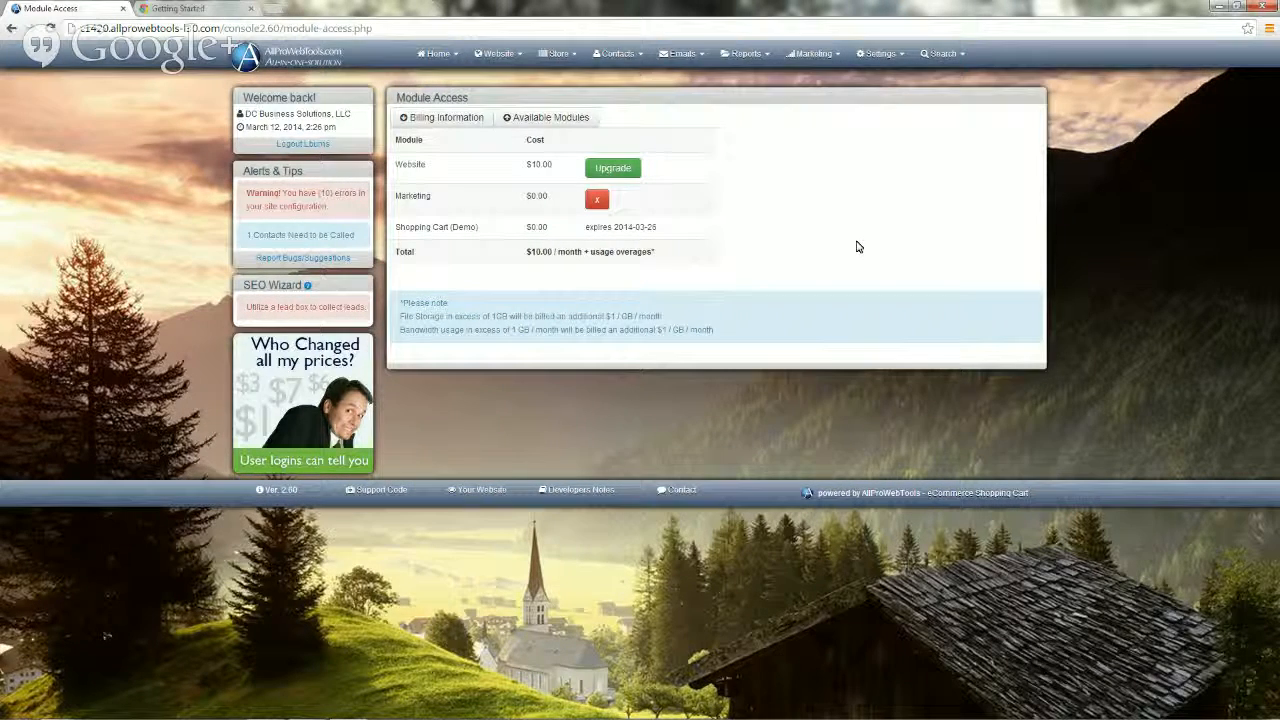
# Step: Look over the Available Modules list, close it, and go to Billing Information
pyautogui.click(567, 118)
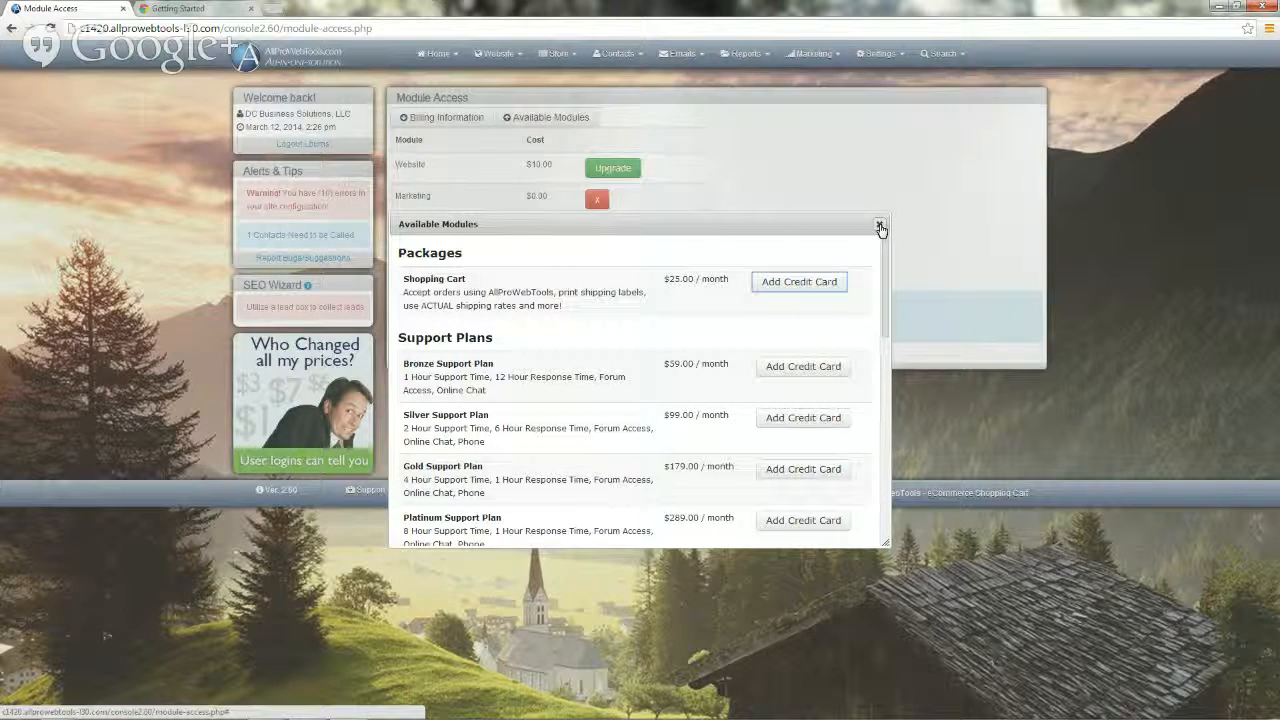
pyautogui.click(879, 226)
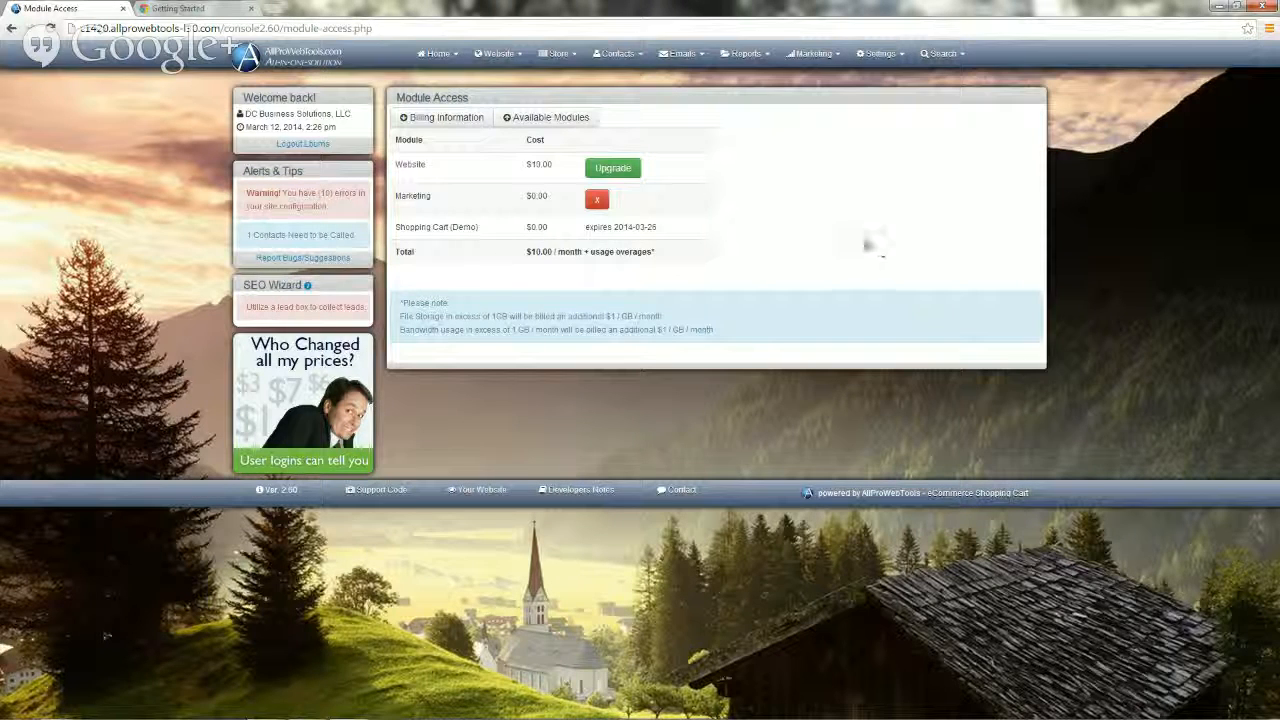
pyautogui.click(418, 118)
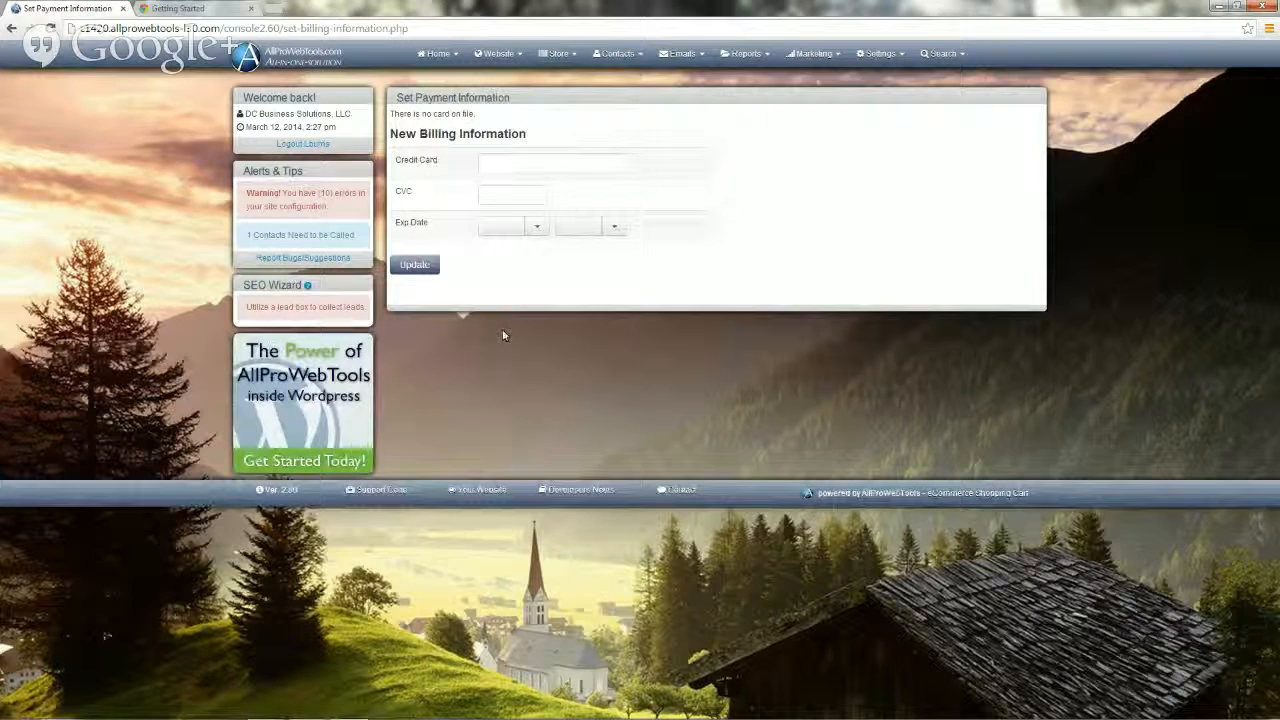